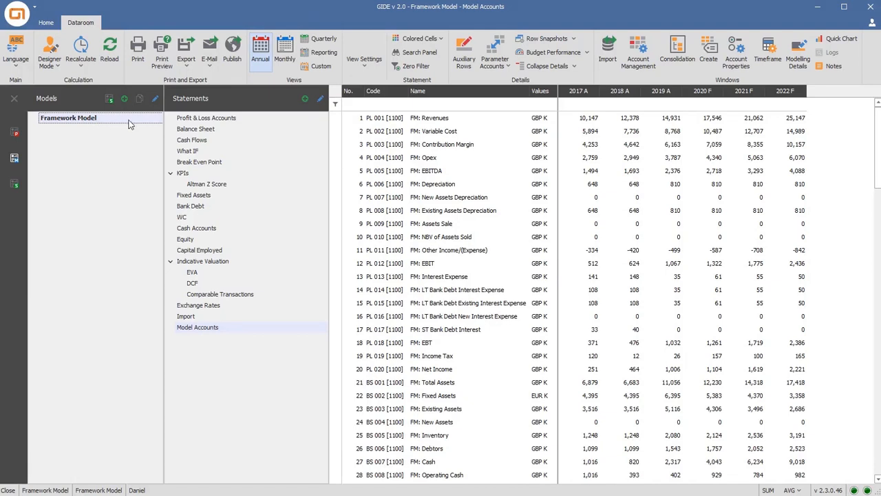
# Review the Framework Model's Profit & Loss Accounts, Balance Sheet and Cash Flows statements, returning to Profit & Loss Accounts
pyautogui.click(205, 120)
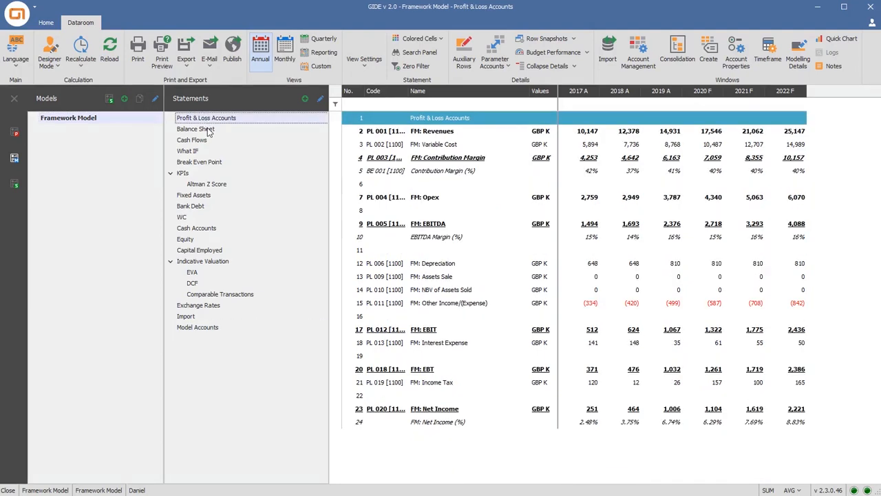
pyautogui.click(210, 129)
pyautogui.click(209, 141)
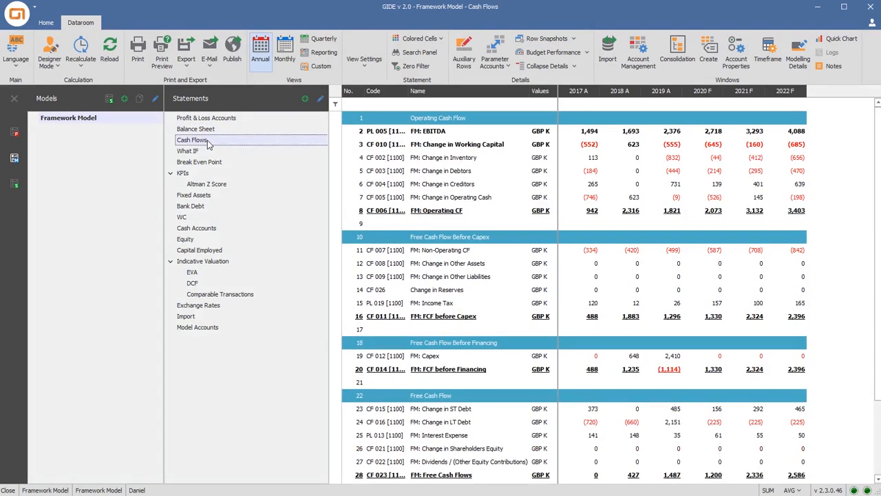
pyautogui.click(221, 120)
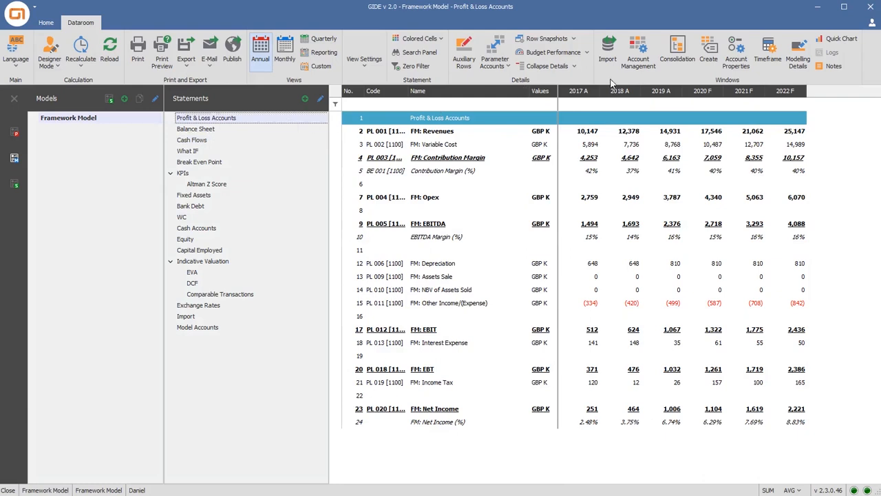
# Show the modelling details of FM: Revenues for 2021 F and set its Revenue growth (%) to 25
pyautogui.click(793, 55)
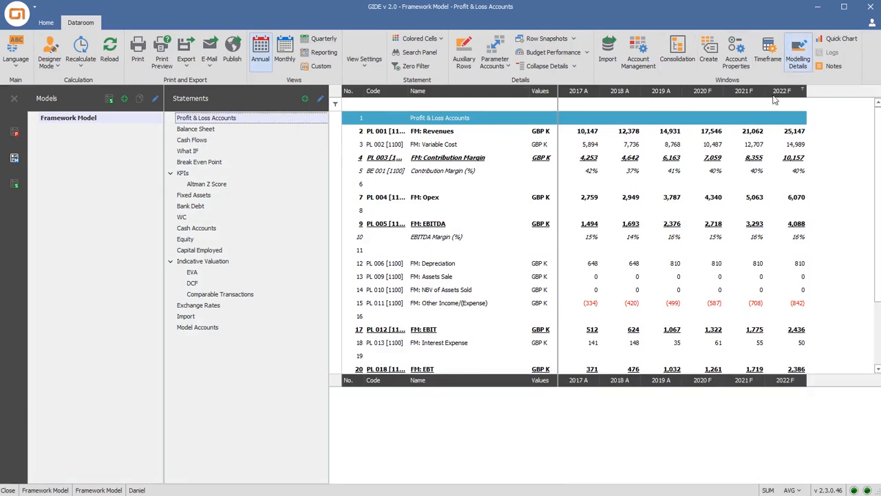
pyautogui.click(760, 131)
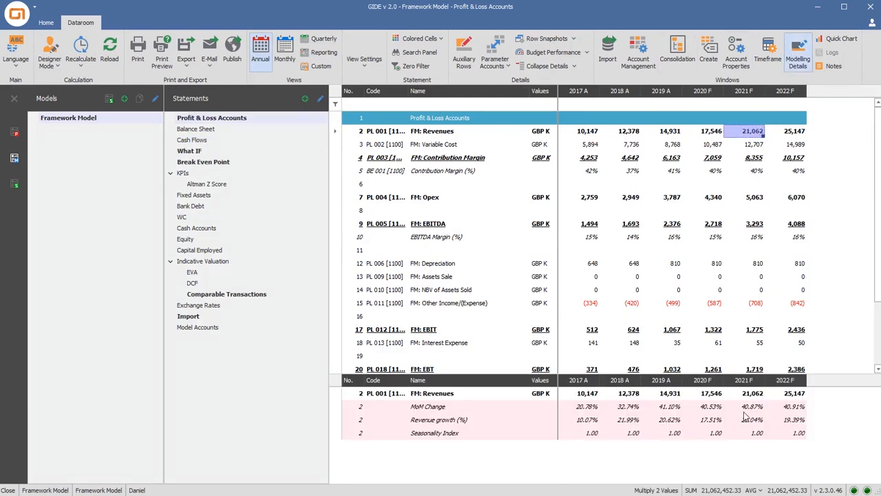
pyautogui.click(746, 419)
pyautogui.write('25')
pyautogui.press('Return')
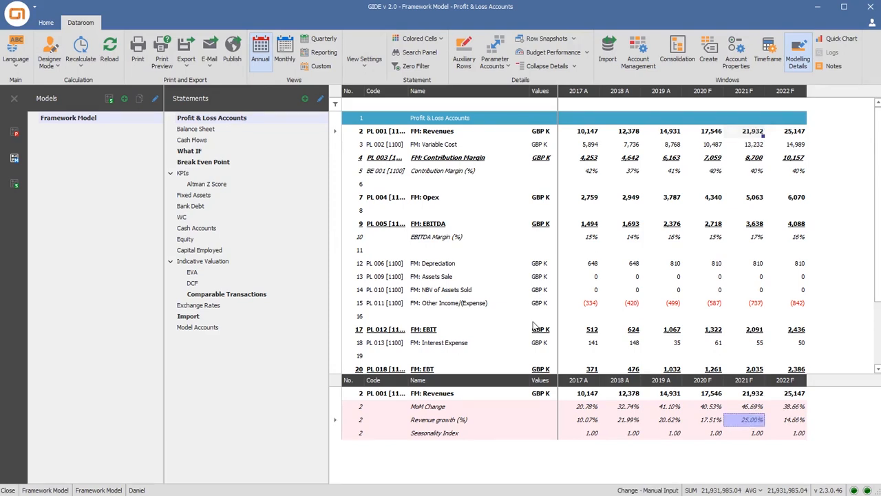
# Copy the Framework Model under the English name "Framework Model Copy 1"
pyautogui.rightClick(83, 121)
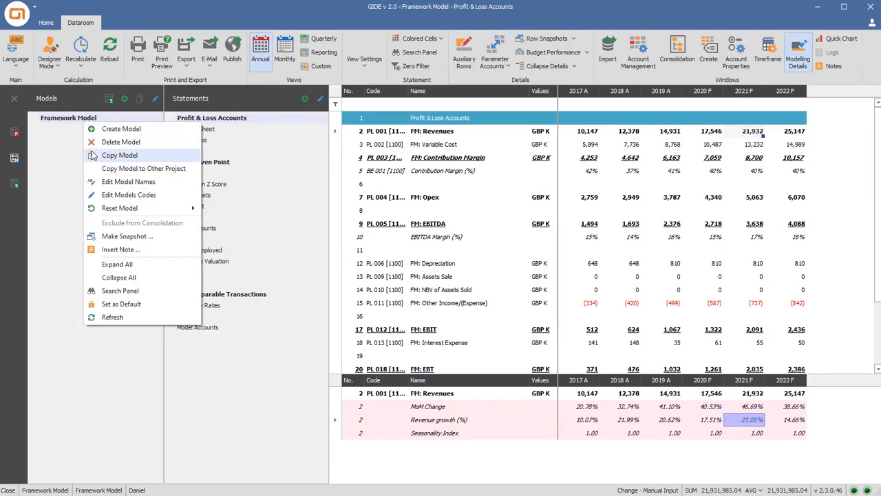
pyautogui.click(93, 155)
pyautogui.write('Framework Model Copy 1')
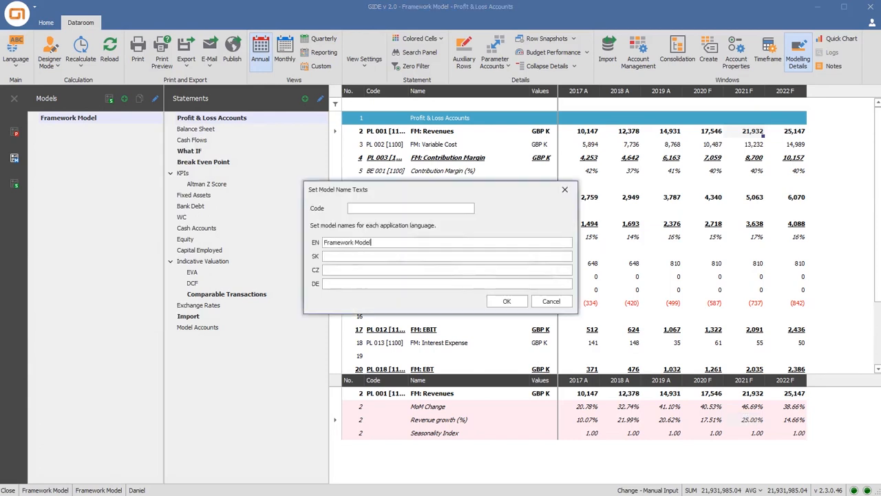
pyautogui.press('Return')
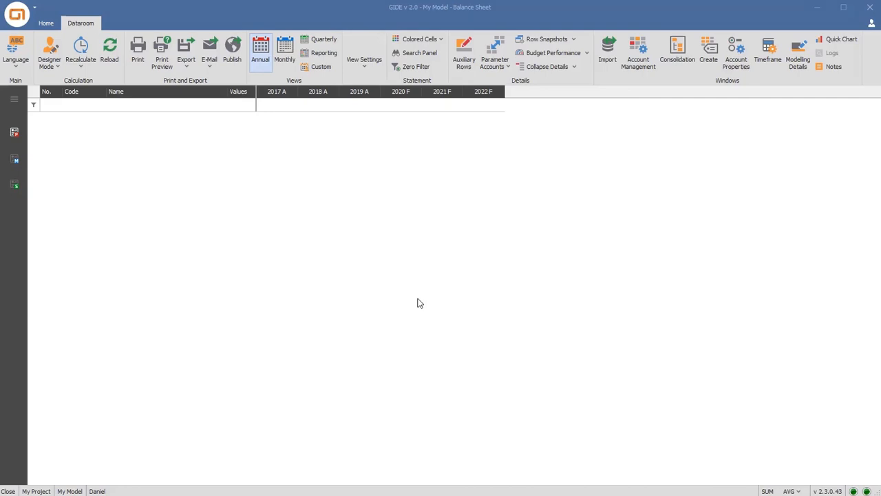
# Create a new project with database name TemplateProject and project name "Template Project", keeping January as the fiscal year start
pyautogui.click(16, 139)
pyautogui.rightClick(55, 142)
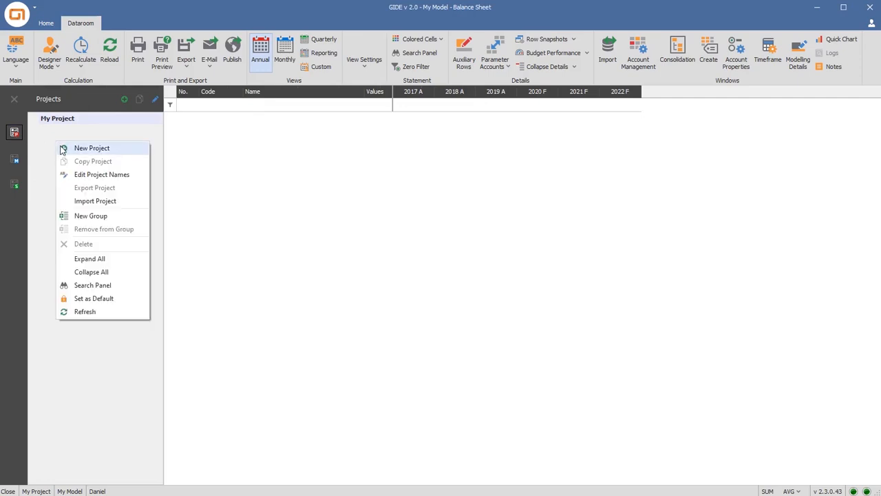
pyautogui.click(91, 148)
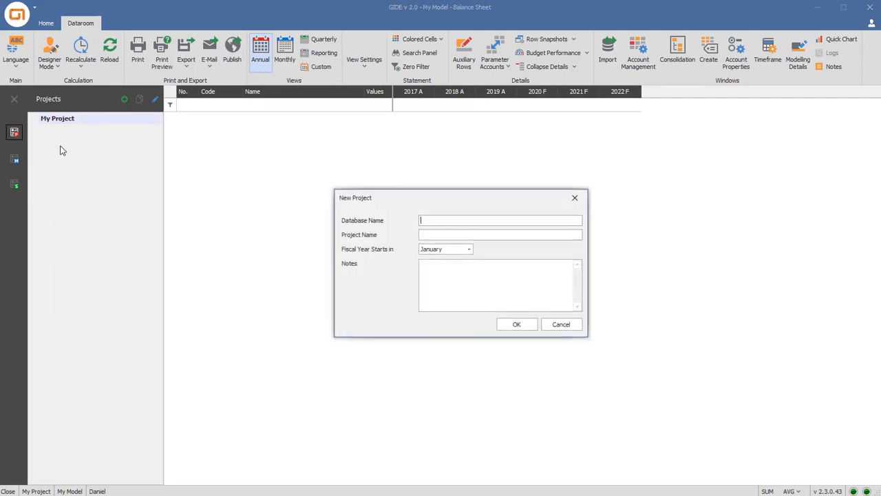
pyautogui.write('TemplateProject')
pyautogui.press('Tab')
pyautogui.write('Template Project')
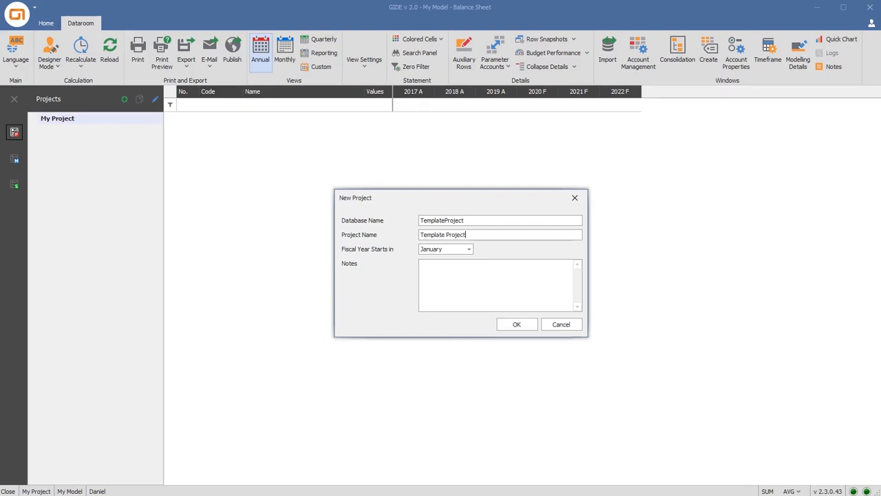
pyautogui.click(502, 324)
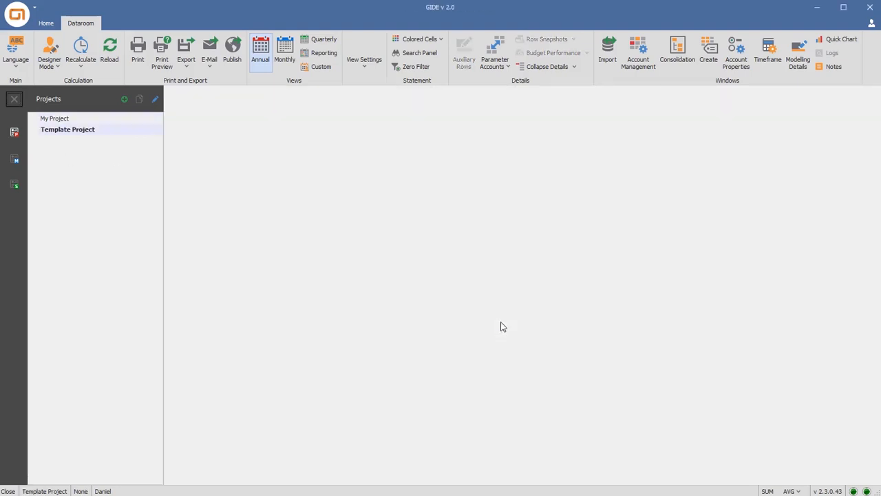
# Create a model with the English name "Framework Model" in the Template Project
pyautogui.click(15, 163)
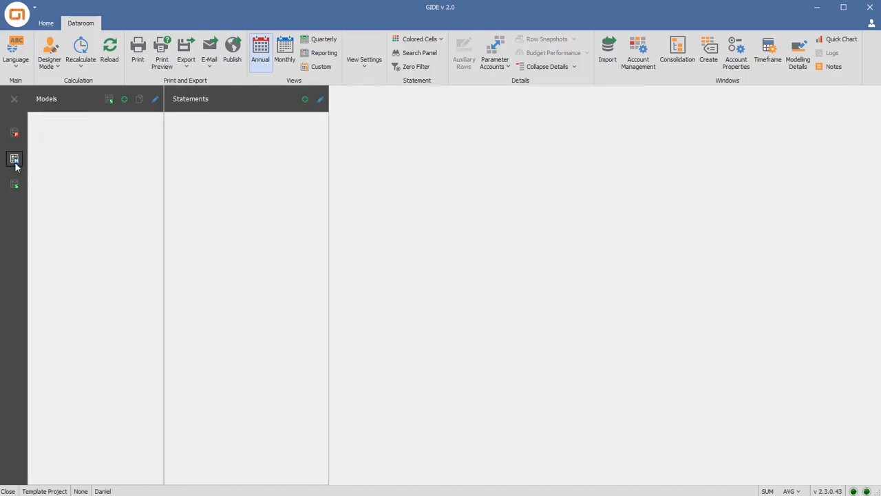
pyautogui.rightClick(57, 134)
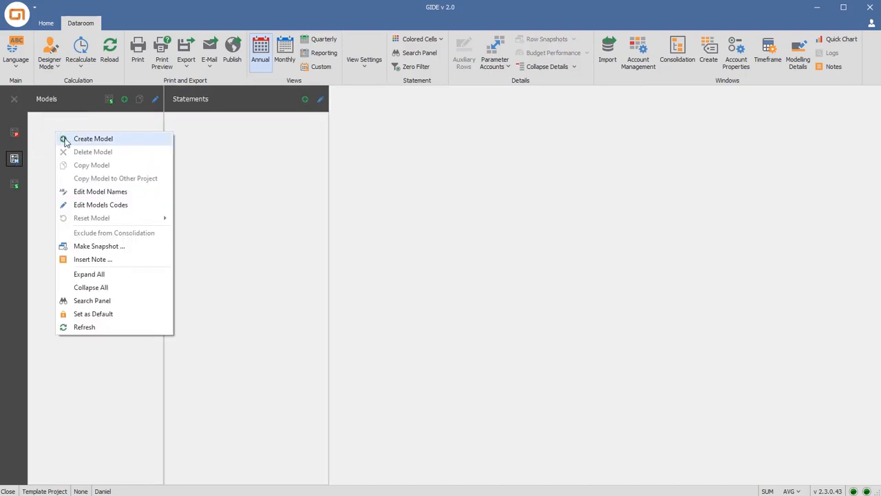
pyautogui.click(66, 141)
pyautogui.write('Fr')
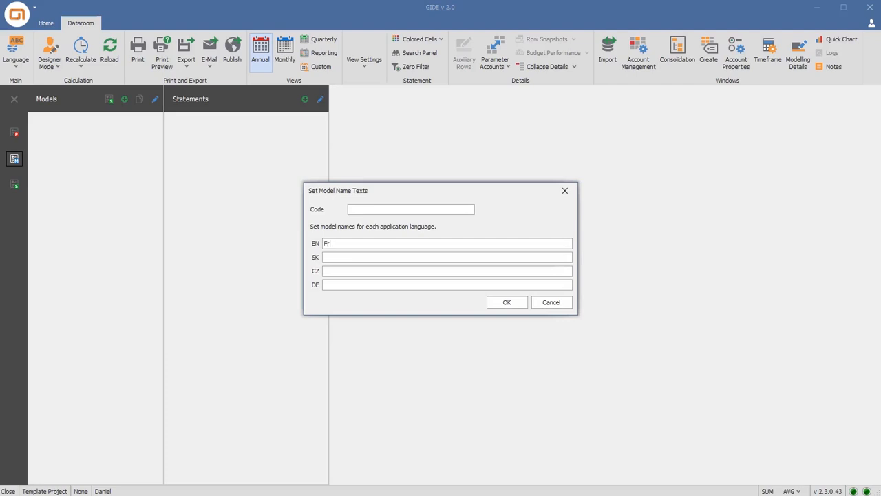
pyautogui.write('amework Model')
pyautogui.click(501, 306)
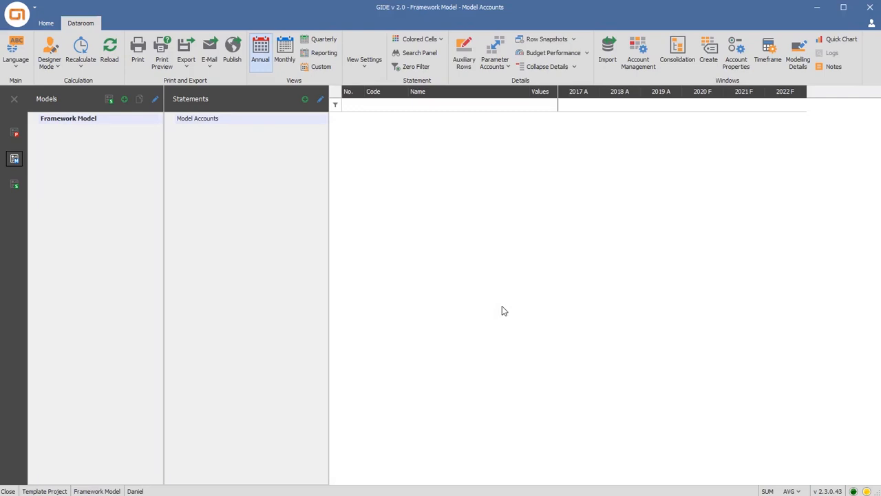
# Add a statement with the English name "Income Statement" to the Framework Model
pyautogui.click(304, 99)
pyautogui.write('Income Statement')
pyautogui.press('Return')
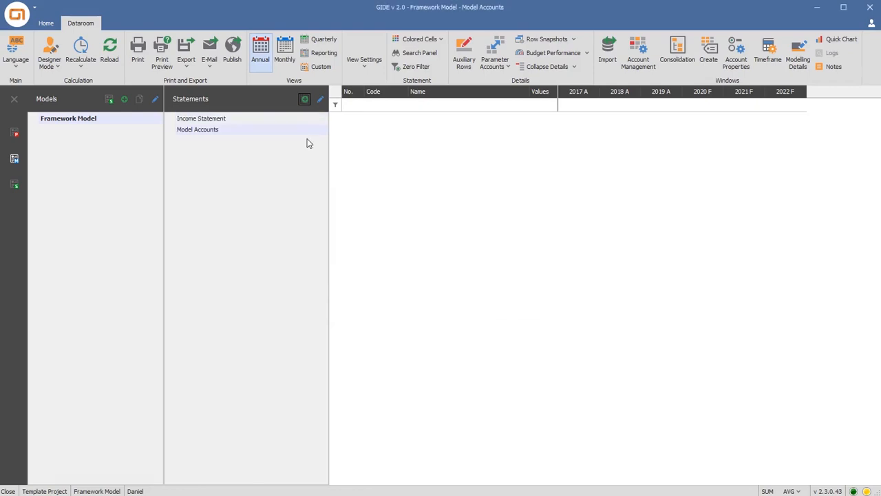
# Add a statement with the English name "Balance Sheet" to the Framework Model
pyautogui.click(304, 100)
pyautogui.write('Balance')
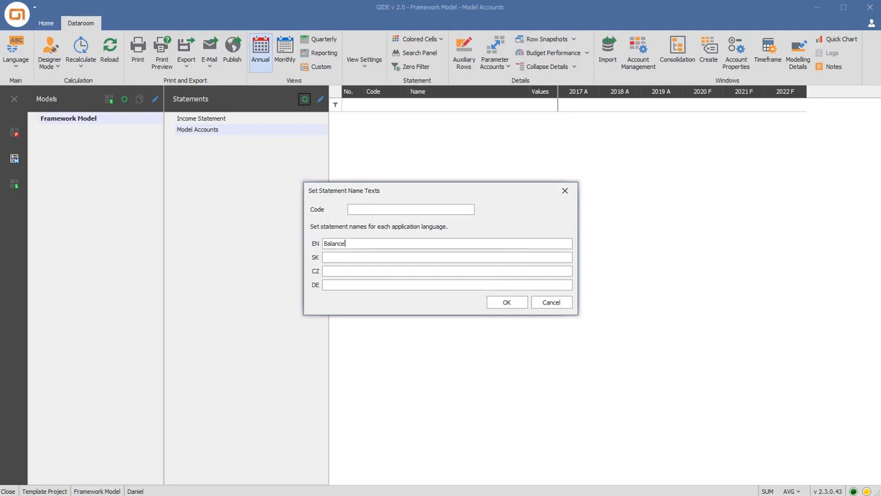
pyautogui.write(' Sheet')
pyautogui.click(503, 303)
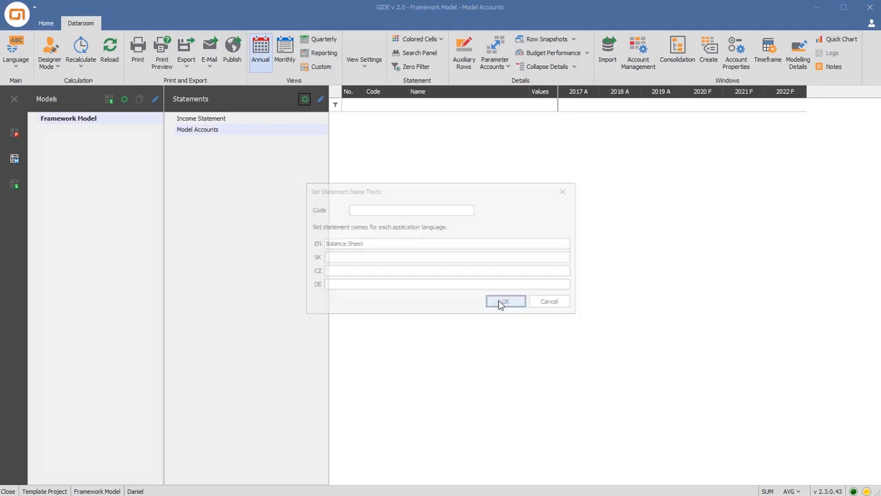
# Add a statement with the English name "Cash Flow" to the Framework Model
pyautogui.click(304, 99)
pyautogui.write('Cash Flow')
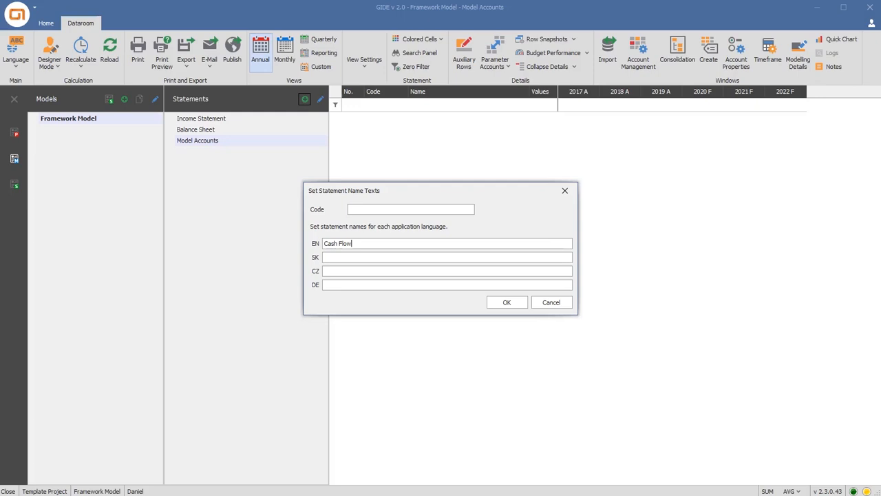
pyautogui.click(505, 303)
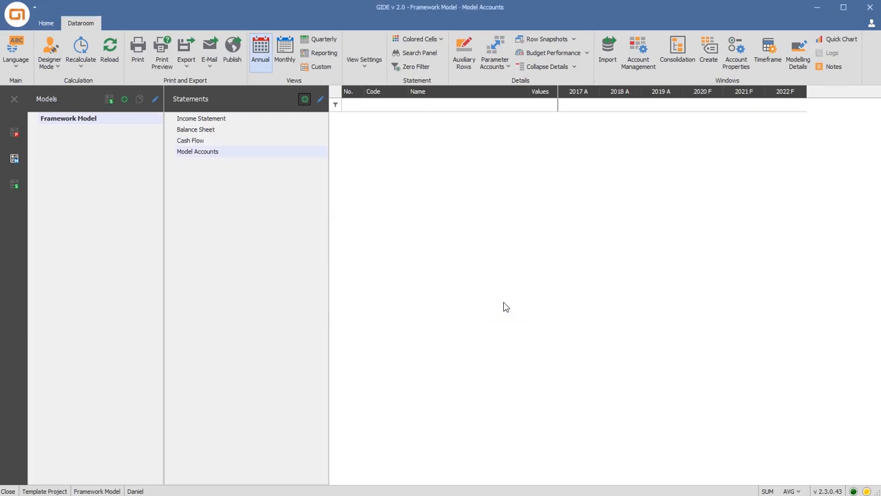
# Try moving the Cash Flow statement within the statement list, and switch the list's editing mode on and off
pyautogui.click(214, 129)
pyautogui.moveTo(214, 130)
pyautogui.mouseDown()
pyautogui.moveTo(212, 119)
pyautogui.moveTo(203, 128)
pyautogui.moveTo(202, 117)
pyautogui.moveTo(198, 139)
pyautogui.moveTo(200, 133)
pyautogui.mouseUp()
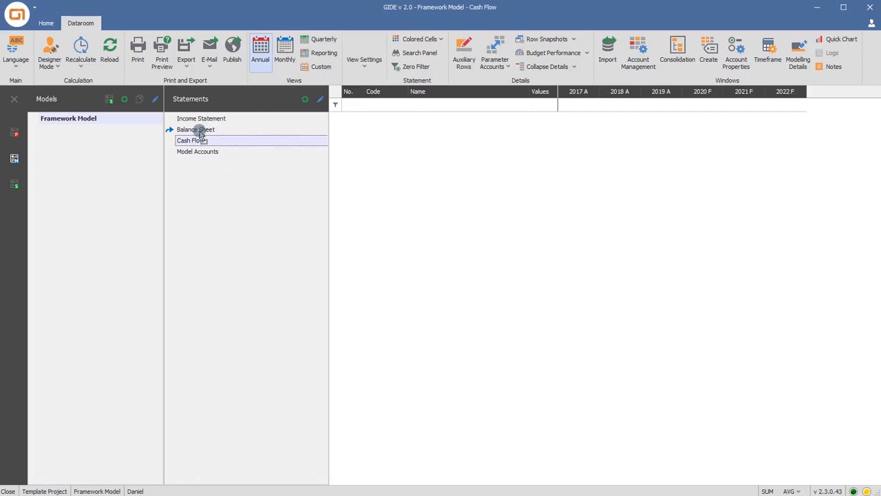
pyautogui.moveTo(201, 132)
pyautogui.mouseDown()
pyautogui.moveTo(201, 143)
pyautogui.moveTo(198, 127)
pyautogui.mouseUp()
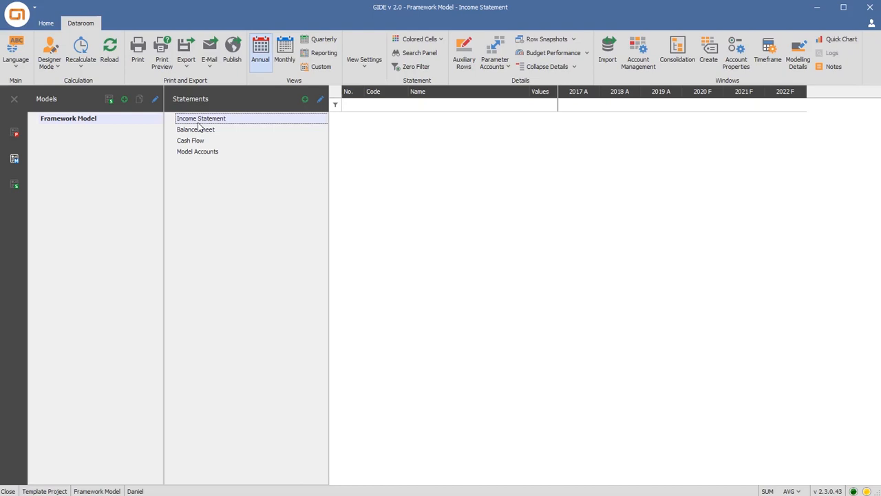
pyautogui.click(319, 101)
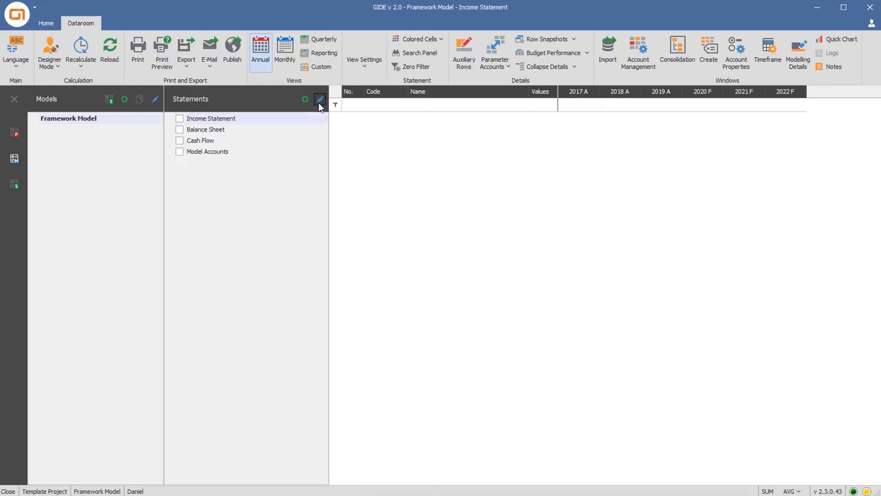
pyautogui.click(319, 101)
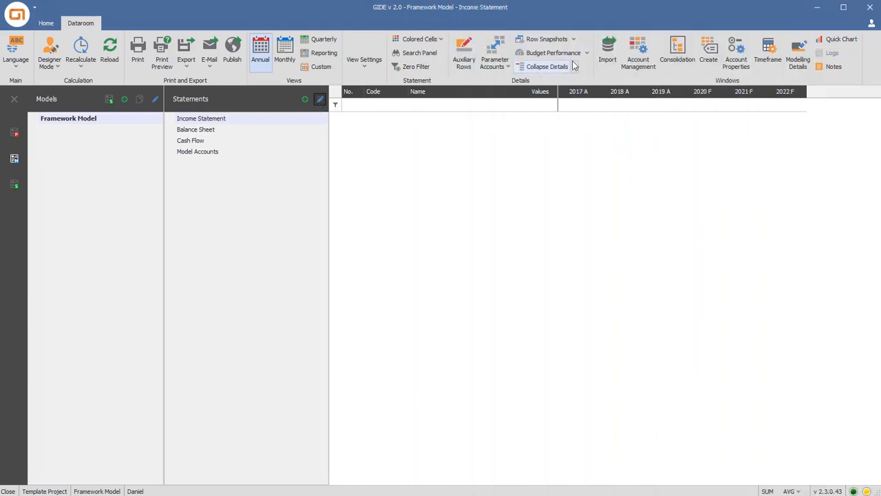
# Choose "MYGIDE Video Template Imports 2020.xlsx" as the source file for an accounts import
pyautogui.click(606, 62)
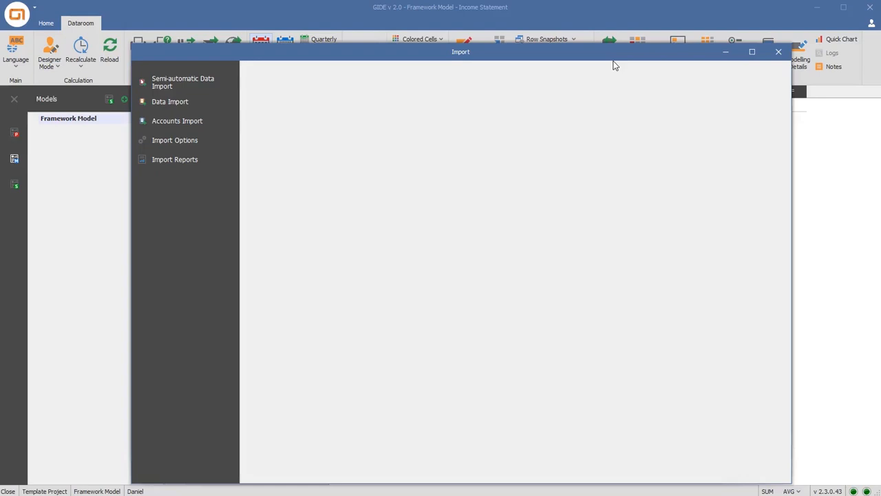
pyautogui.click(221, 124)
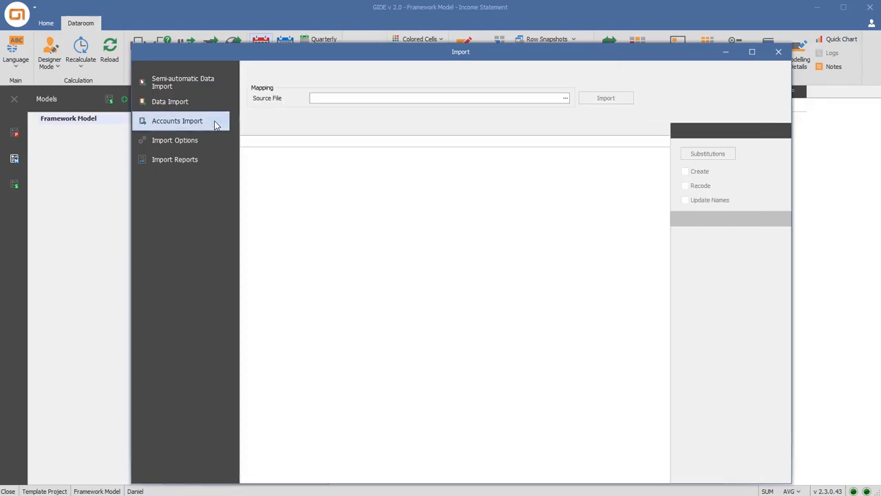
pyautogui.click(566, 98)
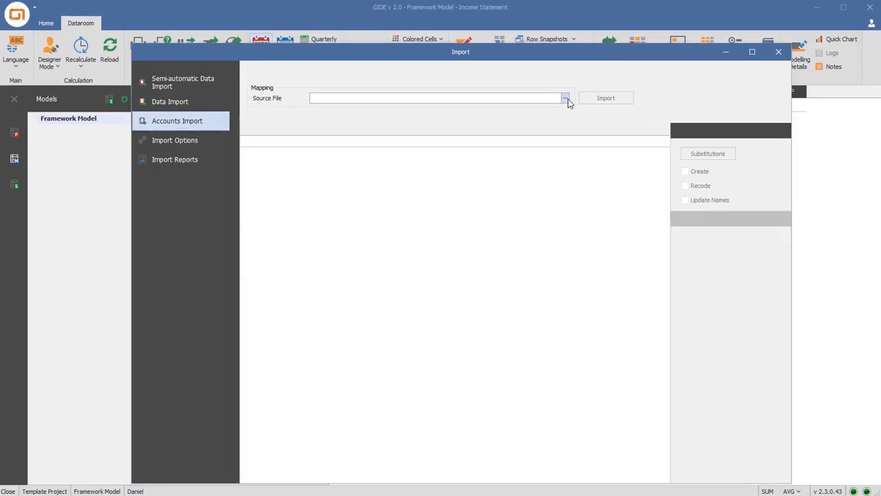
pyautogui.click(374, 128)
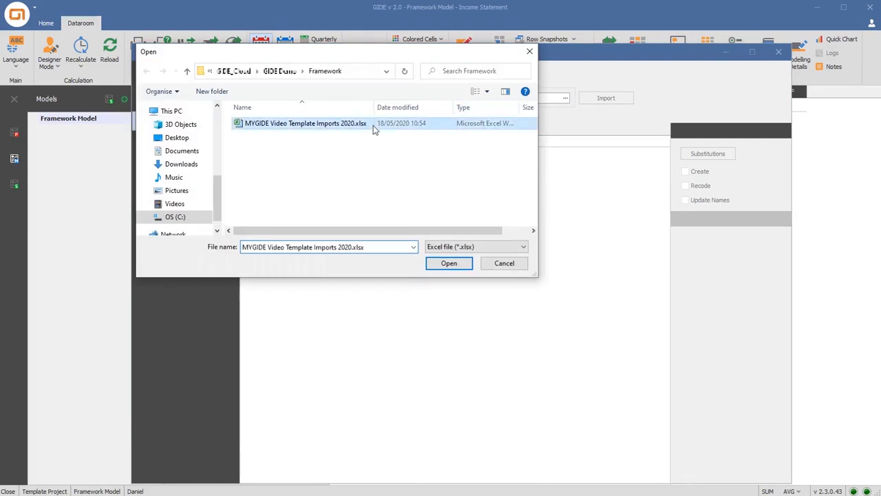
pyautogui.click(431, 262)
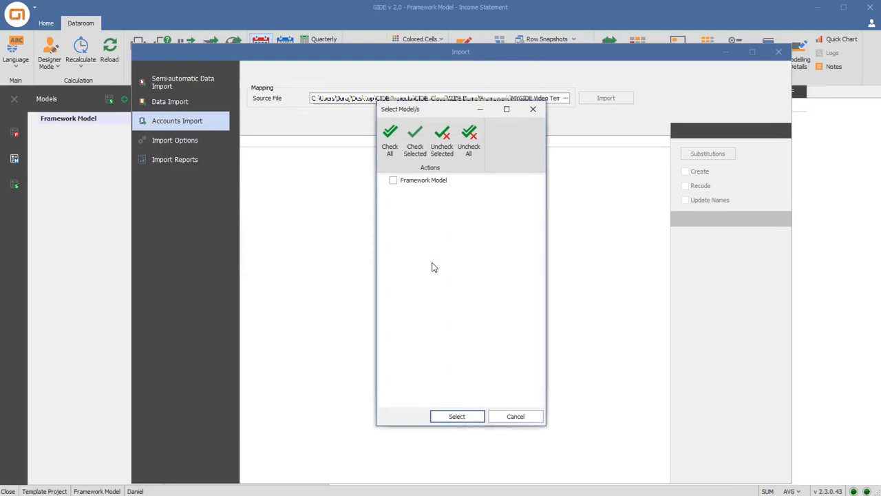
# Load the Account Import sheet from the source file with the Framework Model as the target model
pyautogui.click(393, 181)
pyautogui.click(436, 416)
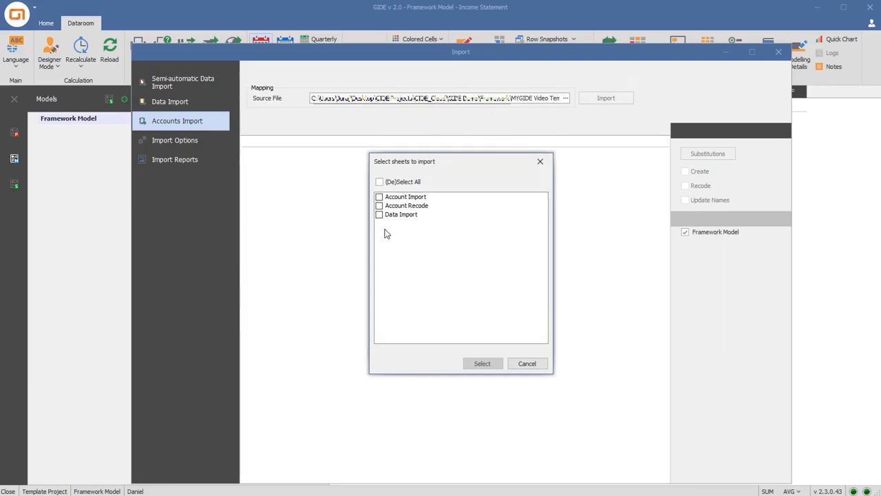
pyautogui.click(380, 197)
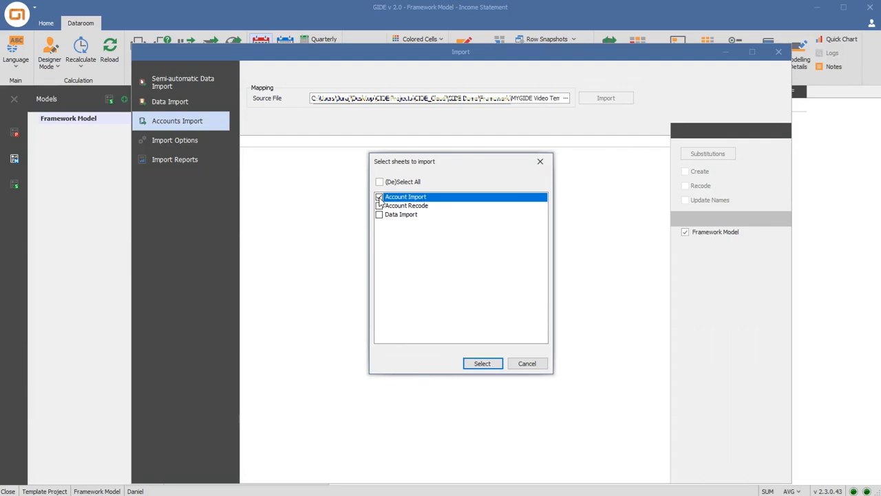
pyautogui.click(472, 366)
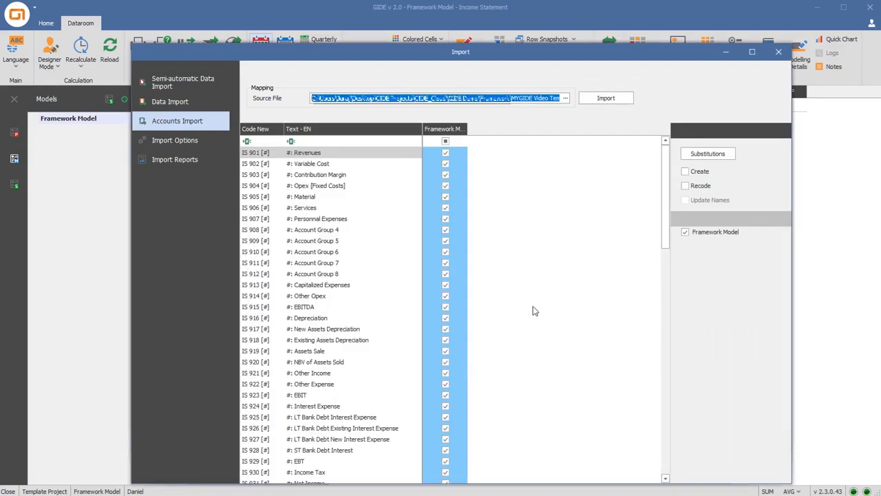
# Enable account creation for the import and set the Framework Model substitutions to code pattern 1100 and name pattern FM
pyautogui.click(685, 172)
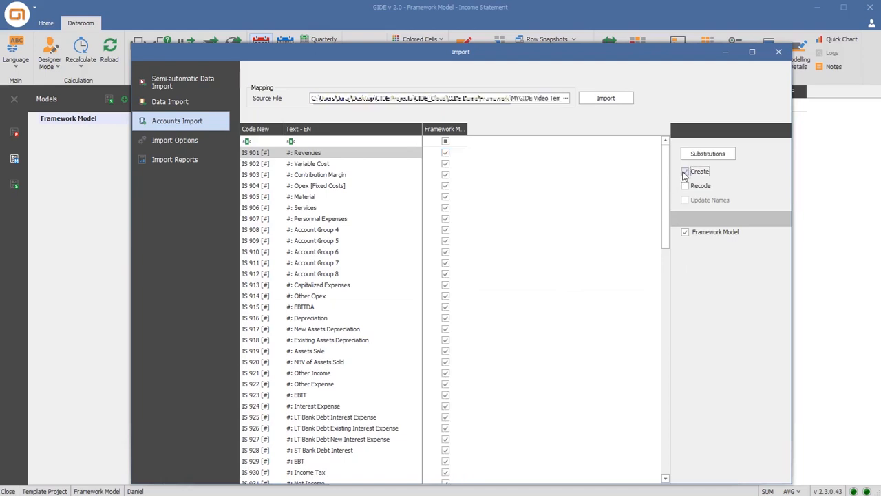
pyautogui.click(696, 155)
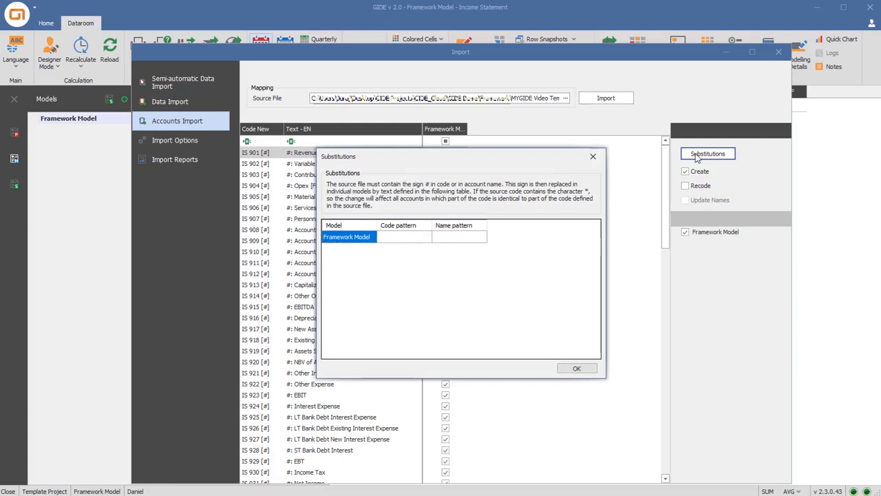
pyautogui.click(411, 238)
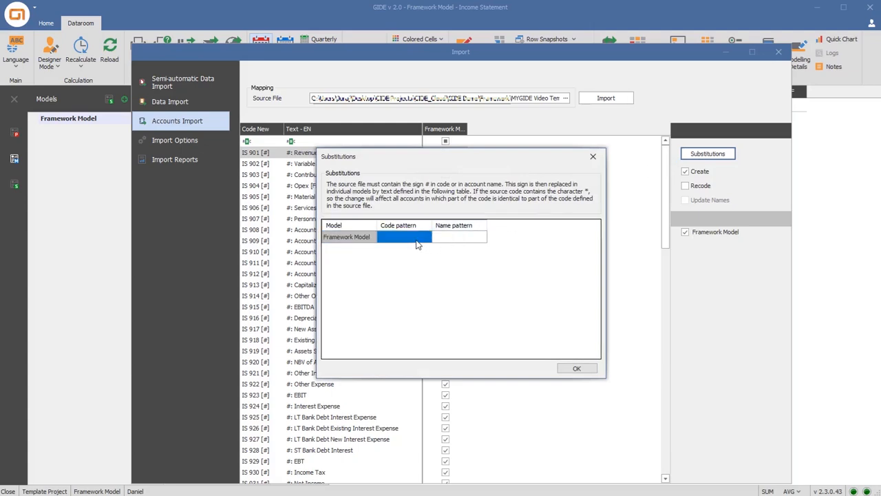
pyautogui.write('1100')
pyautogui.click(444, 242)
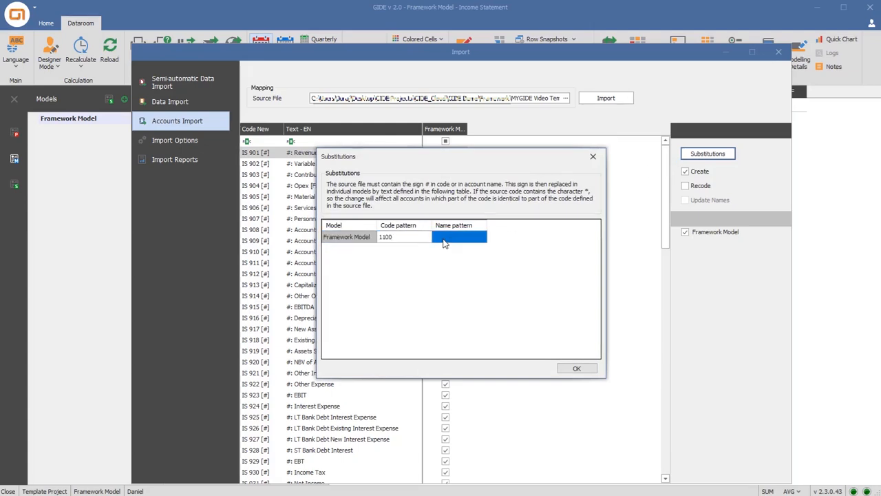
pyautogui.write('FM')
pyautogui.click(569, 367)
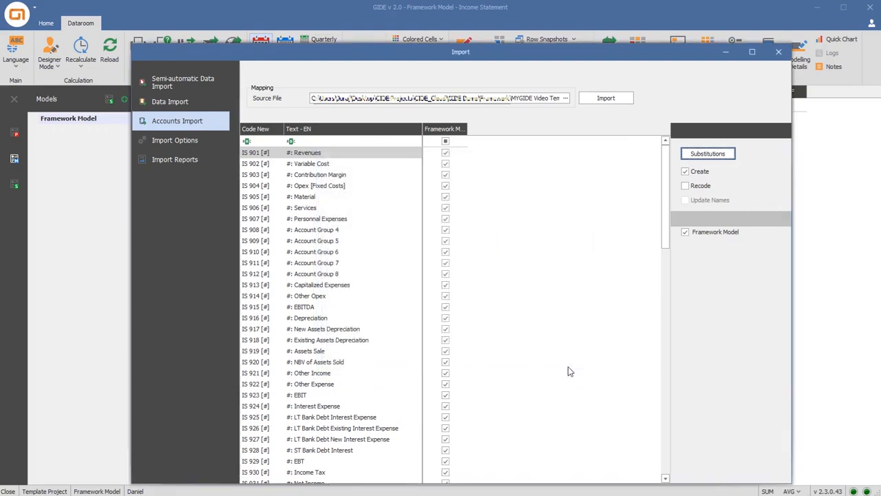
# Import the listed accounts into the Framework Model and close the Import window
pyautogui.click(586, 98)
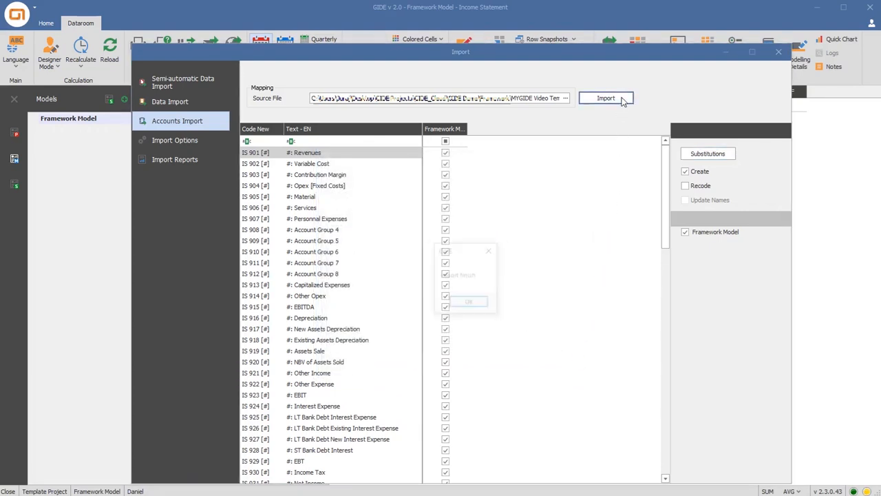
pyautogui.click(468, 303)
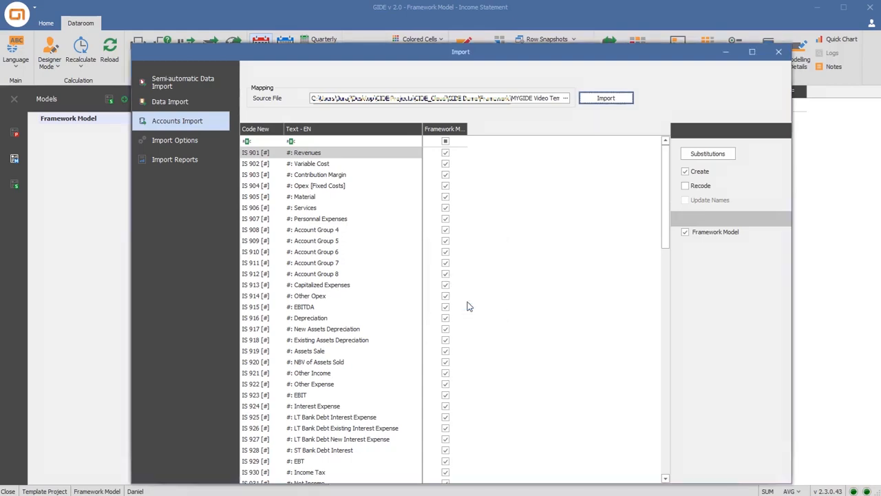
pyautogui.click(779, 51)
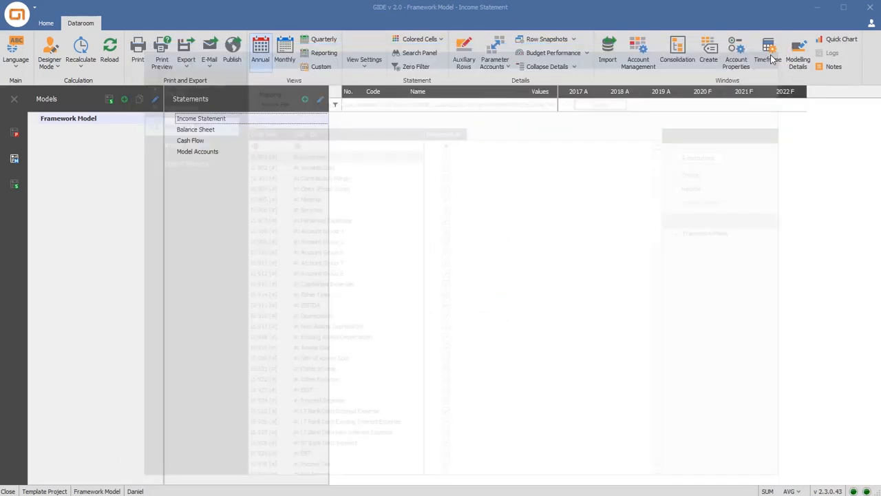
# Filter the Model Accounts by code "IS" and assign all the matching accounts to the Income Statement
pyautogui.click(232, 151)
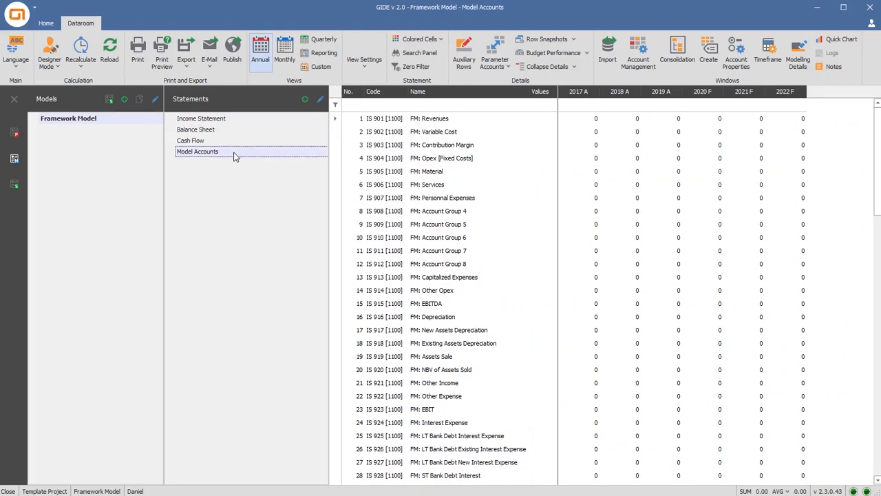
pyautogui.click(373, 105)
pyautogui.write('IS')
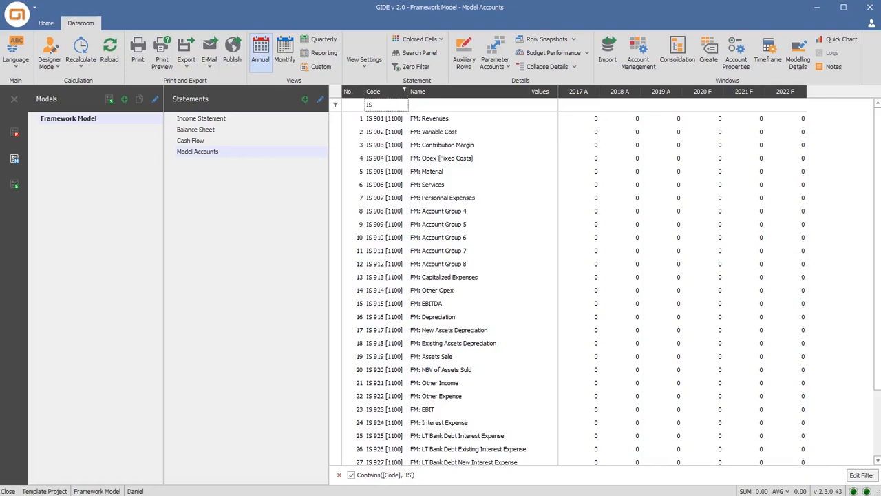
pyautogui.click(320, 100)
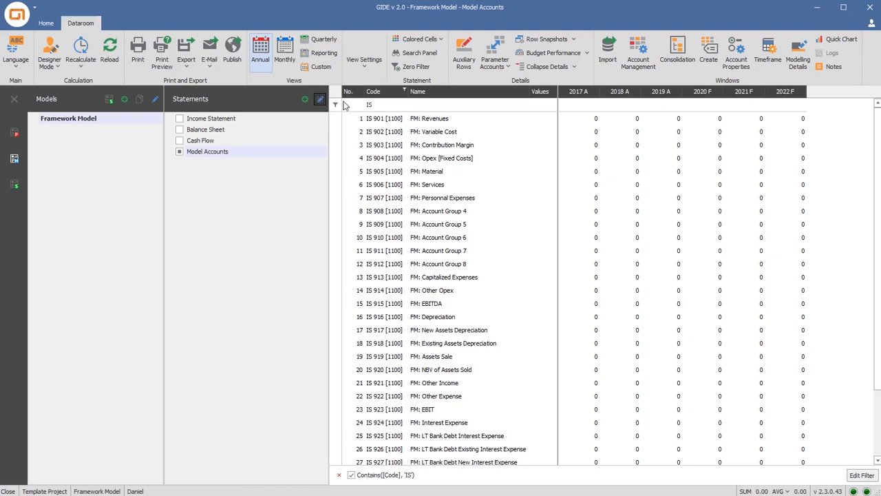
pyautogui.click(379, 119)
pyautogui.hotkey('ctrl', 'a')
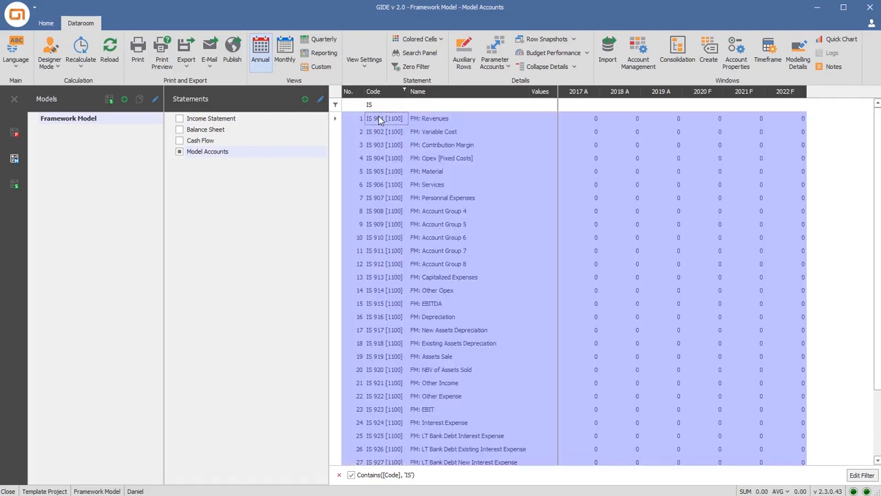
pyautogui.click(179, 119)
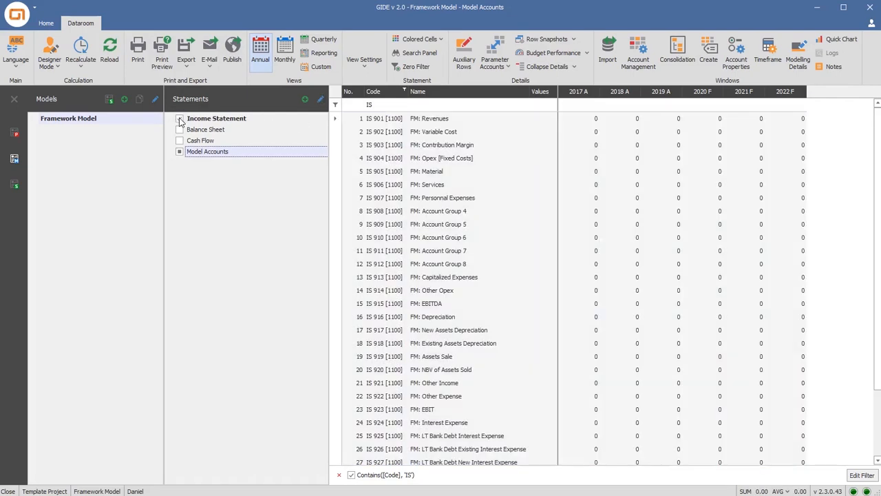
# Filter the Model Accounts by code "BS" and assign all the matching accounts to the Balance Sheet
pyautogui.click(377, 104)
pyautogui.write('BS')
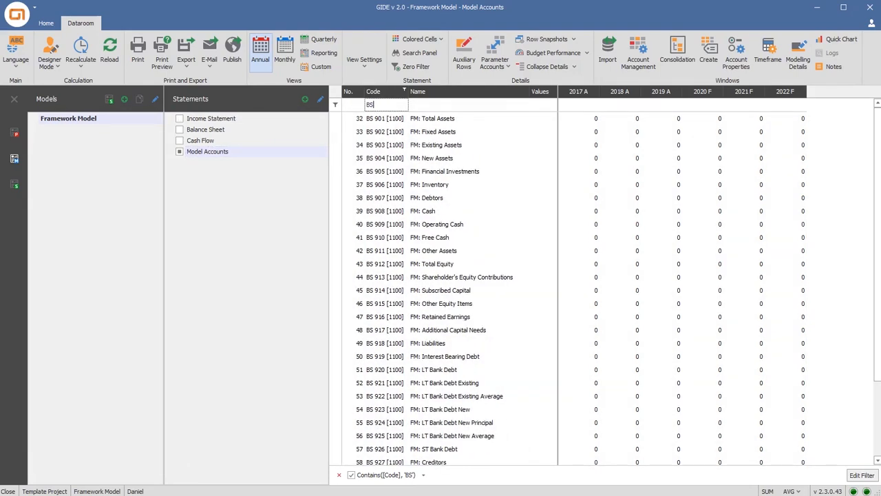
pyautogui.click(377, 119)
pyautogui.hotkey('ctrl', 'a')
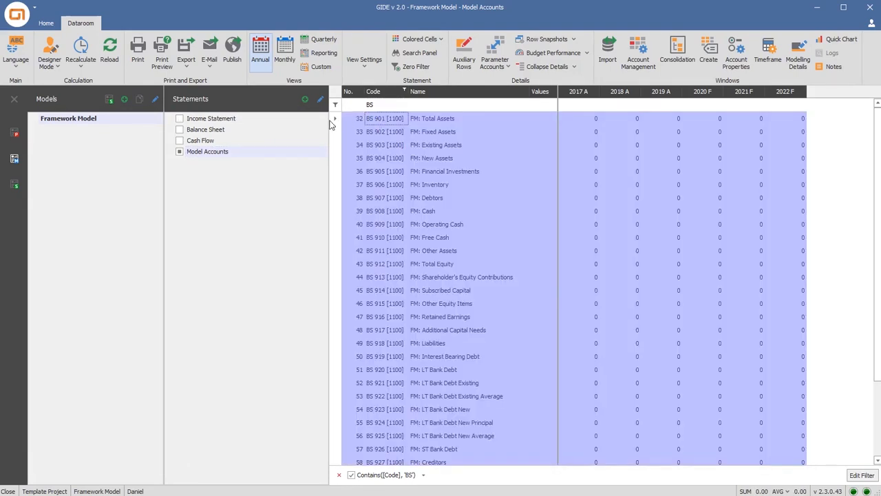
pyautogui.click(180, 129)
# Assign all Model Accounts whose code contains "CF" to the Cash Flow statement, and clear the code filter
pyautogui.click(373, 105)
pyautogui.write('CF')
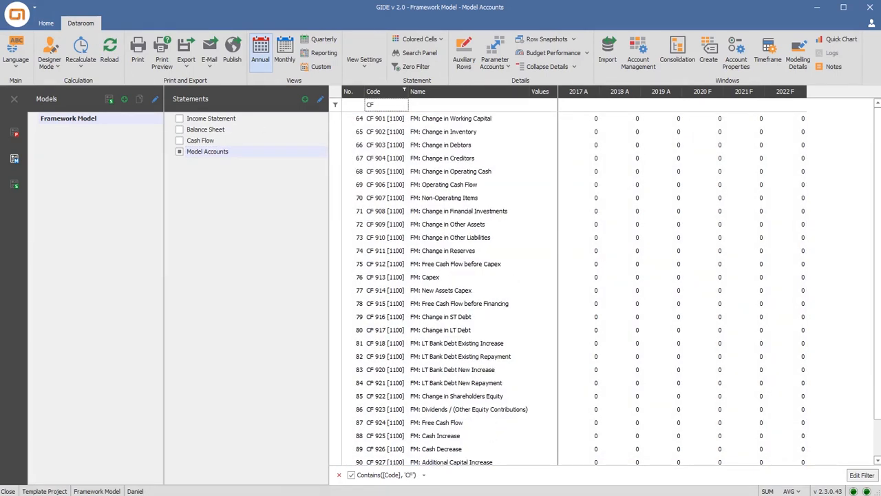
pyautogui.click(377, 118)
pyautogui.hotkey('ctrl', 'a')
pyautogui.click(180, 140)
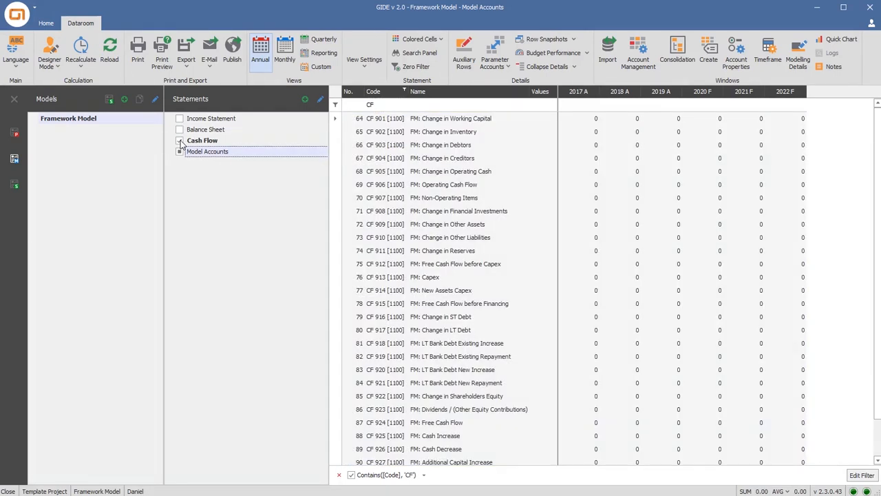
pyautogui.click(339, 474)
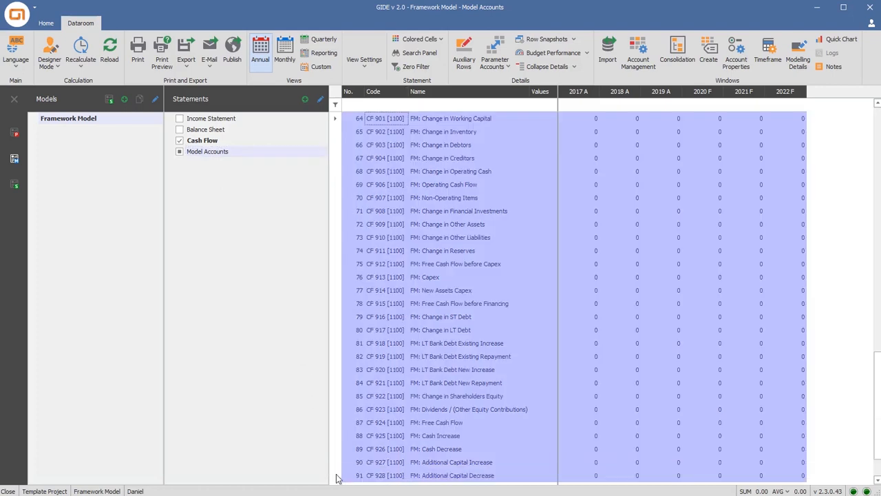
# Check the accounts assigned to the Income Statement, Balance Sheet and Cash Flow
pyautogui.click(222, 121)
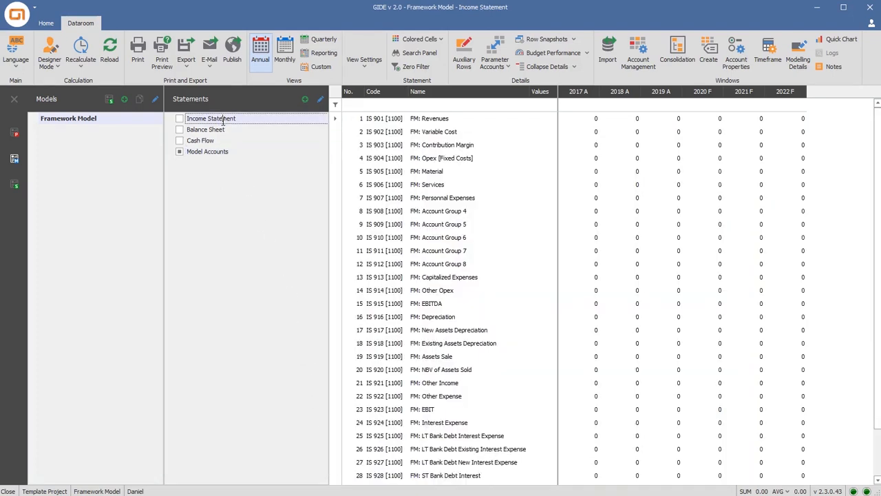
pyautogui.click(216, 129)
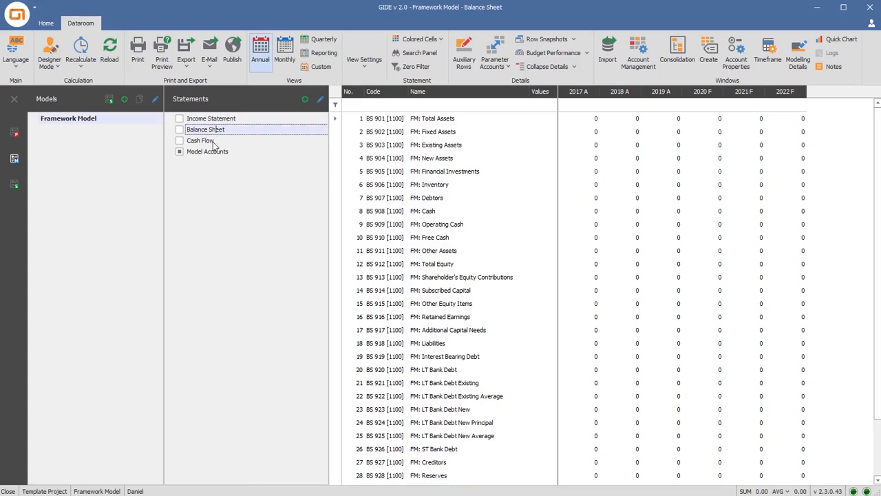
pyautogui.click(213, 142)
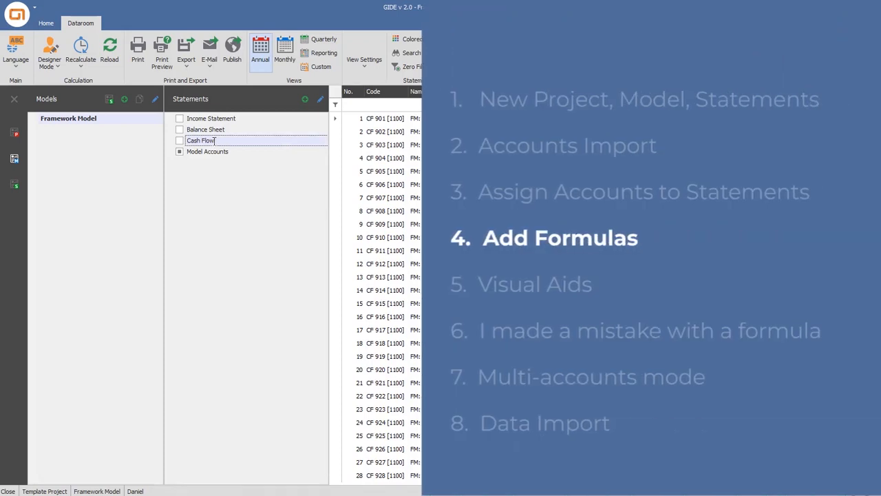
# Open Account Management for the Income Statement and limit the list of accounts to those in that statement
pyautogui.click(221, 119)
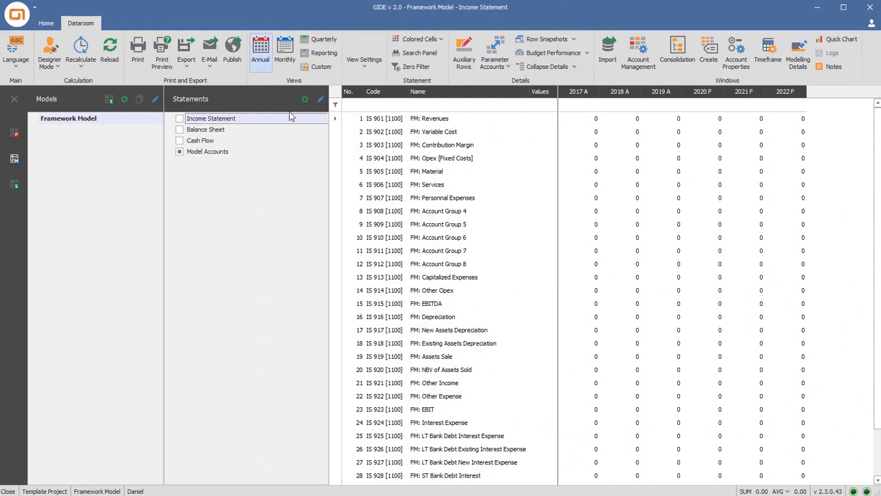
pyautogui.click(632, 65)
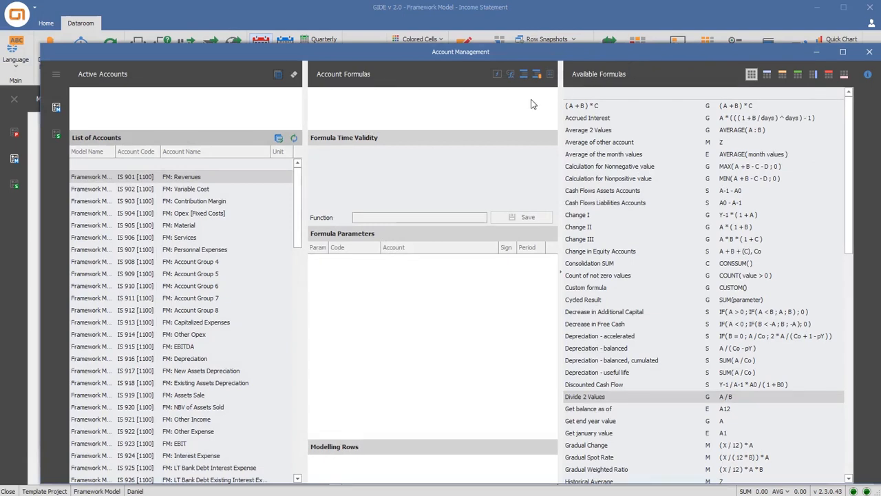
pyautogui.click(295, 139)
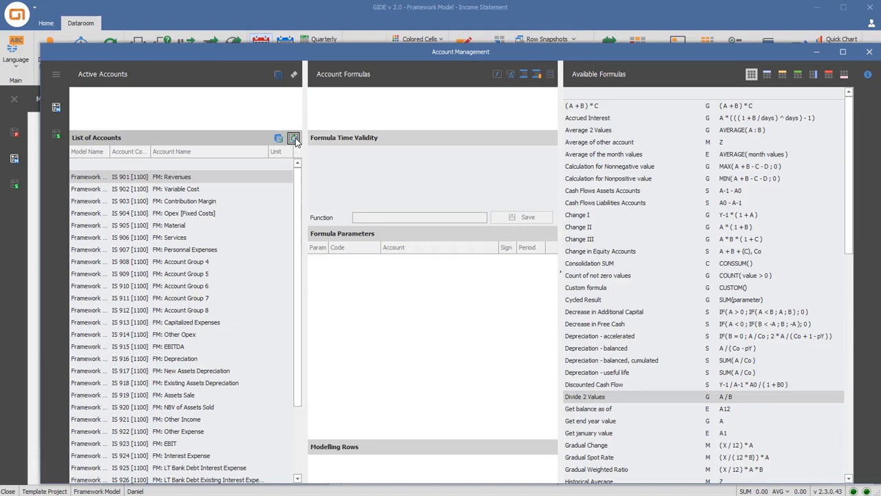
pyautogui.click(278, 139)
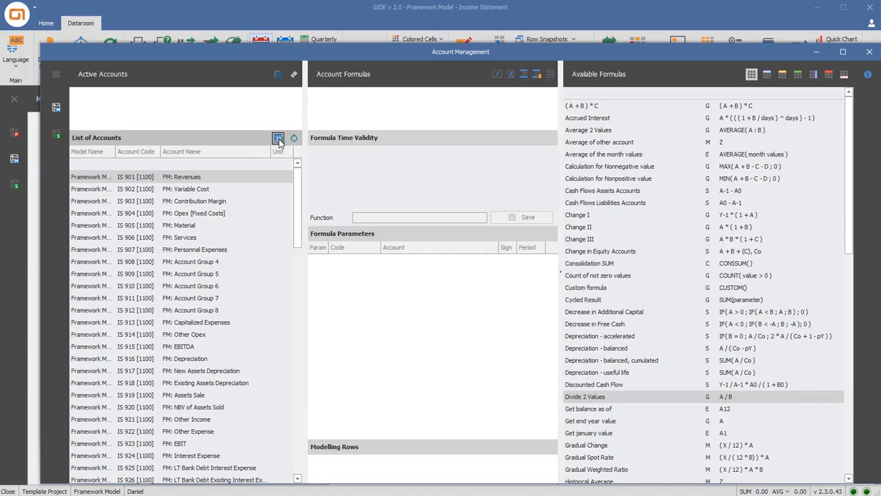
pyautogui.click(293, 138)
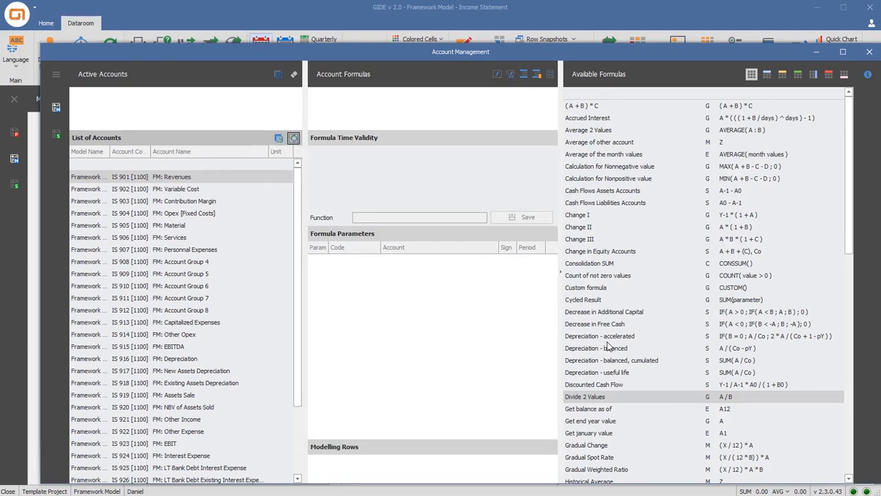
# Find the Subtotal formula among the available formulas and assign it to the account FM: Opex [Fixed Costs]
pyautogui.scroll(-3, 607, 346)
pyautogui.scroll(-9, 608, 346)
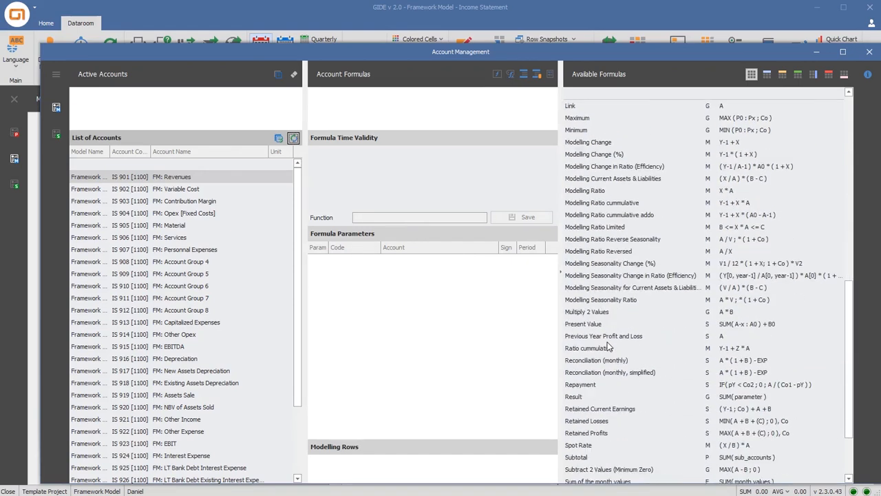
pyautogui.scroll(-2, 609, 350)
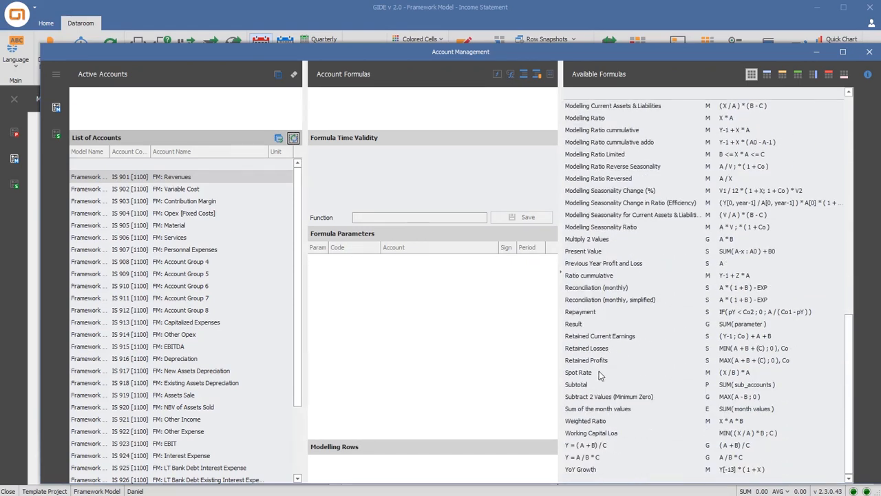
pyautogui.click(596, 386)
pyautogui.click(594, 324)
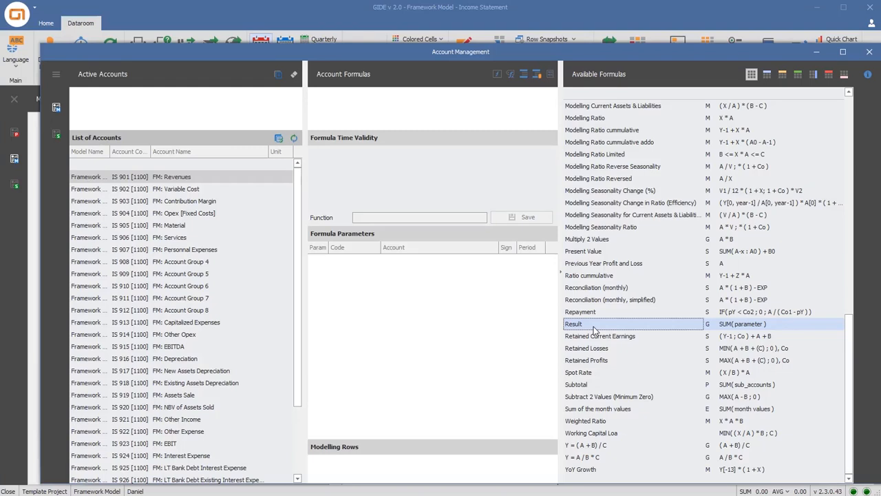
pyautogui.click(203, 213)
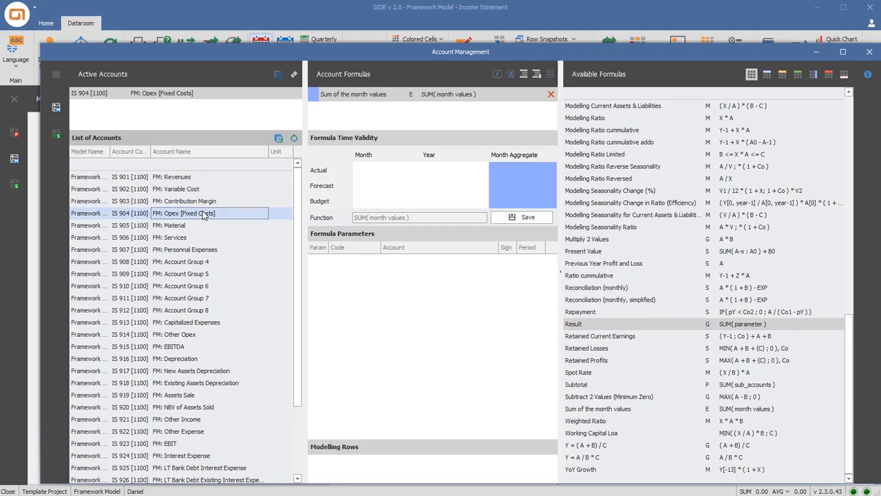
pyautogui.doubleClick(583, 385)
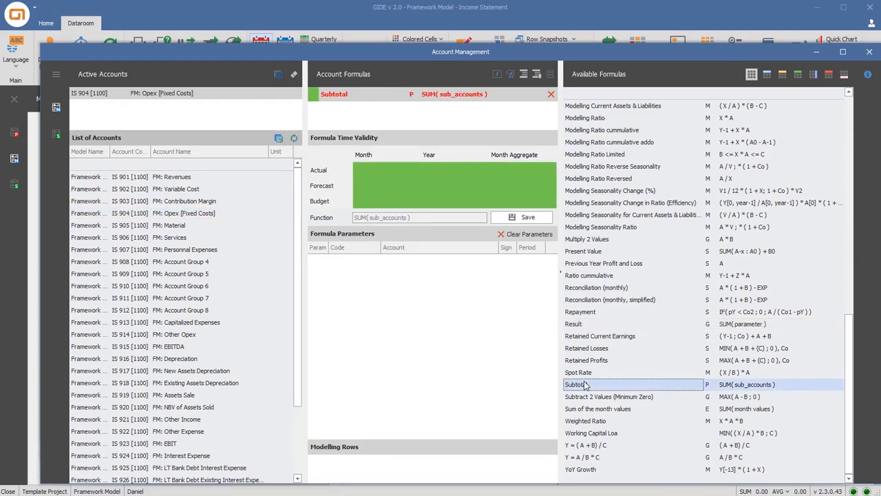
# Add the accounts from IS 905 Material through IS 914 Other Opex as parameters of the Subtotal formula and save it
pyautogui.click(198, 226)
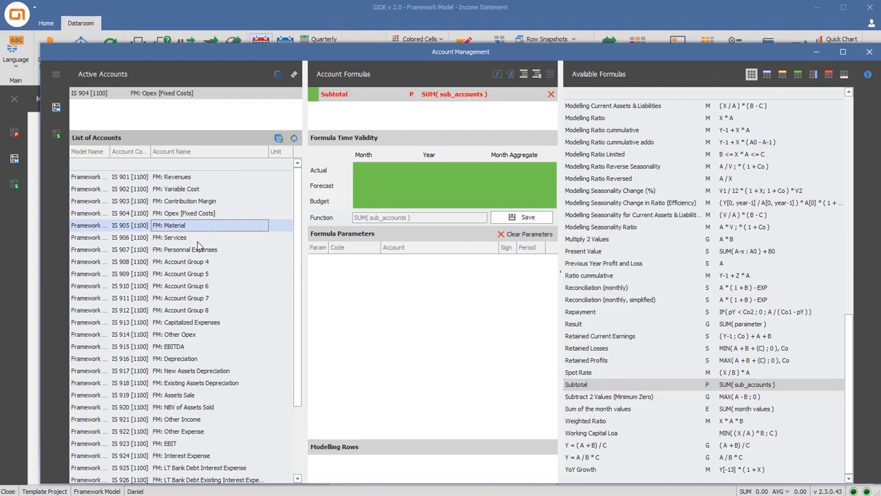
pyautogui.keyDown('shift'); pyautogui.click(191, 334); pyautogui.keyUp('shift')
pyautogui.moveTo(191, 311); pyautogui.dragTo(370, 324)
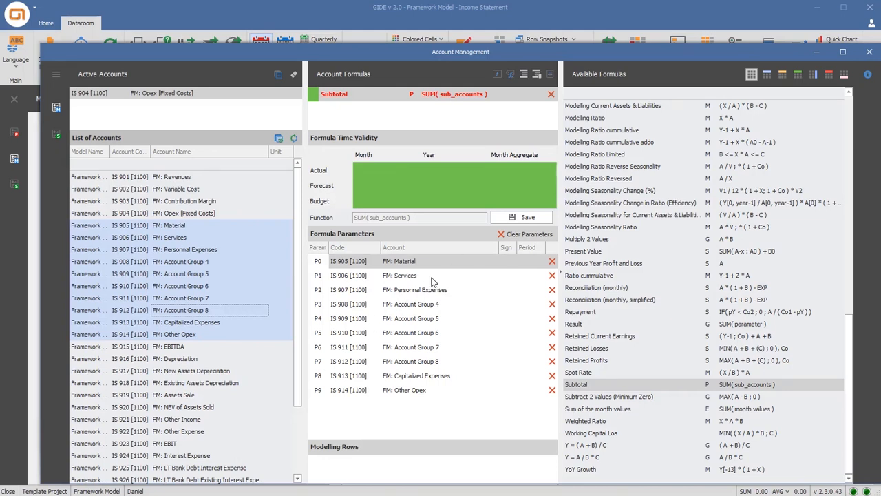
pyautogui.click(507, 217)
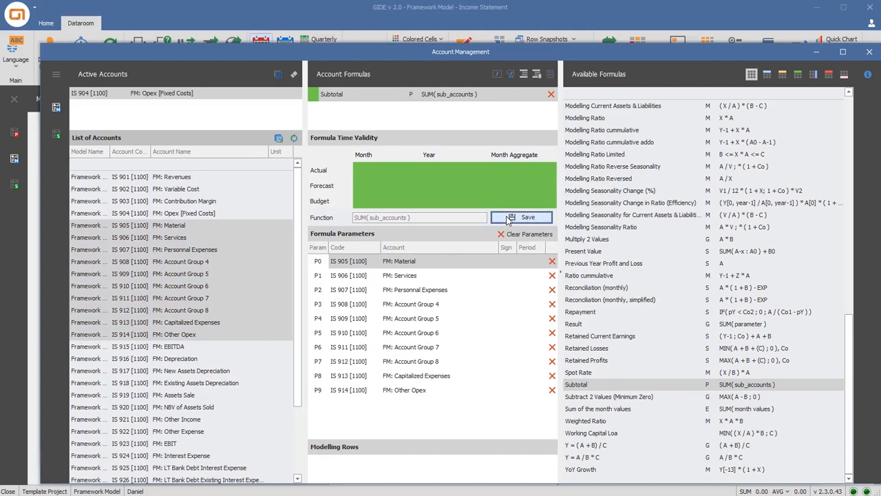
# Assign the Subtotal formula to FM: Depreciation with IS 917 New Assets Depreciation and IS 918 Existing Assets Depreciation as parameters, and save it
pyautogui.click(204, 361)
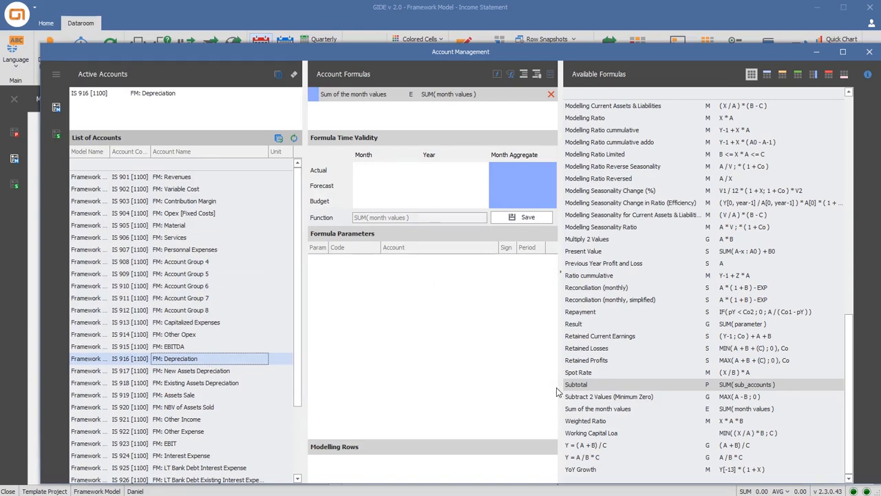
pyautogui.doubleClick(575, 385)
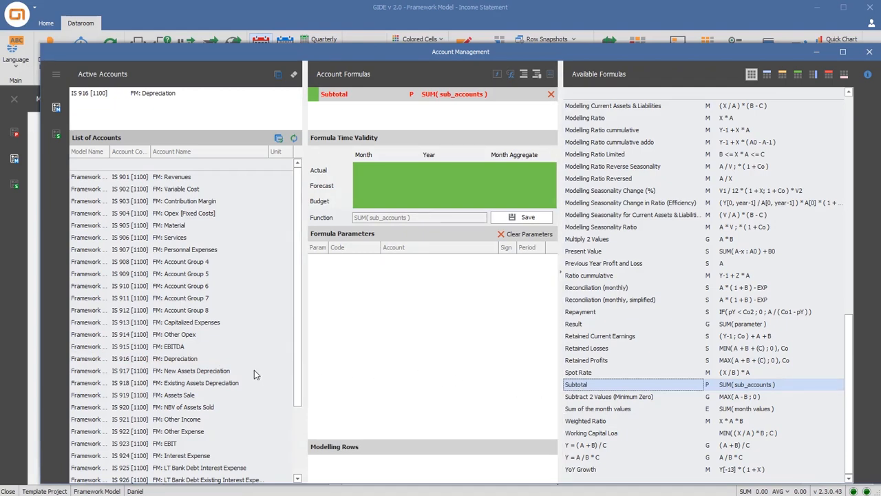
pyautogui.click(224, 372)
pyautogui.keyDown('shift'); pyautogui.click(213, 383); pyautogui.keyUp('shift')
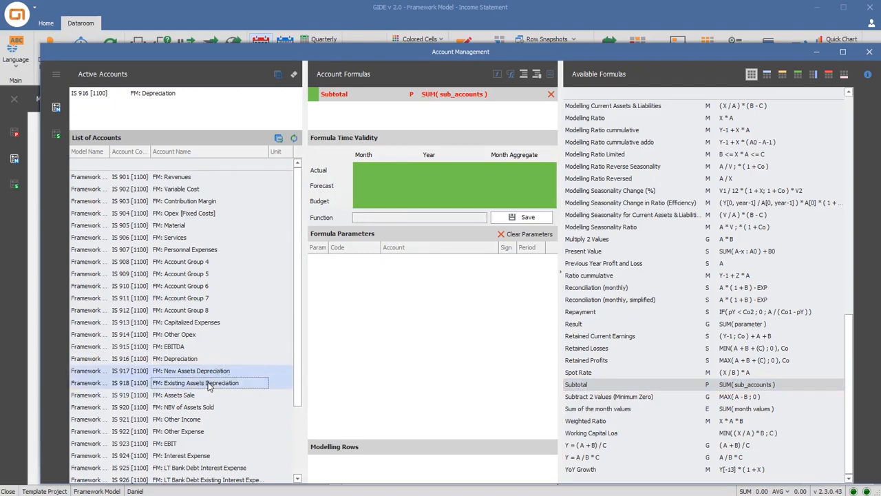
pyautogui.moveTo(381, 342); pyautogui.dragTo(382, 344)
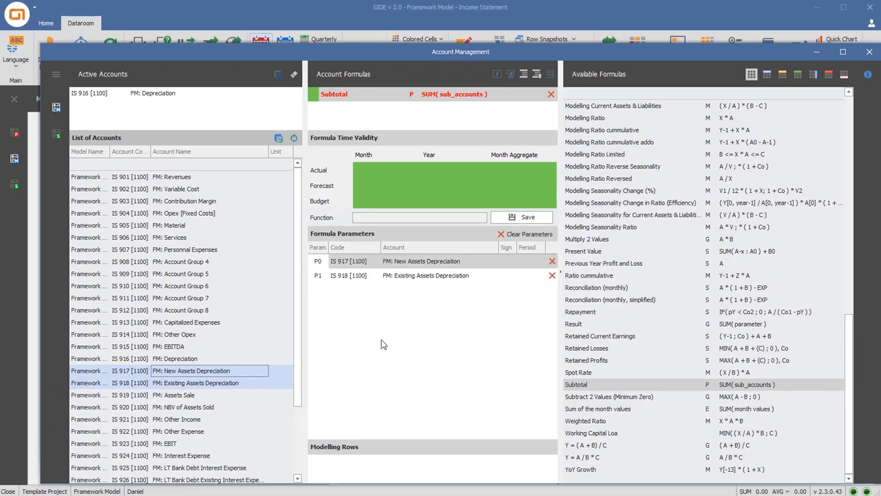
pyautogui.click(521, 217)
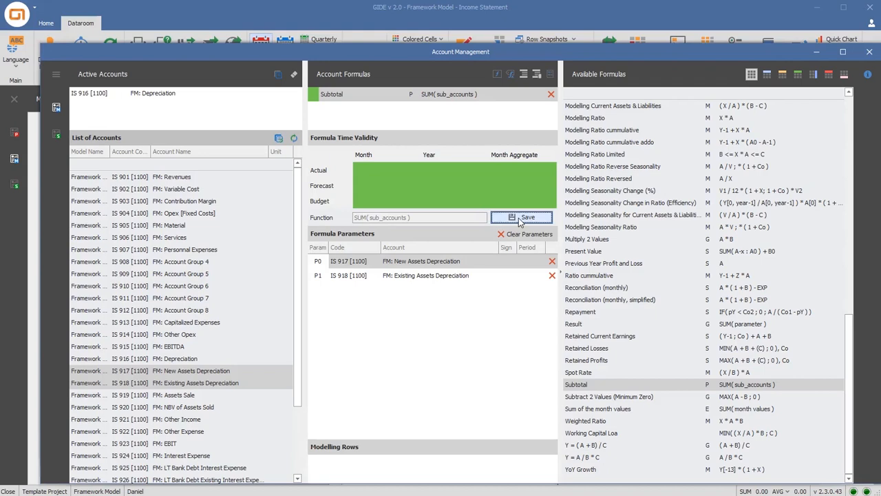
# Assign the Subtotal formula to FM: Interest Expense with IS 925 LT Bank Debt Interest Expense and IS 928 ST Bank Debt Interest as parameters, and save it
pyautogui.click(188, 458)
pyautogui.scroll(-2, 188, 458)
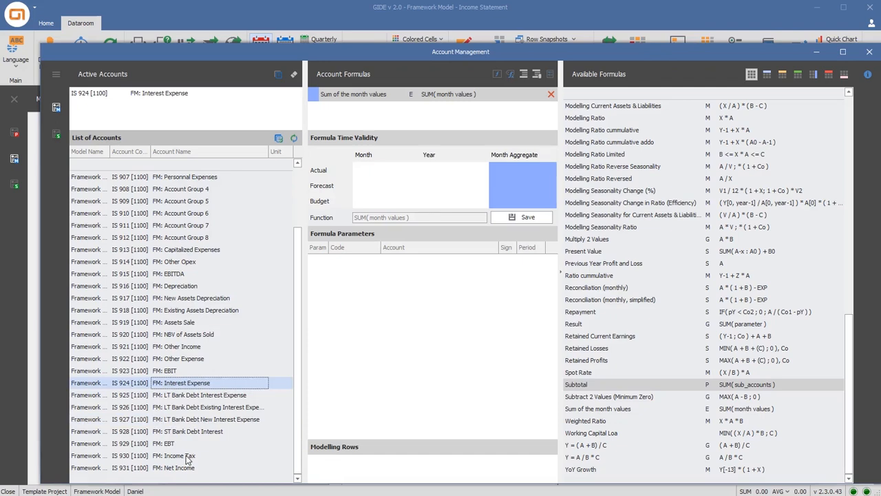
pyautogui.doubleClick(586, 386)
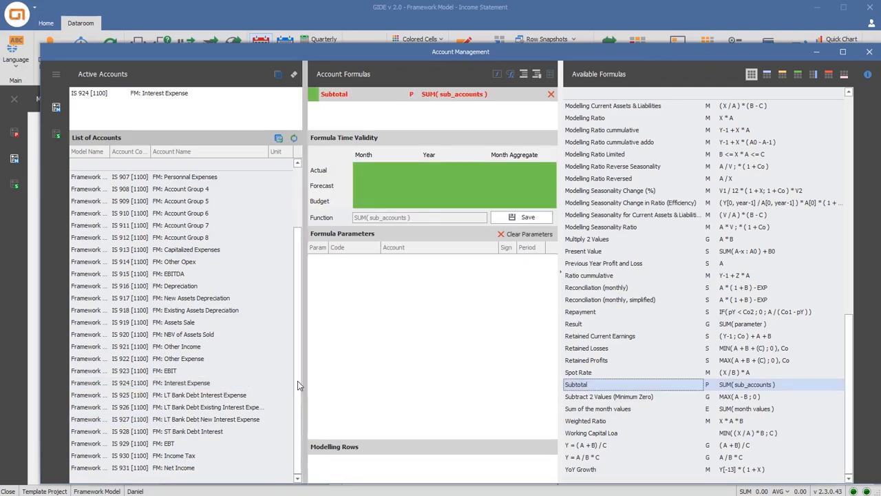
pyautogui.click(258, 394)
pyautogui.keyDown('ctrl'); pyautogui.click(236, 429); pyautogui.keyUp('ctrl')
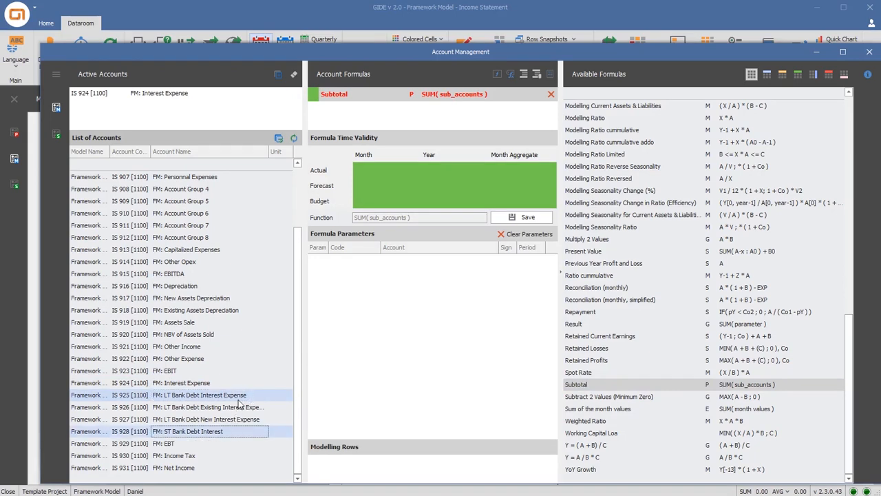
pyautogui.moveTo(267, 394); pyautogui.dragTo(376, 363)
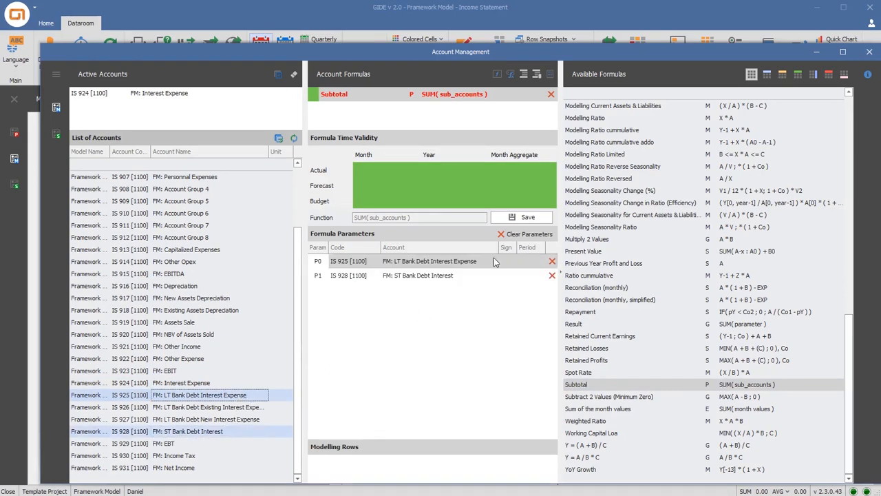
pyautogui.click(523, 220)
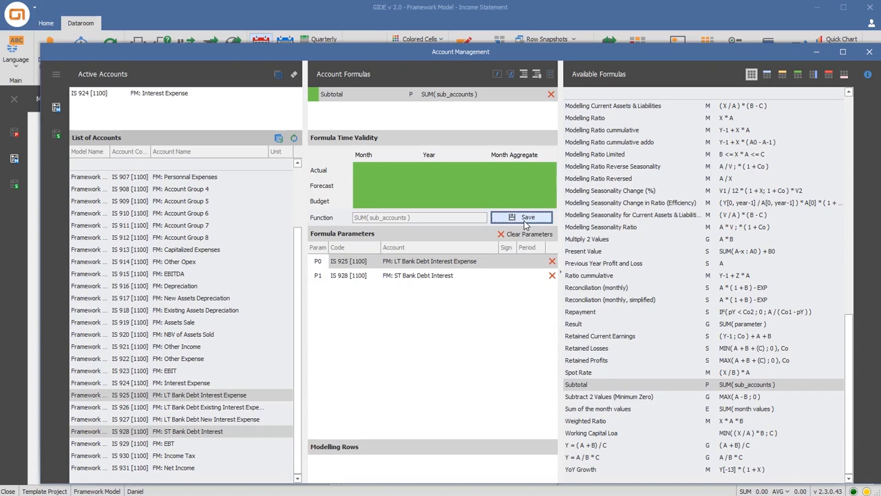
# Assign and save a Subtotal formula for FM: LT Bank Debt Interest Expense, using the existing and new LT debt interest accounts IS 926 and IS 927
pyautogui.click(250, 396)
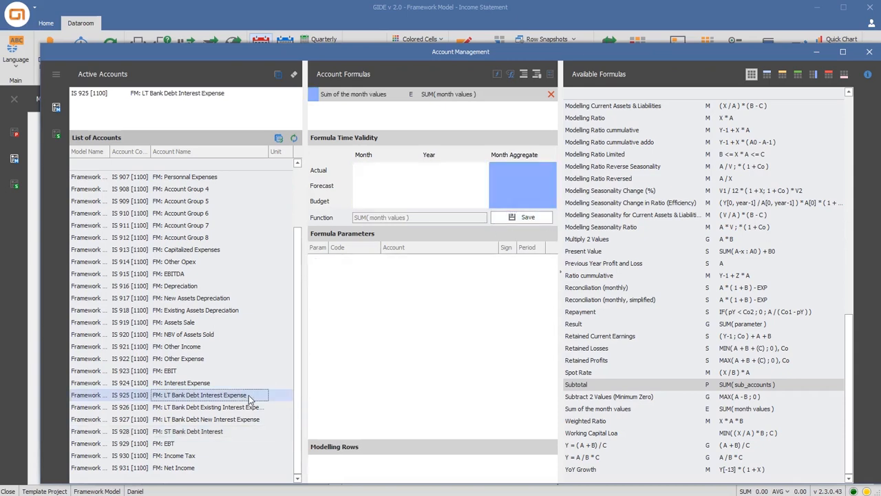
pyautogui.click(583, 387)
pyautogui.doubleClick(584, 386)
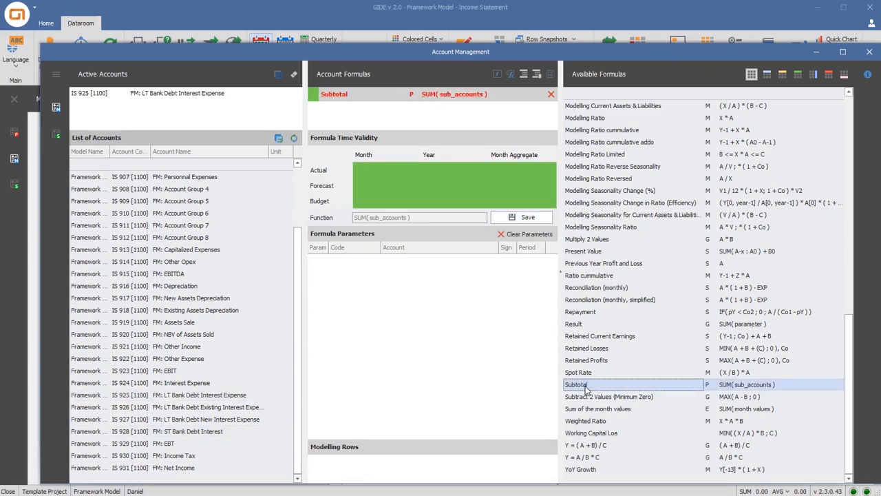
pyautogui.click(224, 410)
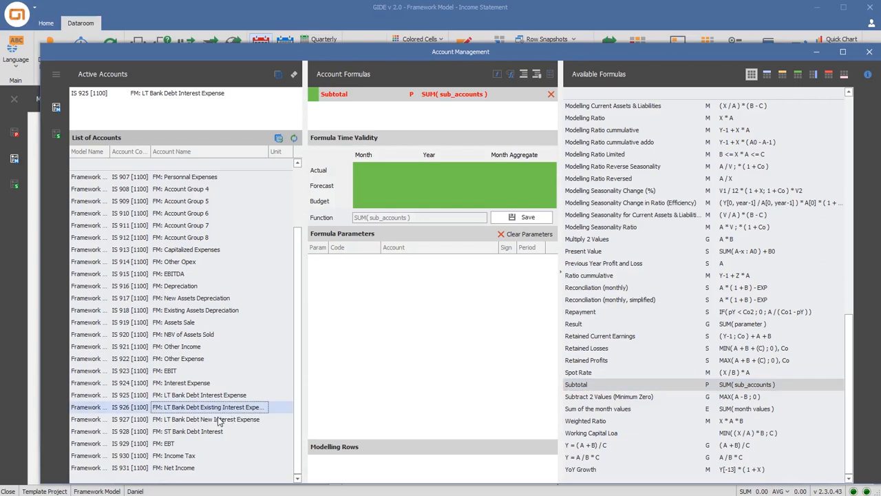
pyautogui.keyDown('shift'); pyautogui.click(216, 419); pyautogui.keyUp('shift')
pyautogui.moveTo(216, 420); pyautogui.dragTo(393, 377)
pyautogui.click(535, 217)
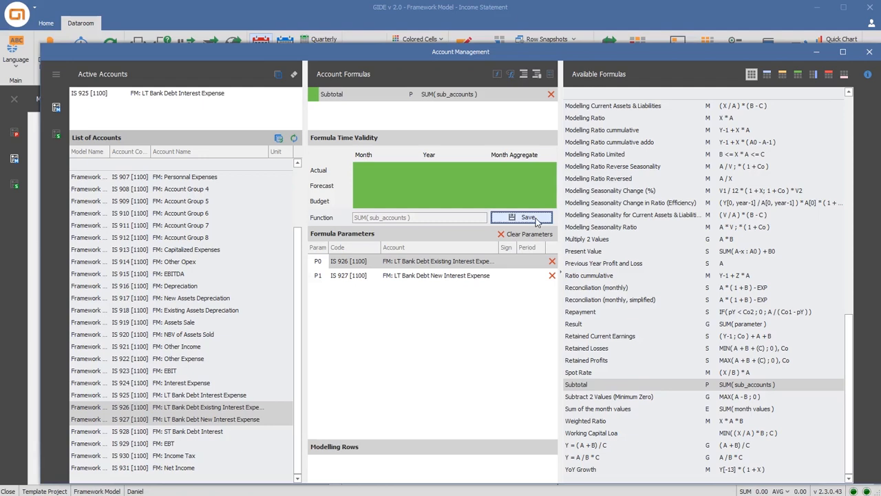
pyautogui.click(528, 217)
# Assign the Result formula to FM: Contribution Margin as IS 901 Revenues minus IS 902 Variable Cost, and save it
pyautogui.click(198, 201)
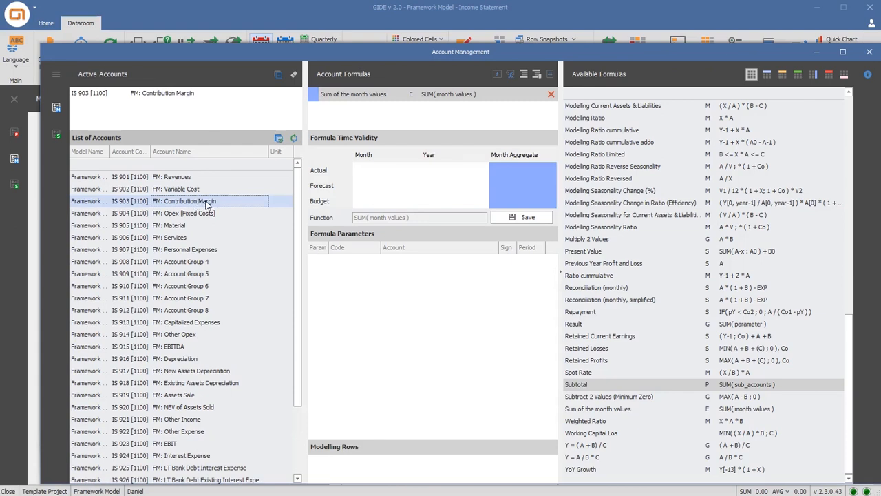
pyautogui.doubleClick(585, 325)
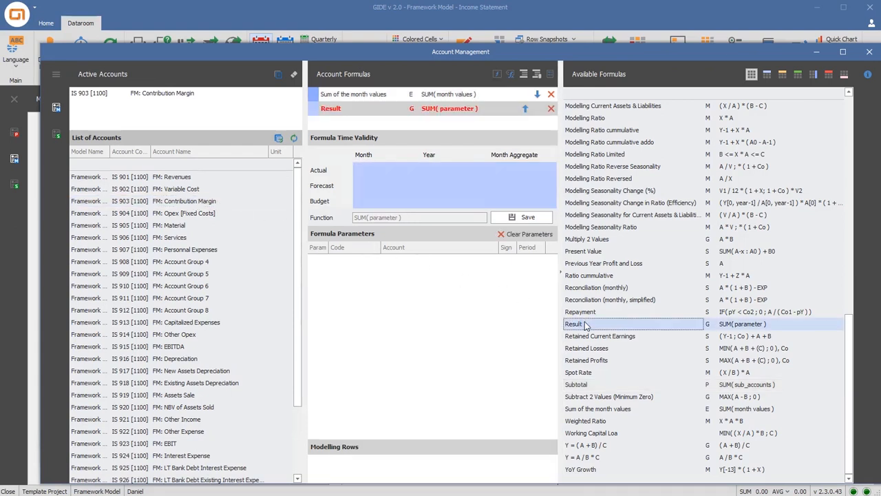
pyautogui.click(196, 178)
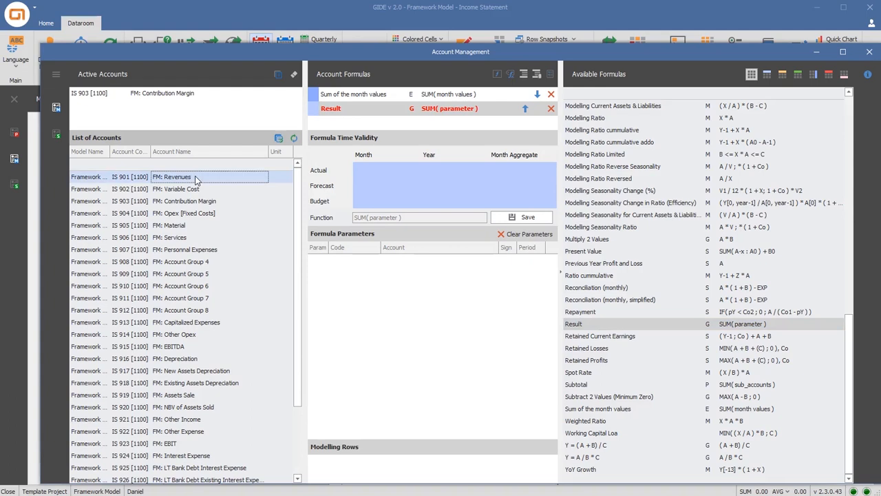
pyautogui.keyDown('shift'); pyautogui.click(191, 190); pyautogui.keyUp('shift')
pyautogui.moveTo(190, 190); pyautogui.dragTo(372, 292)
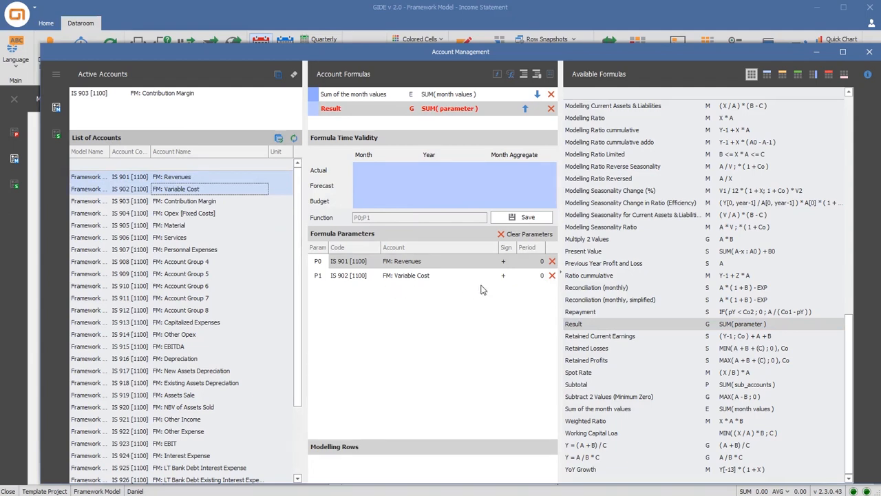
pyautogui.click(509, 277)
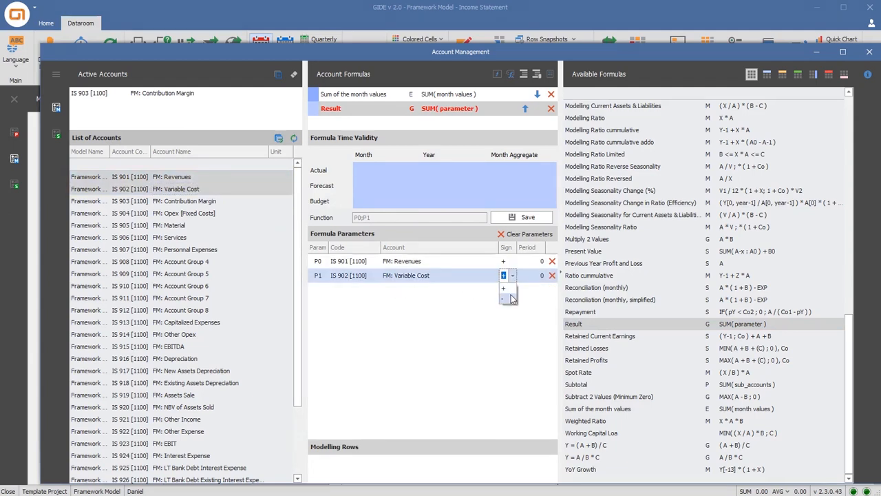
pyautogui.click(510, 298)
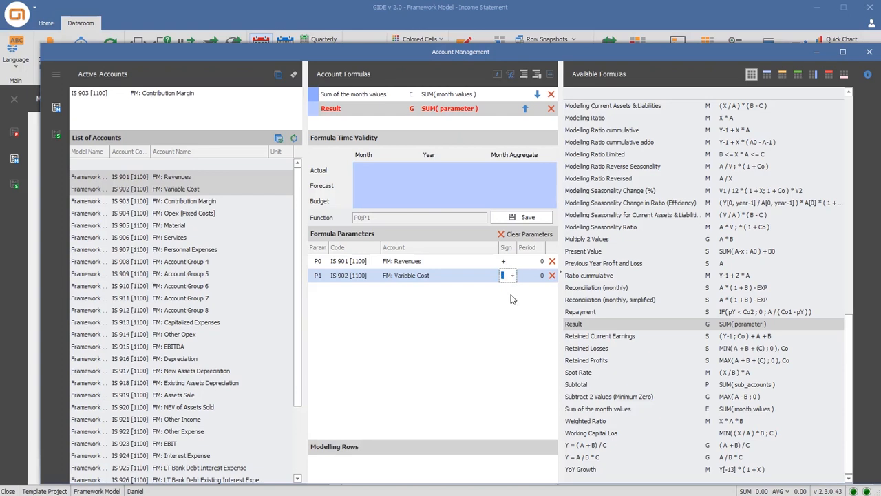
pyautogui.click(525, 220)
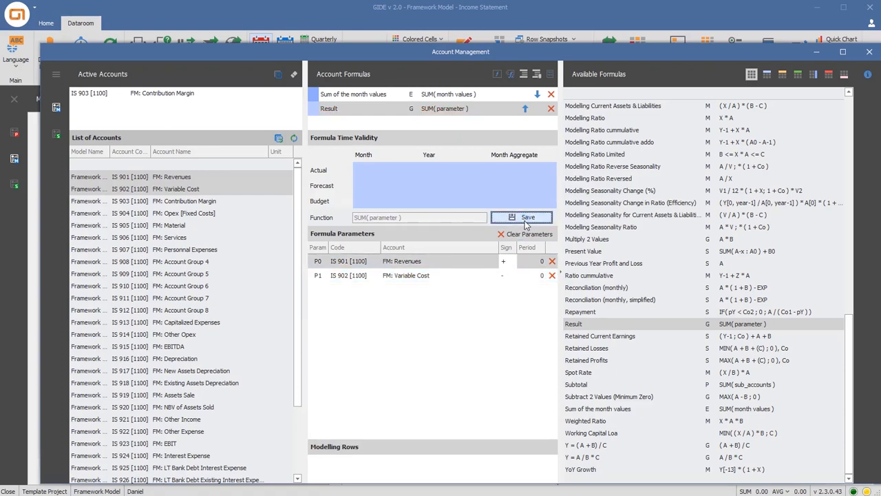
# Assign the Result formula to FM: EBITDA as IS 903 Contribution Margin minus IS 904 Opex [Fixed Costs], and save it
pyautogui.click(213, 346)
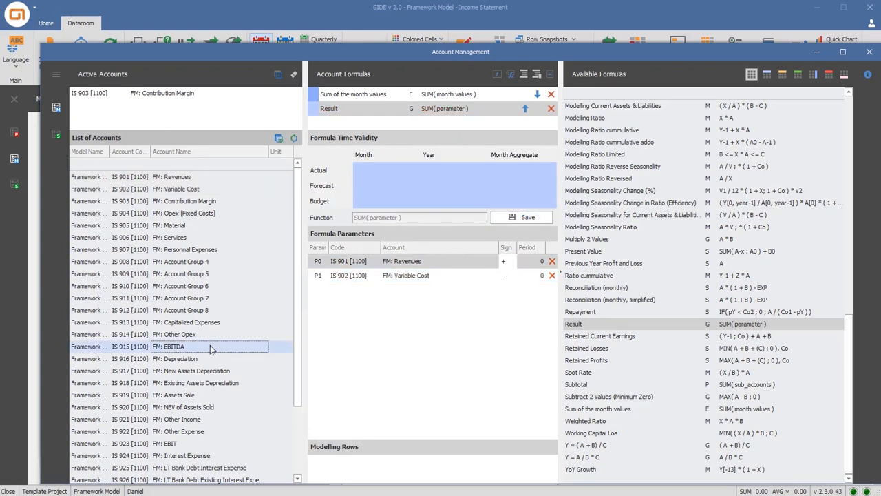
pyautogui.doubleClick(574, 324)
pyautogui.click(205, 202)
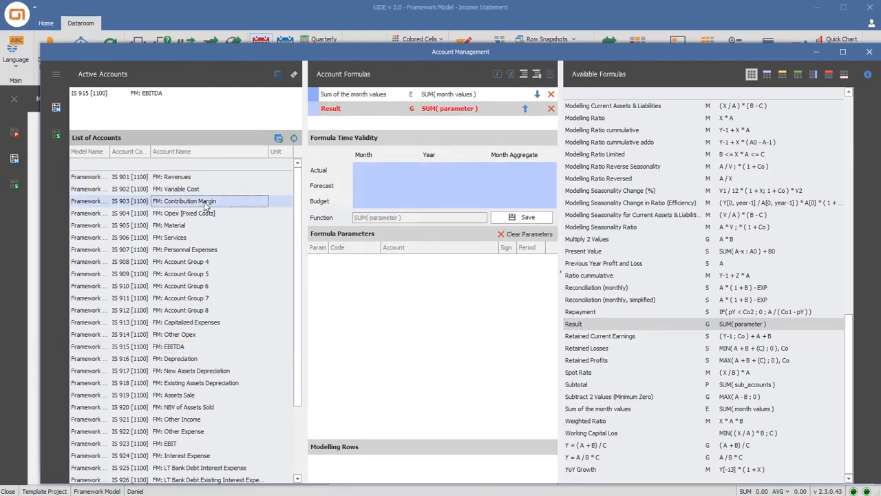
pyautogui.keyDown('ctrl'); pyautogui.click(200, 215); pyautogui.keyUp('ctrl')
pyautogui.moveTo(199, 215); pyautogui.dragTo(396, 296)
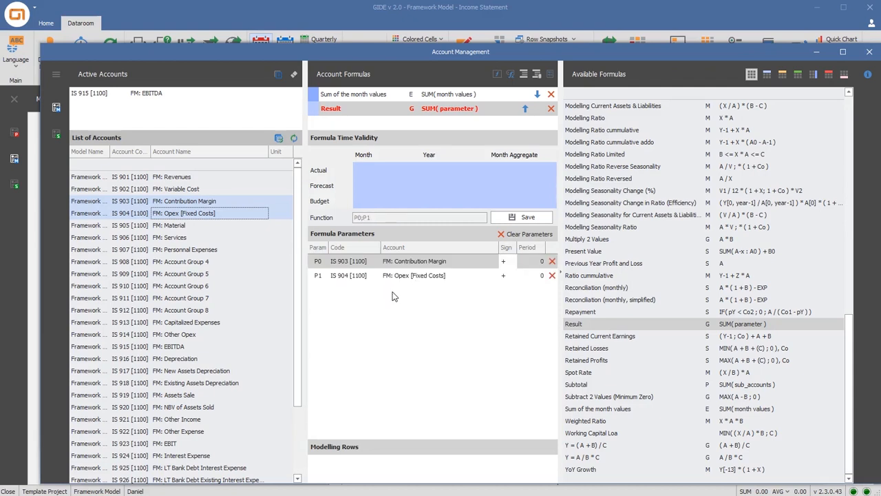
pyautogui.click(510, 298)
pyautogui.click(527, 218)
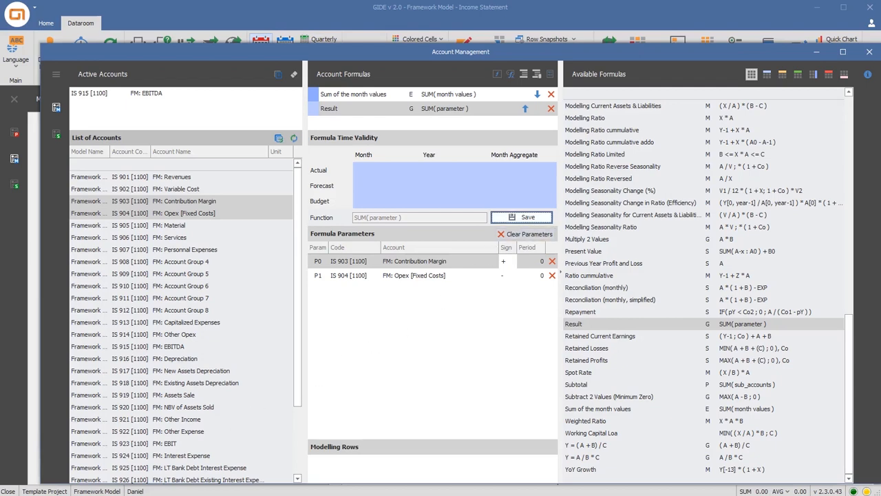
# Assign the Result formula to FM: EBIT with EBITDA, Depreciation, Assets Sale, NBV of Assets Sold, Other Income and Other Expense as parameters
pyautogui.click(185, 443)
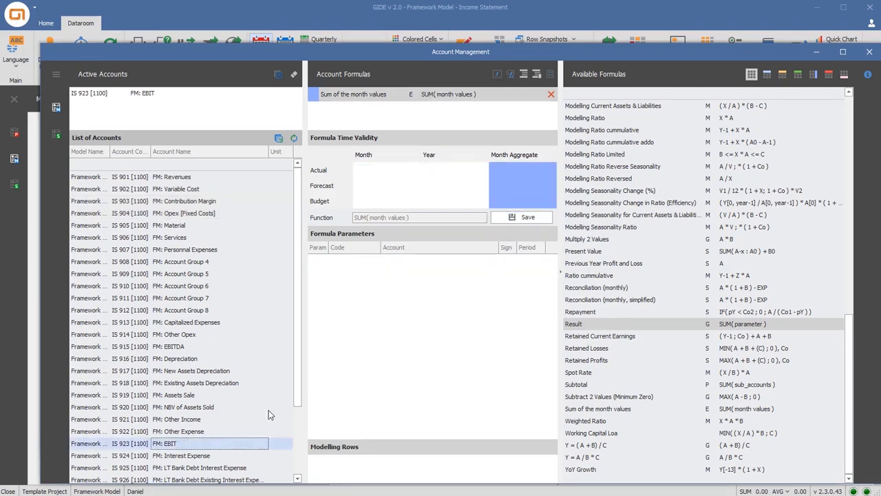
pyautogui.doubleClick(594, 326)
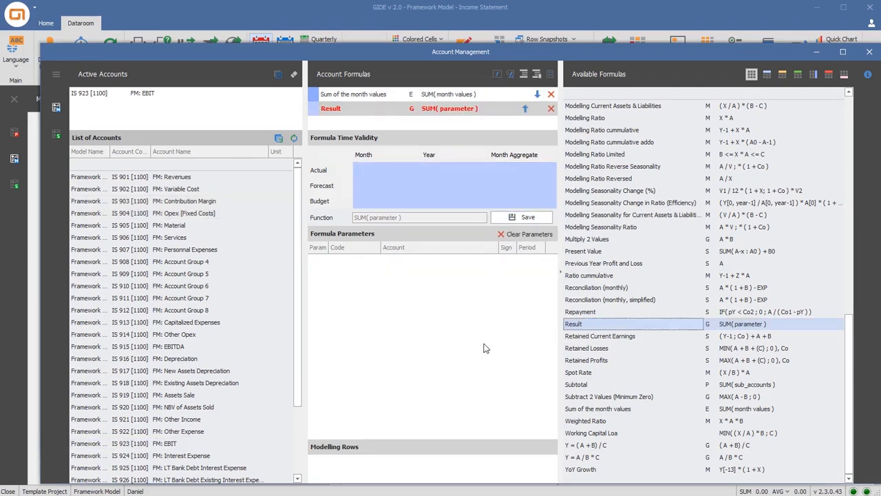
pyautogui.click(197, 351)
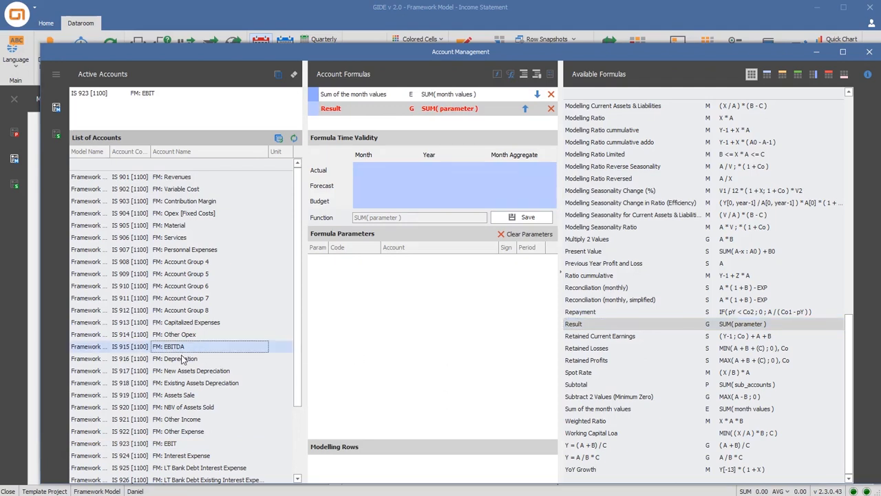
pyautogui.keyDown('ctrl'); pyautogui.click(184, 357); pyautogui.keyUp('ctrl')
pyautogui.keyDown('ctrl'); pyautogui.click(186, 396); pyautogui.keyUp('ctrl')
pyautogui.keyDown('ctrl'); pyautogui.click(185, 407); pyautogui.keyUp('ctrl')
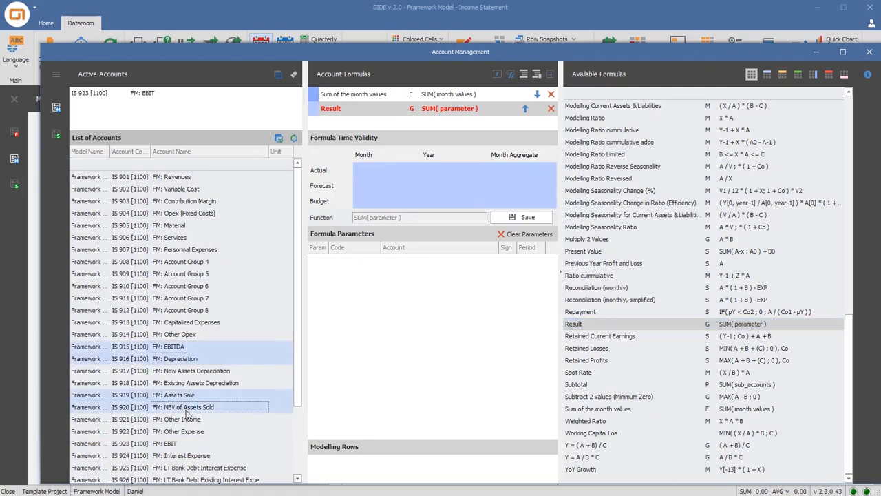
pyautogui.keyDown('ctrl'); pyautogui.click(186, 418); pyautogui.keyUp('ctrl')
pyautogui.keyDown('ctrl'); pyautogui.click(186, 431); pyautogui.keyUp('ctrl')
pyautogui.moveTo(189, 435); pyautogui.dragTo(366, 357)
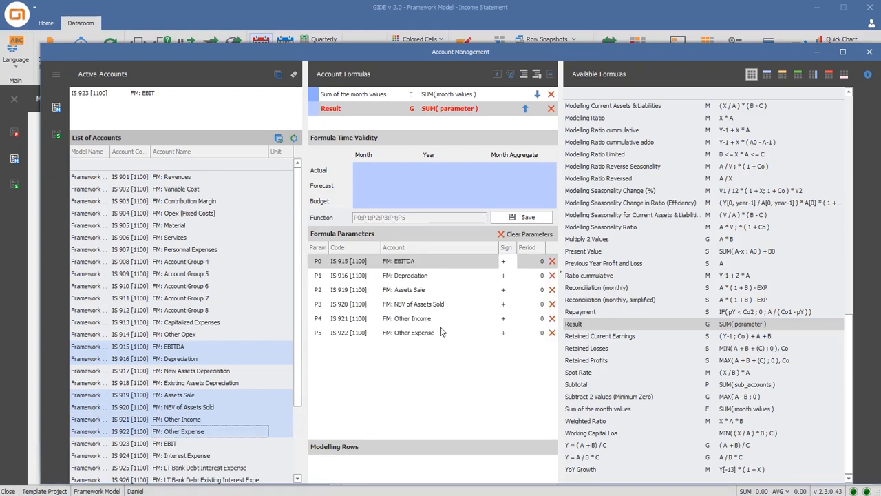
# Set the sign of Depreciation, NBV of Assets Sold and Other Expense to minus in the EBIT formula and save it
pyautogui.click(514, 275)
pyautogui.click(513, 298)
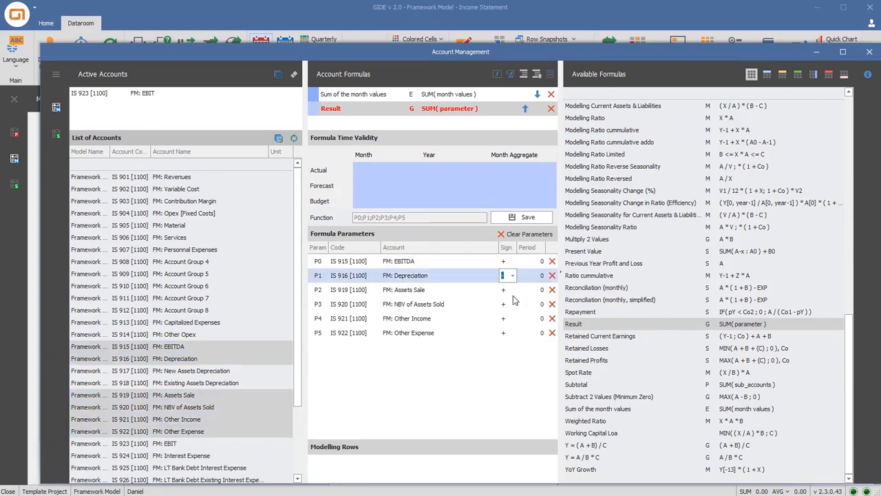
pyautogui.click(513, 304)
pyautogui.click(512, 326)
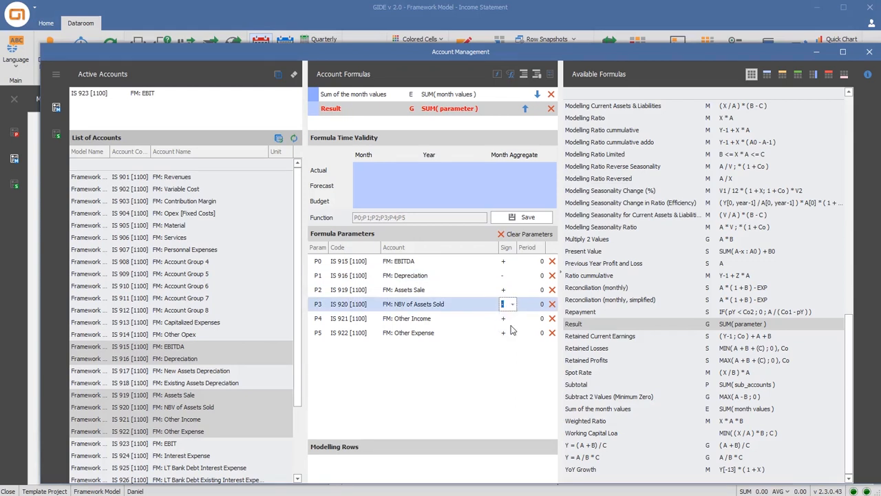
pyautogui.click(511, 334)
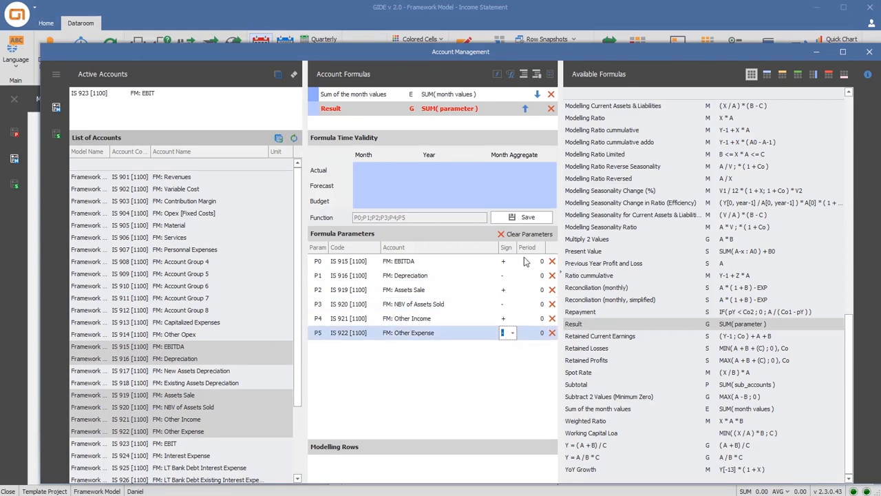
pyautogui.click(530, 218)
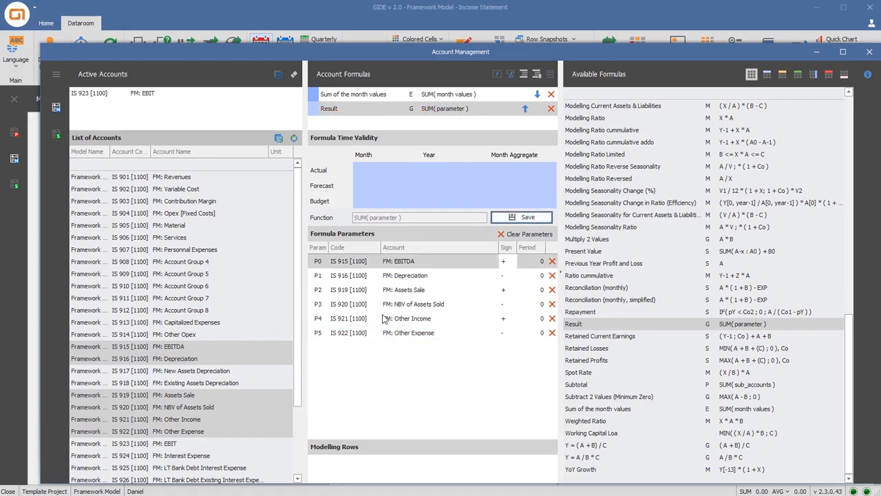
pyautogui.scroll(-2, 262, 384)
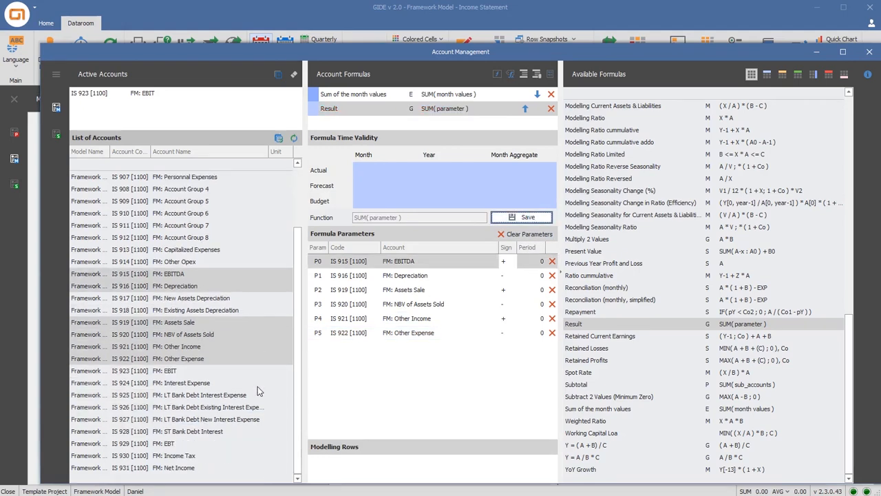
# Assign the Result formula to FM: EBT as IS 923 EBIT minus IS 924 Interest Expense, and save it
pyautogui.click(198, 444)
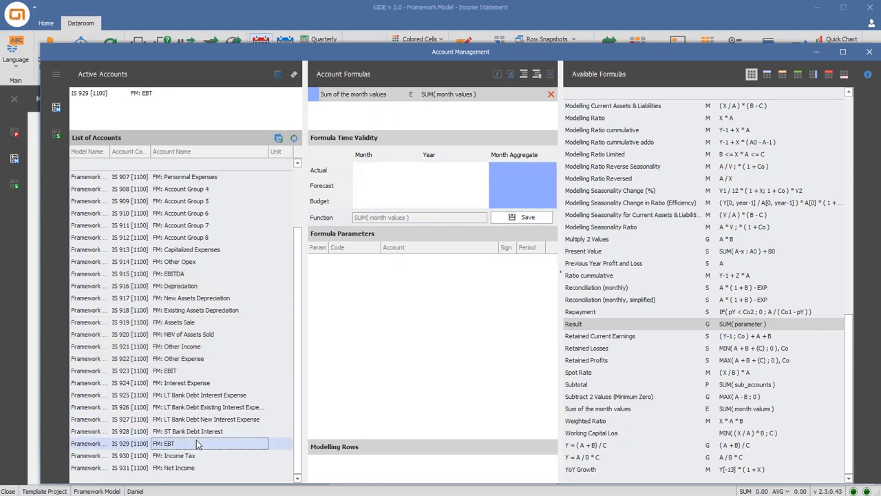
pyautogui.doubleClick(575, 326)
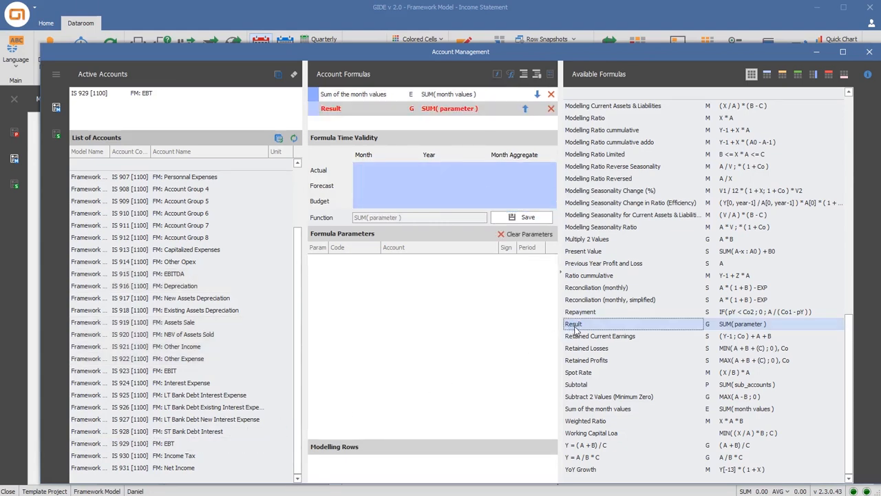
pyautogui.click(173, 371)
pyautogui.keyDown('shift'); pyautogui.click(177, 383); pyautogui.keyUp('shift')
pyautogui.moveTo(177, 383); pyautogui.dragTo(370, 342)
pyautogui.click(506, 275)
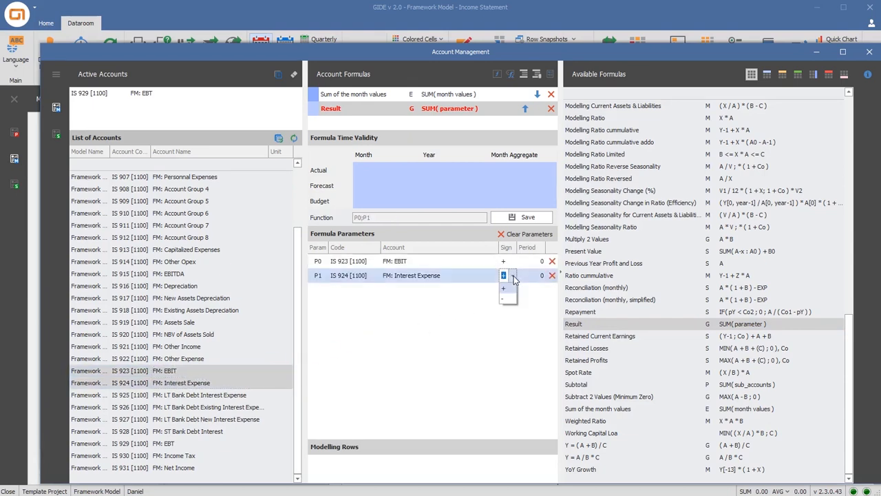
pyautogui.write('-')
pyautogui.click(523, 217)
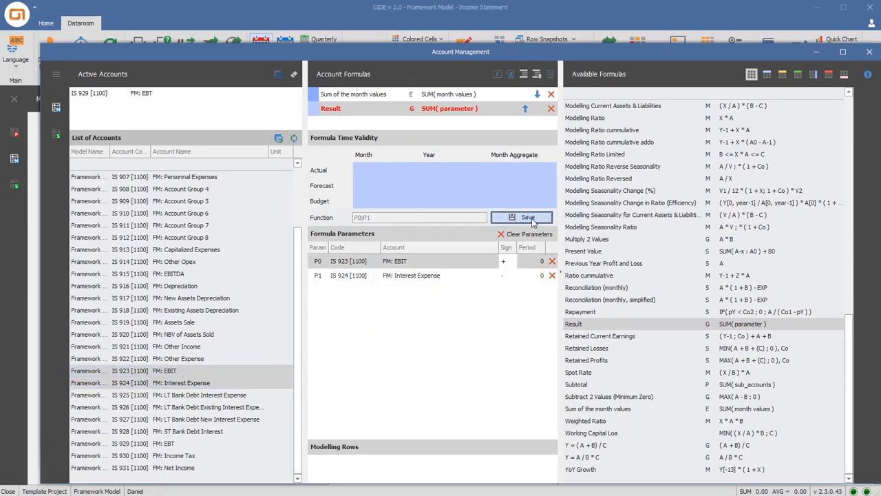
# Assign the Result formula to FM: Net Income as IS 929 EBT minus IS 930 Income Tax, save it and close Account Management
pyautogui.click(194, 467)
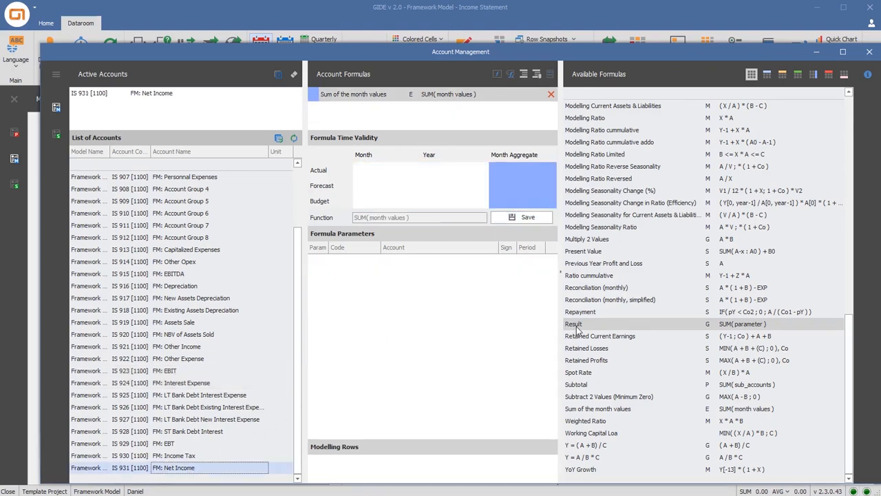
pyautogui.doubleClick(575, 325)
pyautogui.click(185, 442)
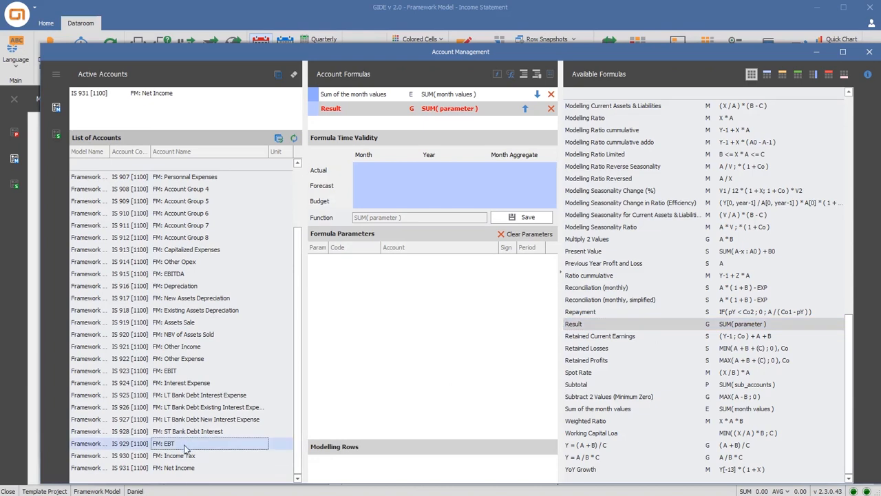
pyautogui.keyDown('shift'); pyautogui.click(180, 458); pyautogui.keyUp('shift')
pyautogui.moveTo(212, 441); pyautogui.dragTo(366, 328)
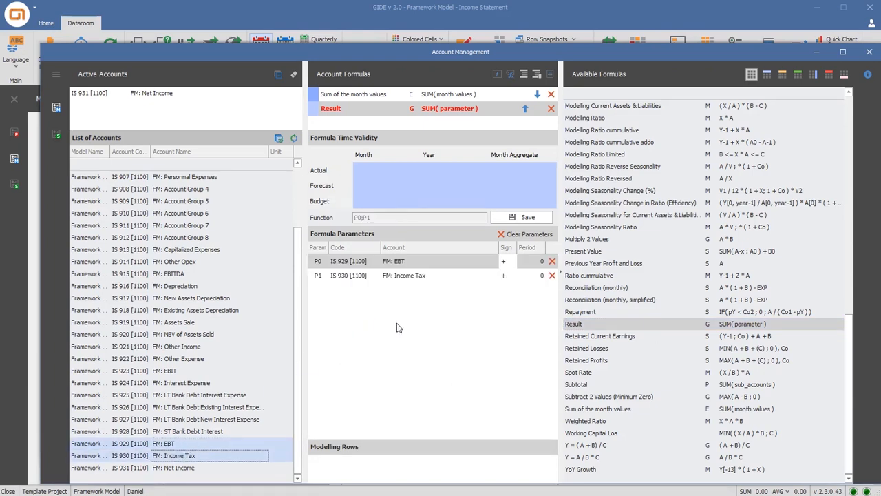
pyautogui.click(512, 277)
pyautogui.click(503, 298)
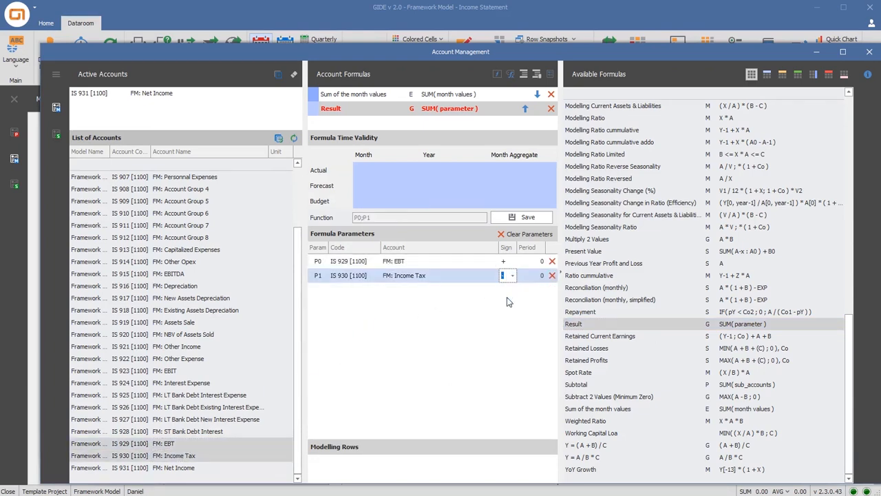
pyautogui.click(528, 221)
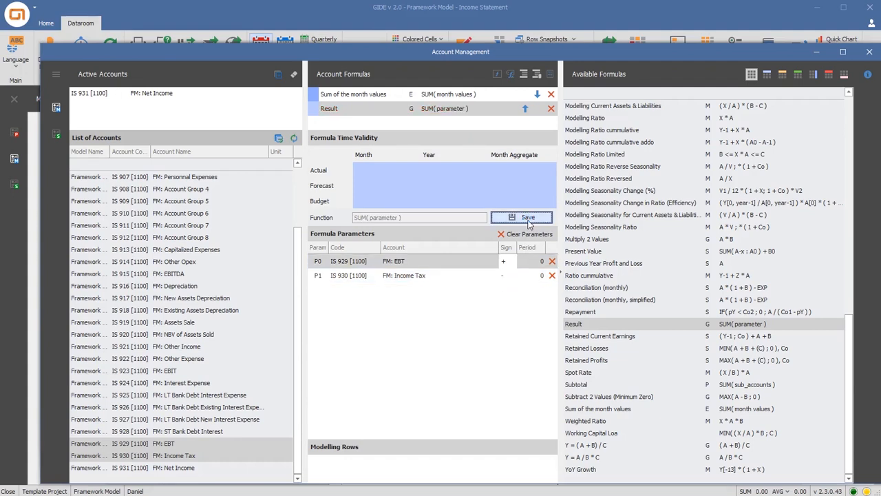
pyautogui.click(869, 53)
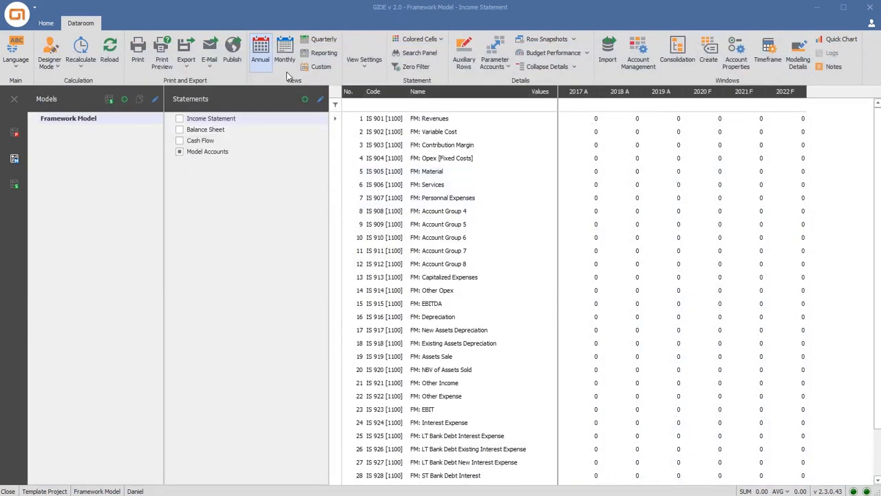
# Show the Income Statement in the annual view with its cells colored by the Cell-type view
pyautogui.click(267, 66)
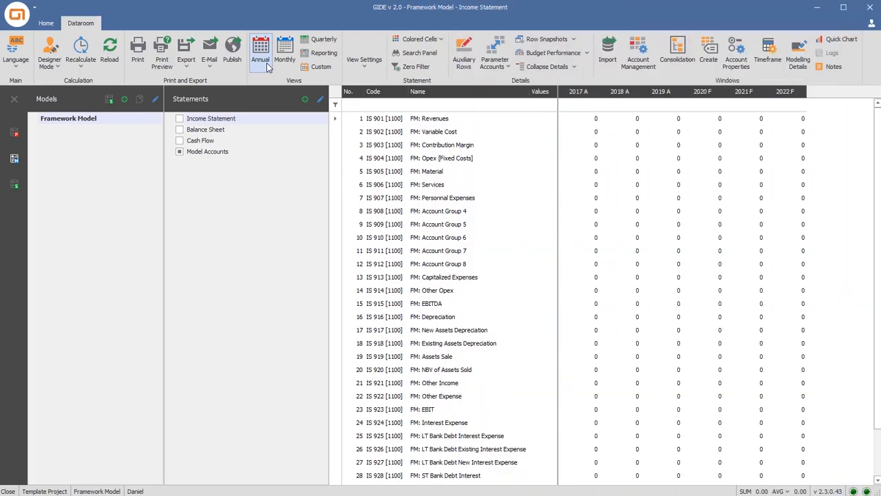
pyautogui.click(438, 40)
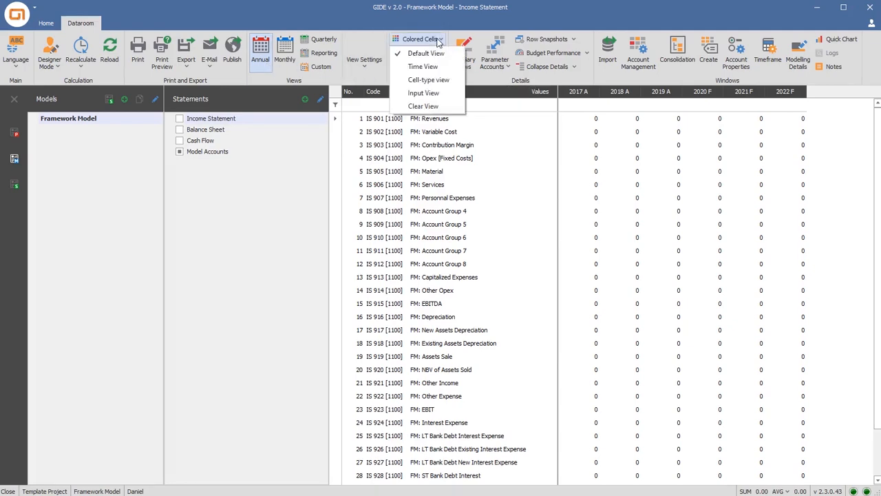
pyautogui.click(431, 80)
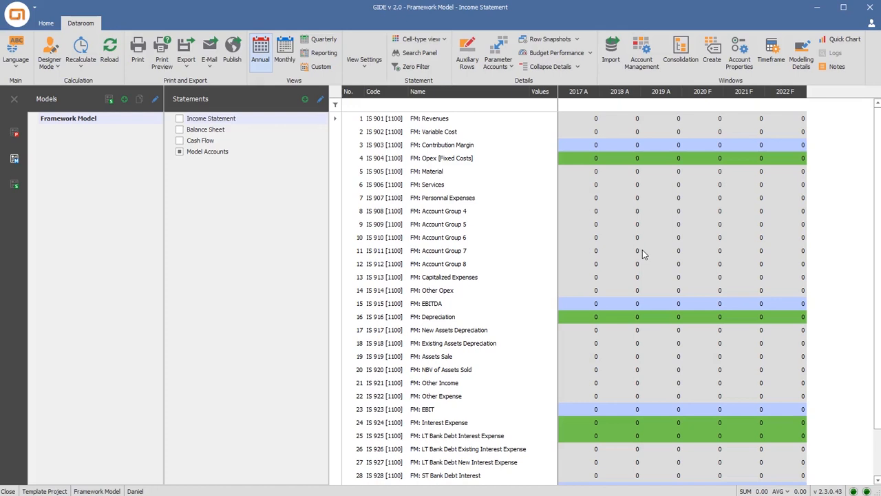
# Enter 2017 test values of 200 for FM: Revenues and 100 for FM: Variable Cost
pyautogui.click(588, 122)
pyautogui.write('200.')
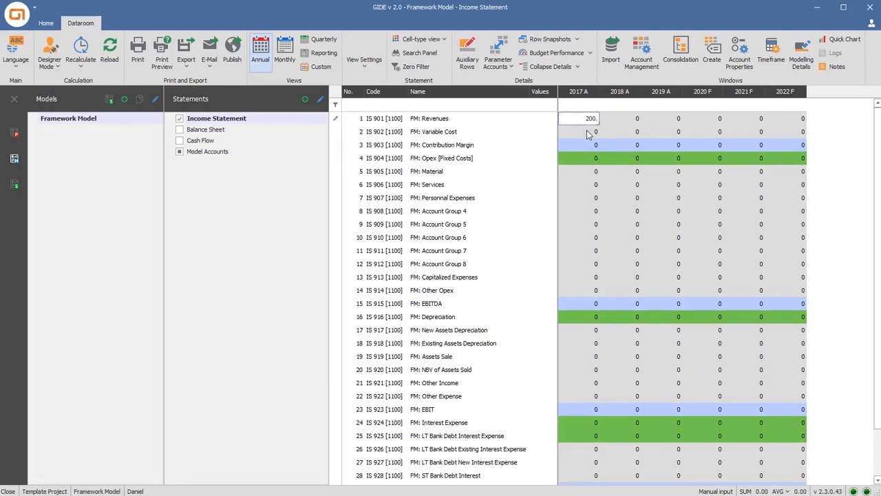
pyautogui.click(589, 134)
pyautogui.write('100.')
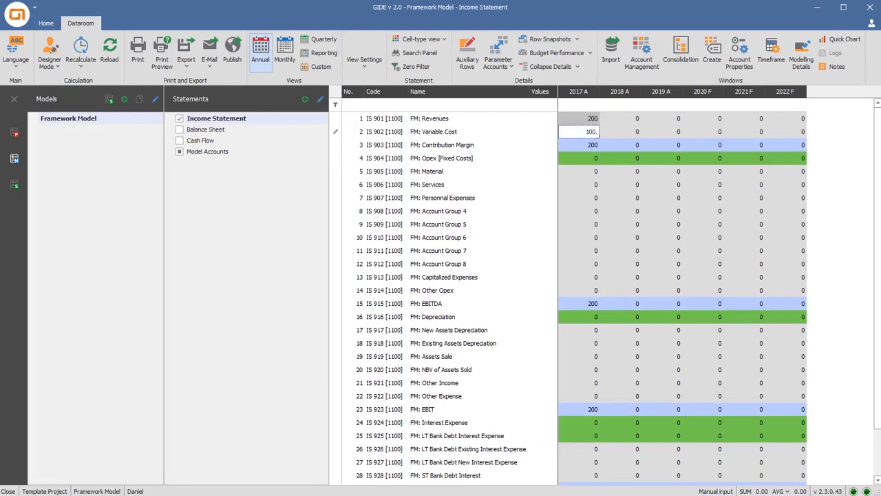
# Enter 2017 test values of 25 for FM: Material and 50 for FM: Account Group 4
pyautogui.click(583, 172)
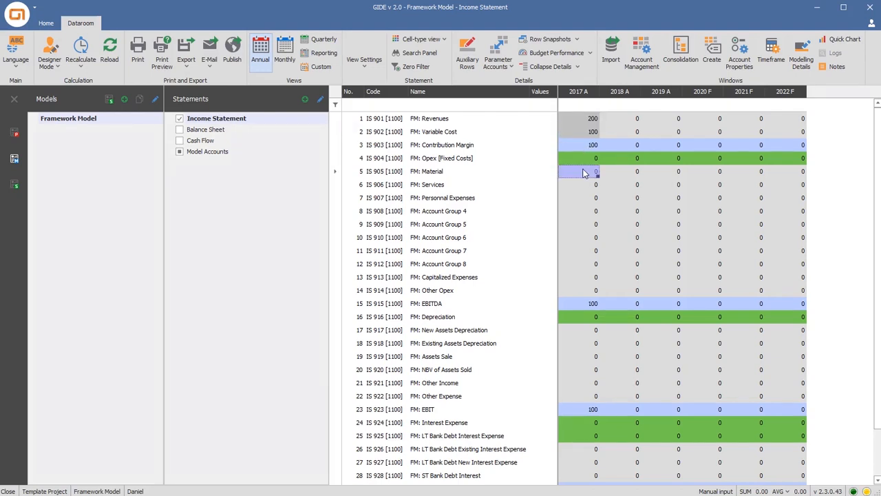
pyautogui.write('25.')
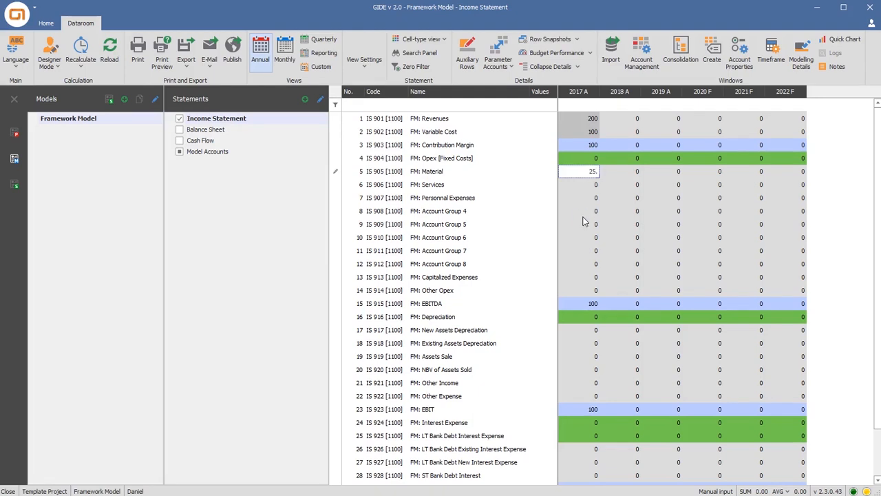
pyautogui.click(583, 216)
pyautogui.write('50.')
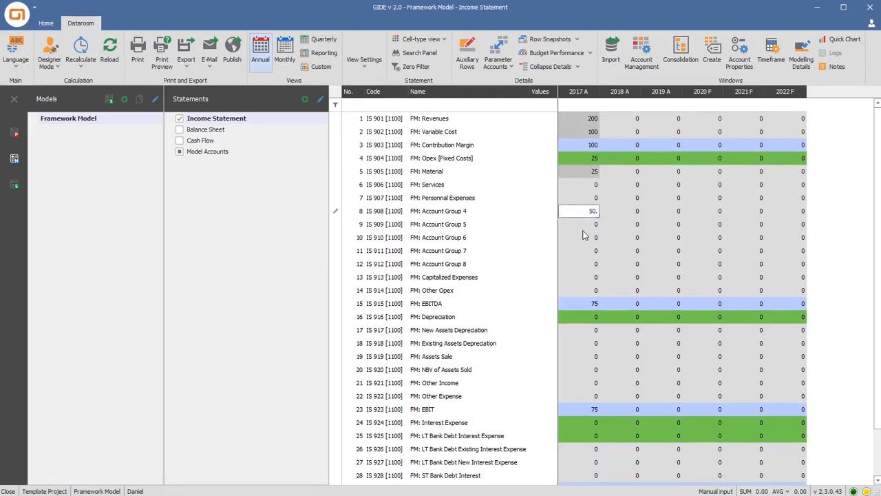
# Enter a 2017 test value of 5 for FM: Existing Assets Depreciation
pyautogui.click(580, 338)
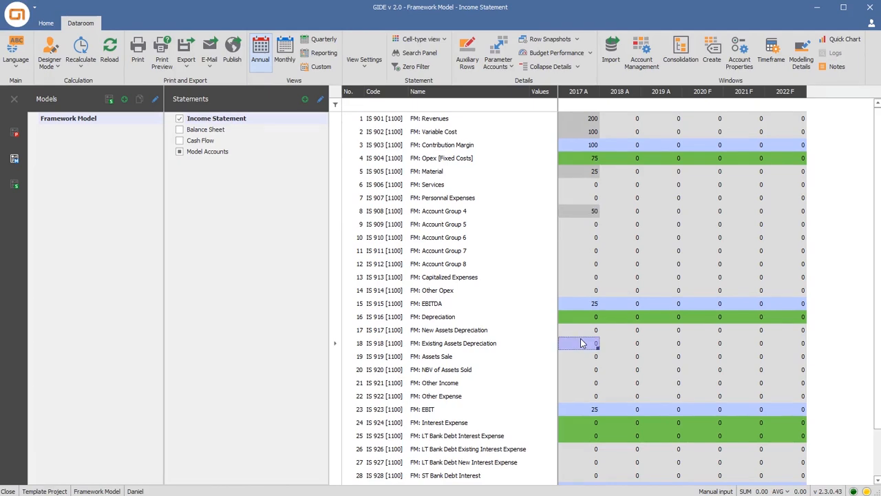
pyautogui.write('5.')
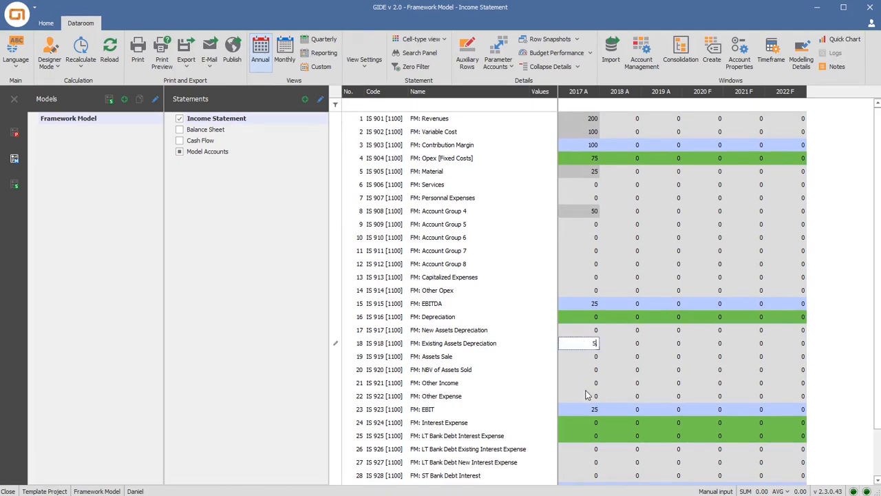
pyautogui.click(585, 423)
pyautogui.scroll(-1, 586, 423)
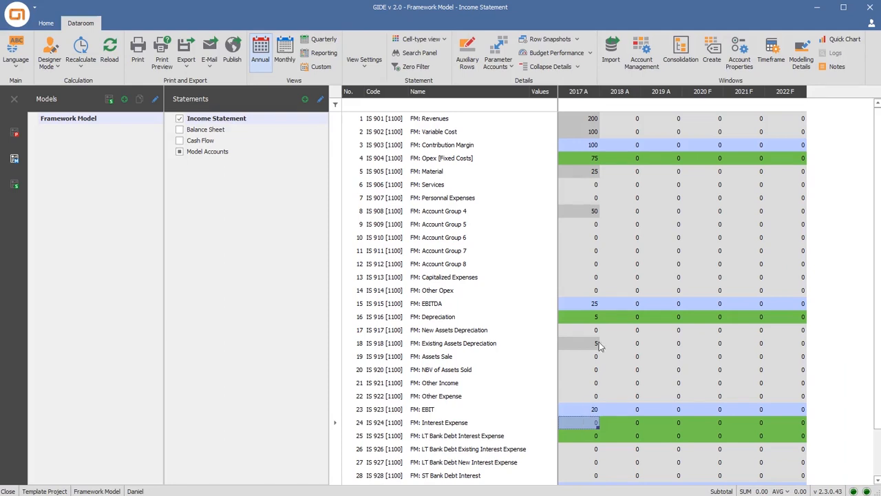
# Open Account Management and review the Result formula of FM: Contribution Margin, including the sign of its Variable Cost parameter
pyautogui.click(641, 61)
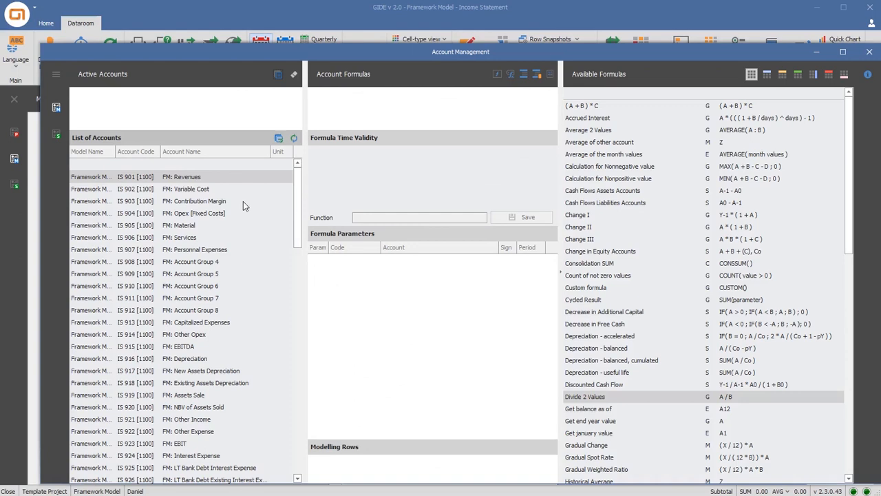
pyautogui.click(243, 201)
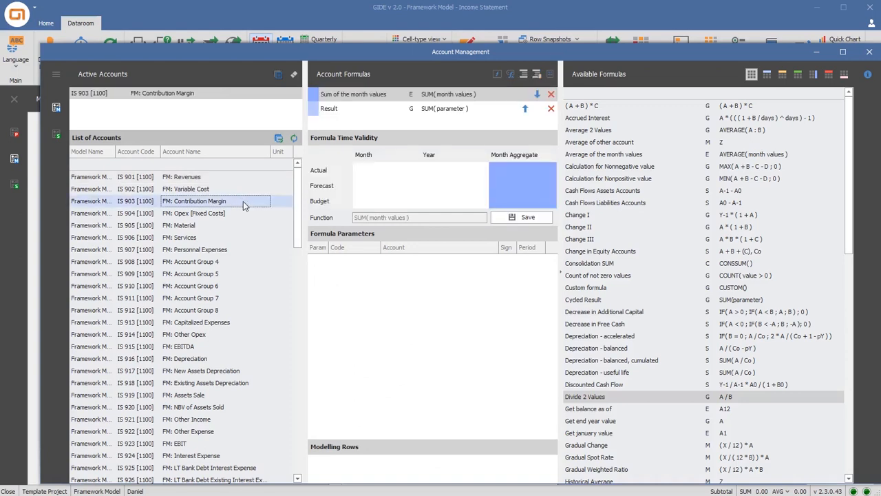
pyautogui.click(359, 111)
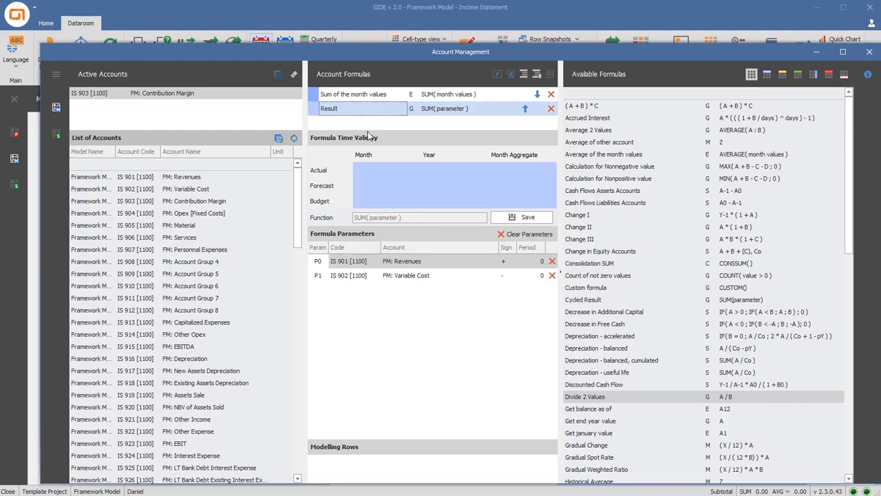
pyautogui.click(509, 276)
pyautogui.click(512, 275)
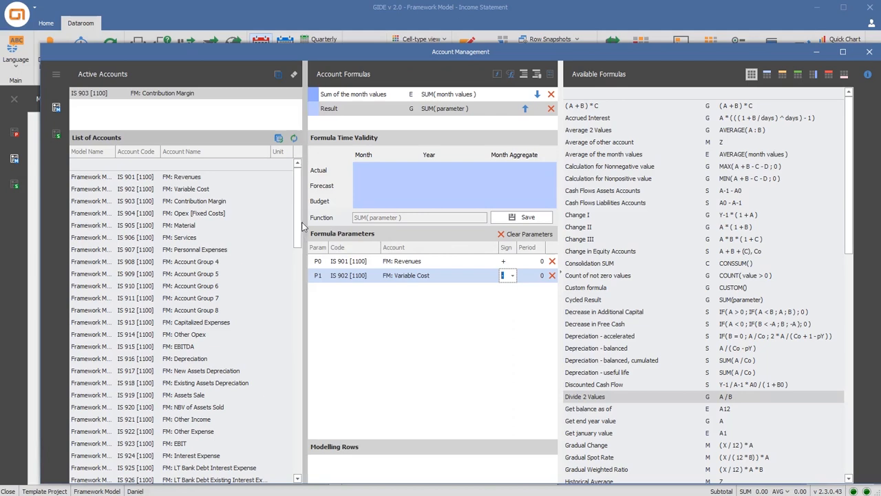
# Enable multiple active accounts and make all balance sheet accounts from BS 901 Total Assets to BS 932 Working Capital active
pyautogui.moveTo(298, 221); pyautogui.dragTo(289, 300)
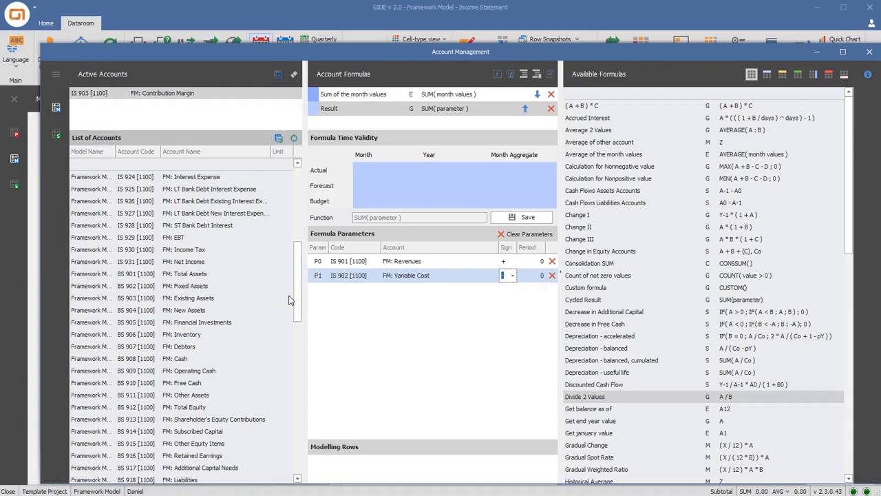
pyautogui.click(196, 274)
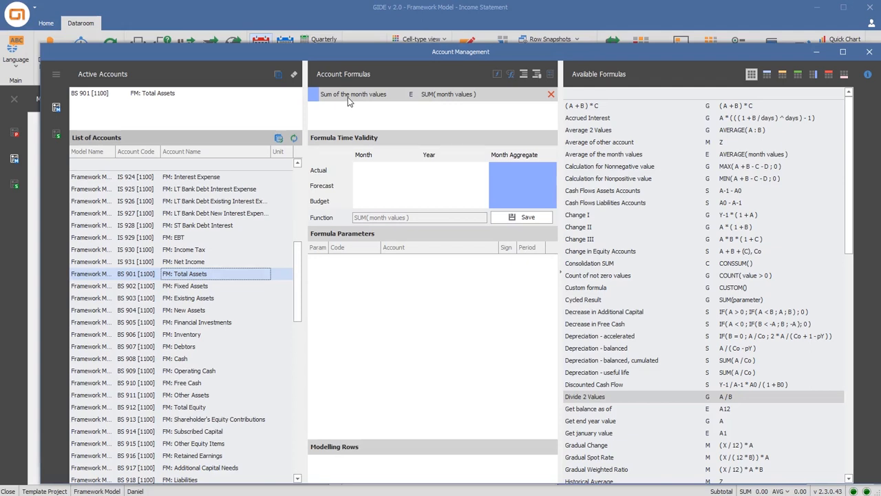
pyautogui.click(277, 74)
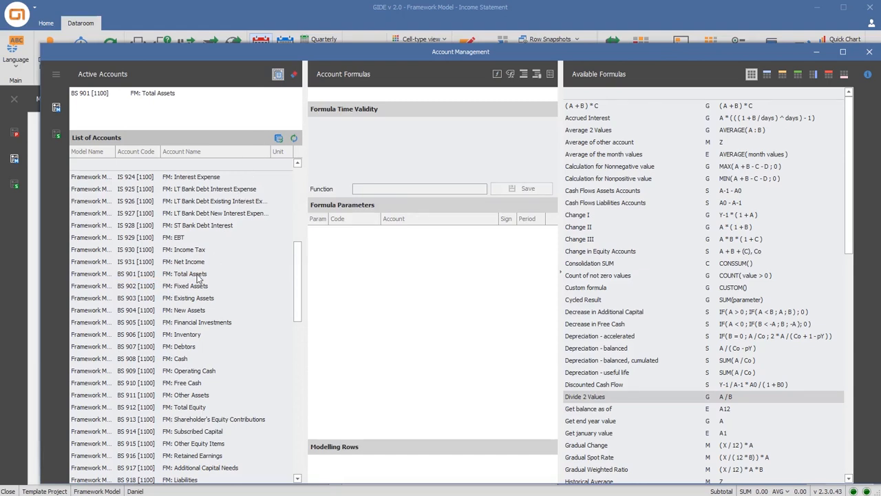
pyautogui.scroll(-7, 198, 278)
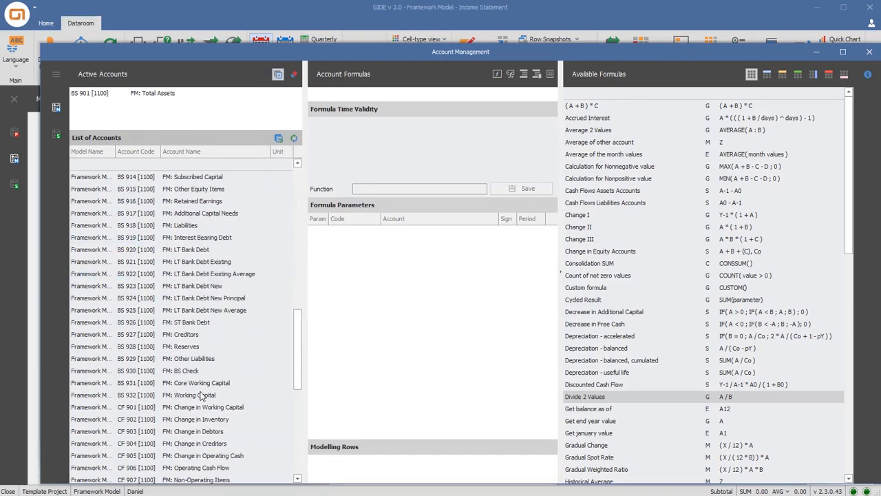
pyautogui.keyDown('shift'); pyautogui.click(200, 395); pyautogui.keyUp('shift')
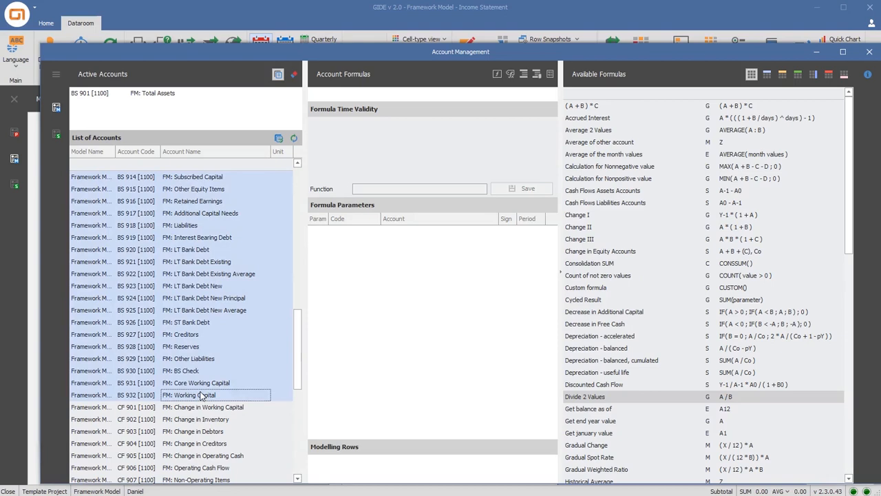
pyautogui.moveTo(203, 375); pyautogui.dragTo(215, 127)
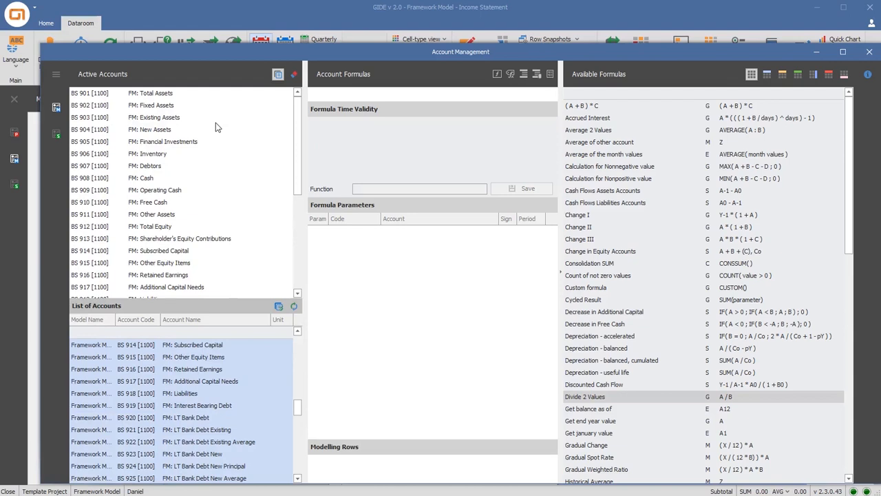
# Assign the Get balance as of formula to the active balance sheet accounts, save it and turn off multiple account selection
pyautogui.click(589, 410)
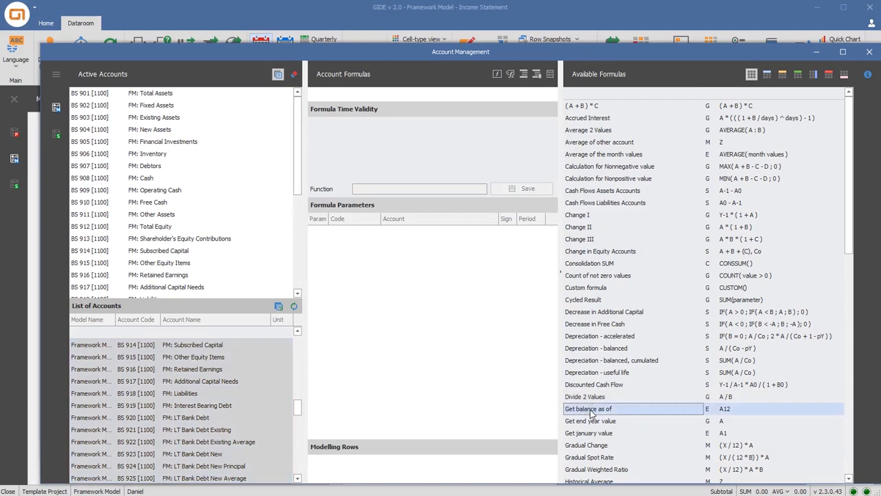
pyautogui.moveTo(590, 411); pyautogui.dragTo(444, 102)
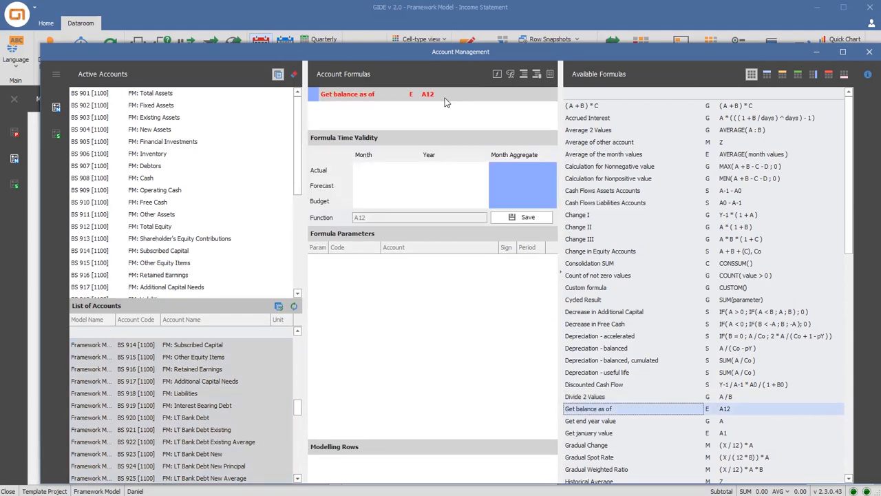
pyautogui.click(522, 219)
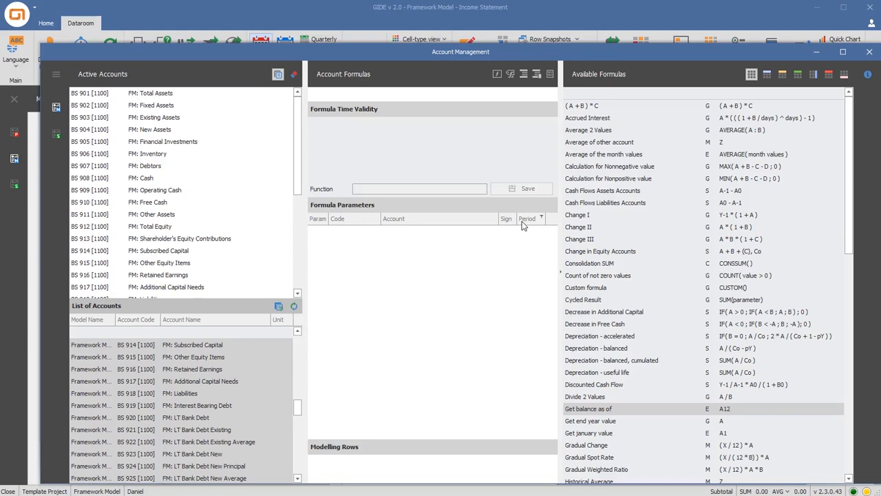
pyautogui.click(278, 76)
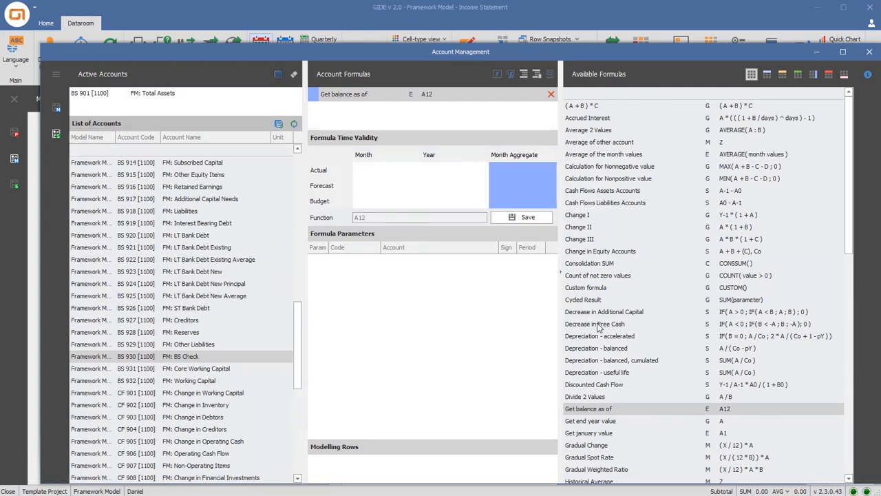
# Give FM: Total Assets a saved Subtotal formula of Fixed Assets, Financial Investments, Inventory, Debtors, Cash and Other Assets
pyautogui.scroll(-2, 600, 328)
pyautogui.scroll(-10, 600, 328)
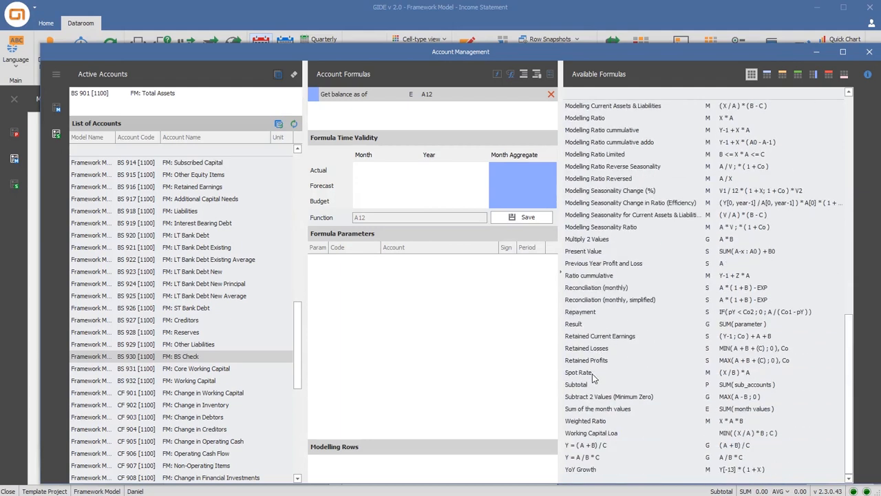
pyautogui.doubleClick(591, 386)
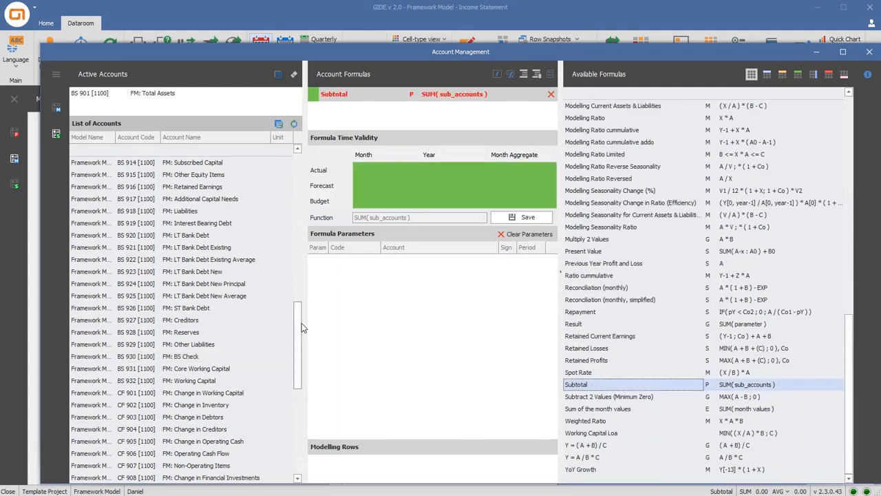
pyautogui.moveTo(300, 326); pyautogui.dragTo(291, 272)
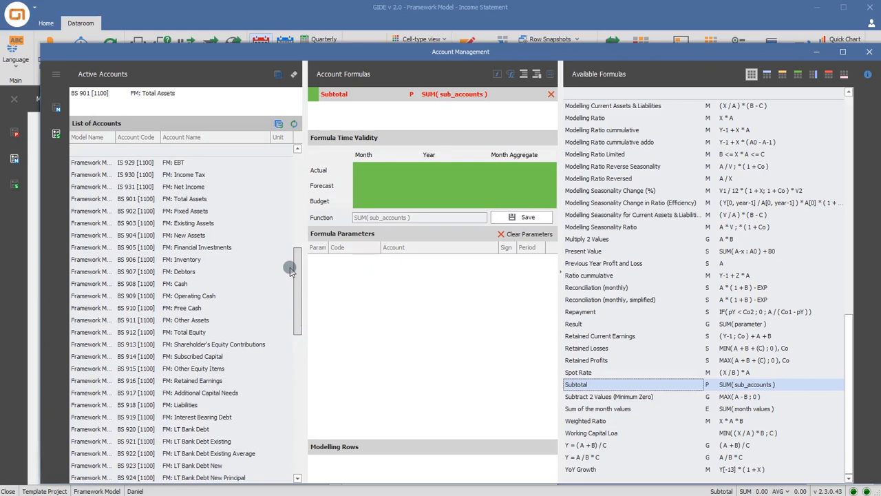
pyautogui.click(194, 212)
pyautogui.keyDown('ctrl'); pyautogui.click(195, 249); pyautogui.keyUp('ctrl')
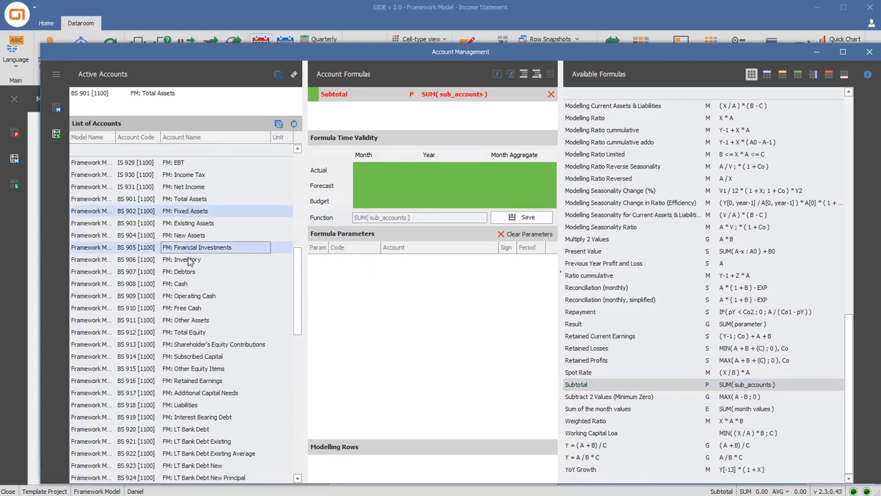
pyautogui.keyDown('ctrl'); pyautogui.click(190, 261); pyautogui.keyUp('ctrl')
pyautogui.keyDown('ctrl'); pyautogui.click(188, 272); pyautogui.keyUp('ctrl')
pyautogui.keyDown('ctrl'); pyautogui.click(184, 284); pyautogui.keyUp('ctrl')
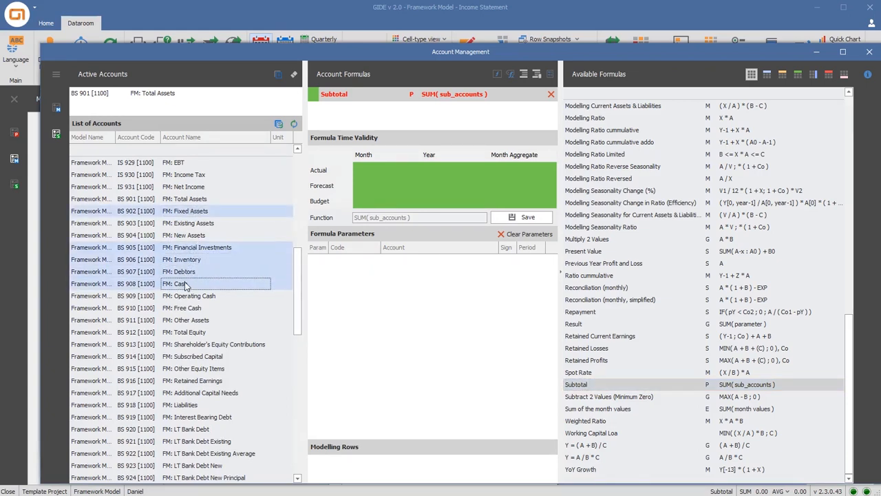
pyautogui.keyDown('ctrl'); pyautogui.click(192, 321); pyautogui.keyUp('ctrl')
pyautogui.moveTo(192, 322); pyautogui.dragTo(397, 319)
pyautogui.click(519, 219)
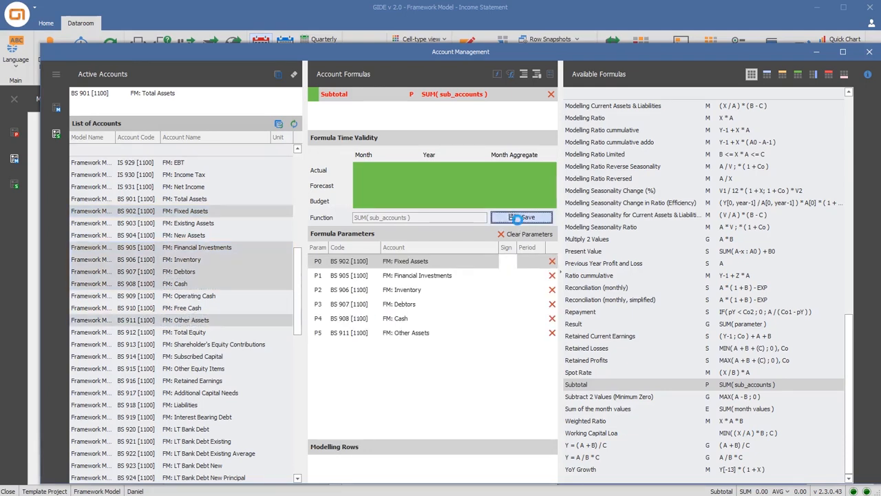
# Assign the Subtotal formula to FM: Fixed Assets with Existing Assets and New Assets as parameters, and save it
pyautogui.click(216, 211)
pyautogui.doubleClick(596, 383)
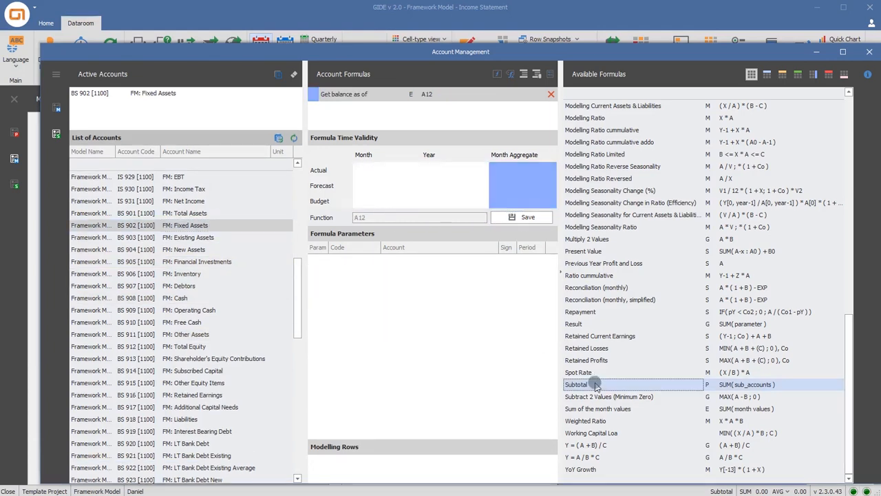
pyautogui.moveTo(182, 241); pyautogui.dragTo(406, 289)
pyautogui.click(520, 219)
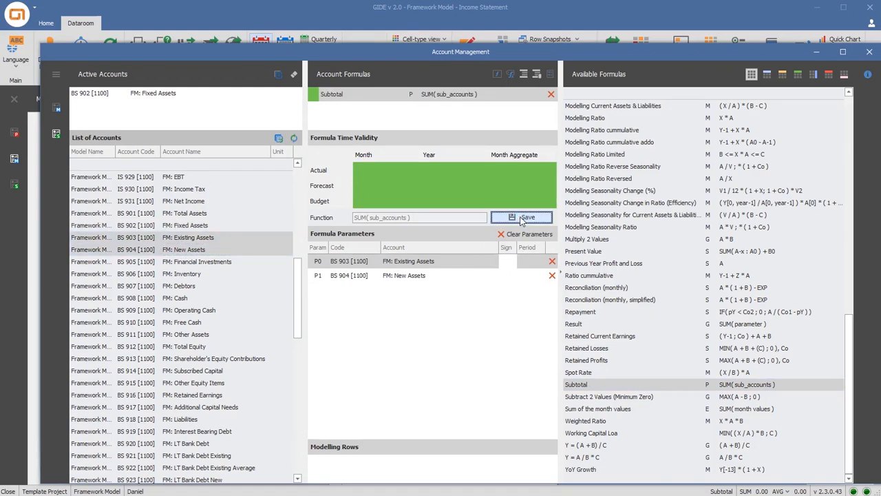
# Assign the Subtotal formula to FM: Cash with Operating Cash and Free Cash as parameters, and save it
pyautogui.click(201, 298)
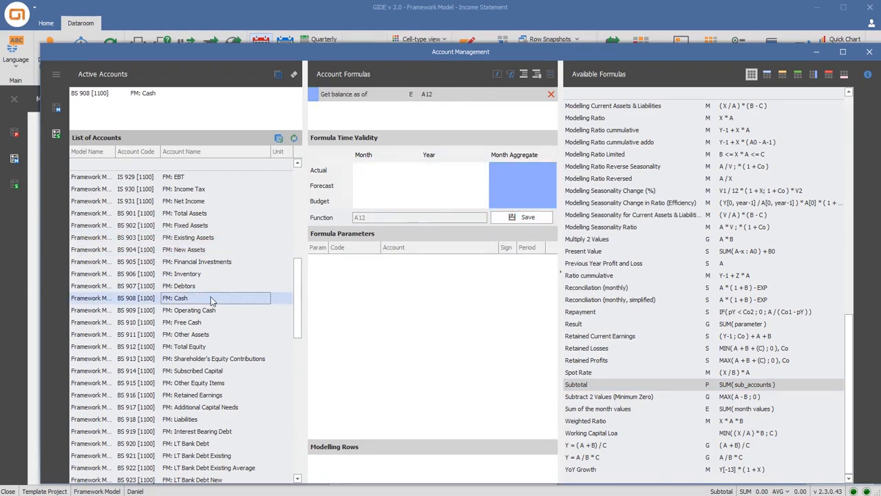
pyautogui.doubleClick(578, 385)
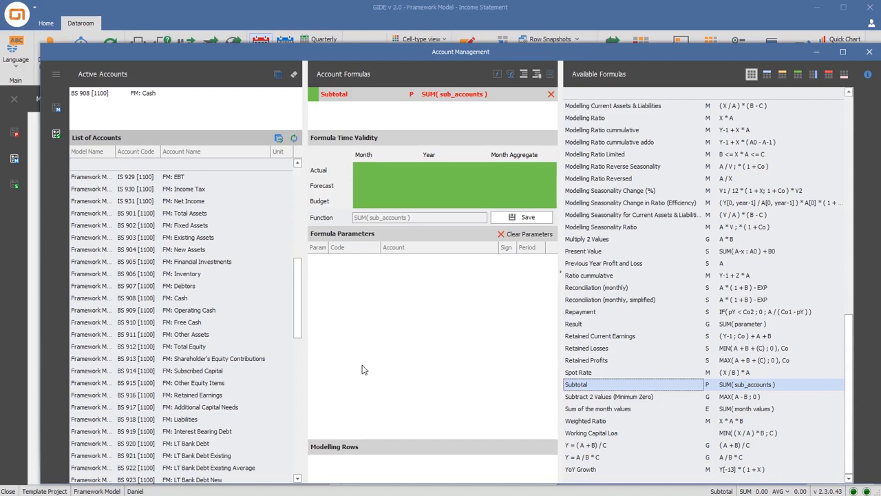
pyautogui.moveTo(200, 311); pyautogui.dragTo(360, 303)
pyautogui.click(513, 218)
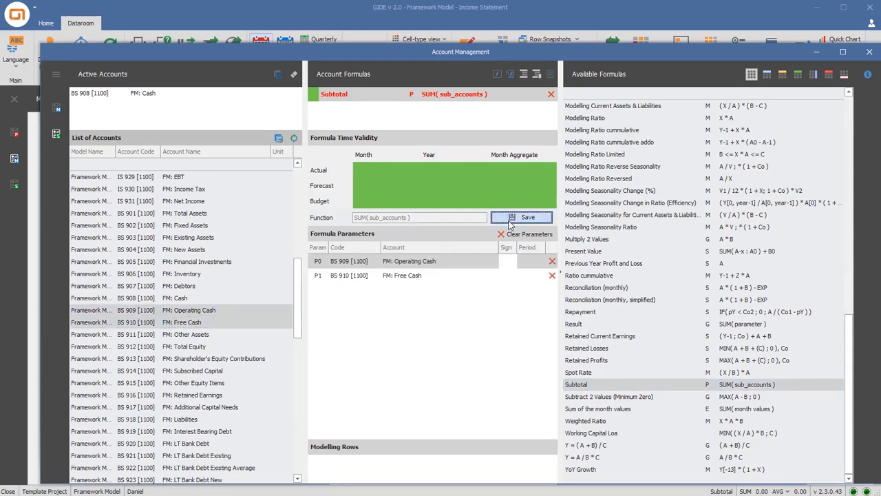
# Give FM: Total Equity a saved Subtotal formula of Shareholder's Equity Contributions, Retained Earnings and Additional Capital Needs
pyautogui.click(210, 349)
pyautogui.click(581, 388)
pyautogui.doubleClick(582, 389)
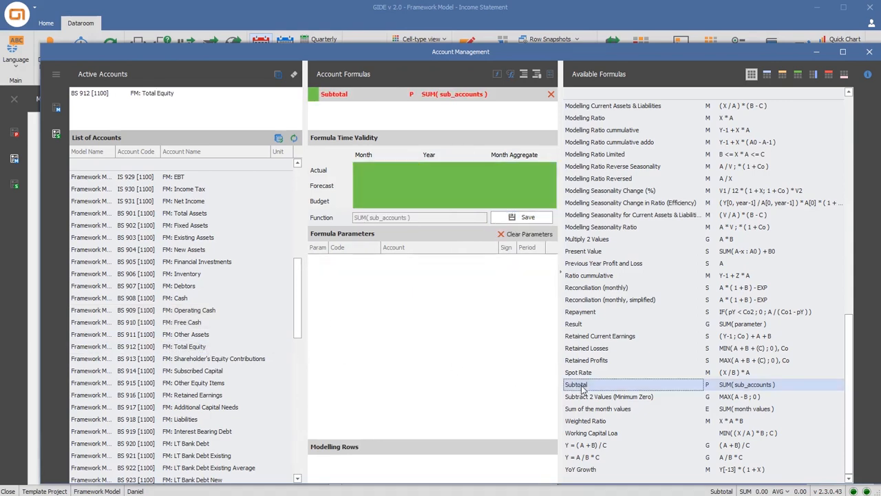
pyautogui.click(232, 363)
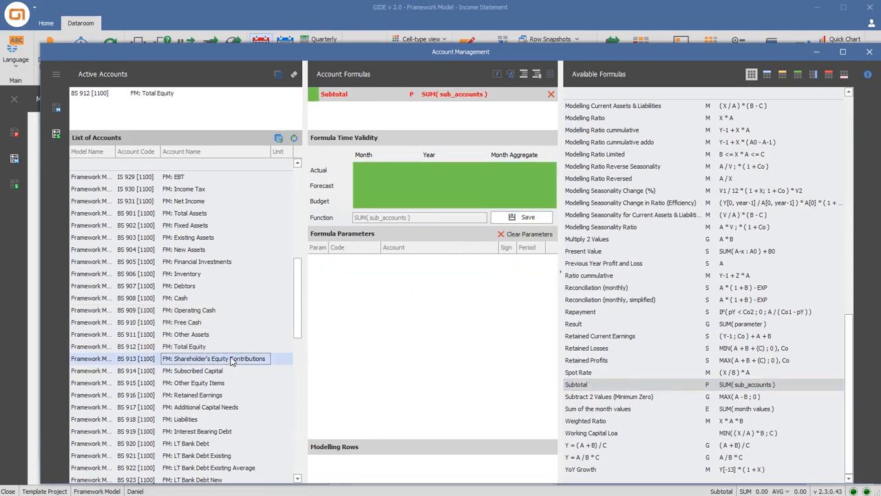
pyautogui.keyDown('ctrl'); pyautogui.click(218, 396); pyautogui.keyUp('ctrl')
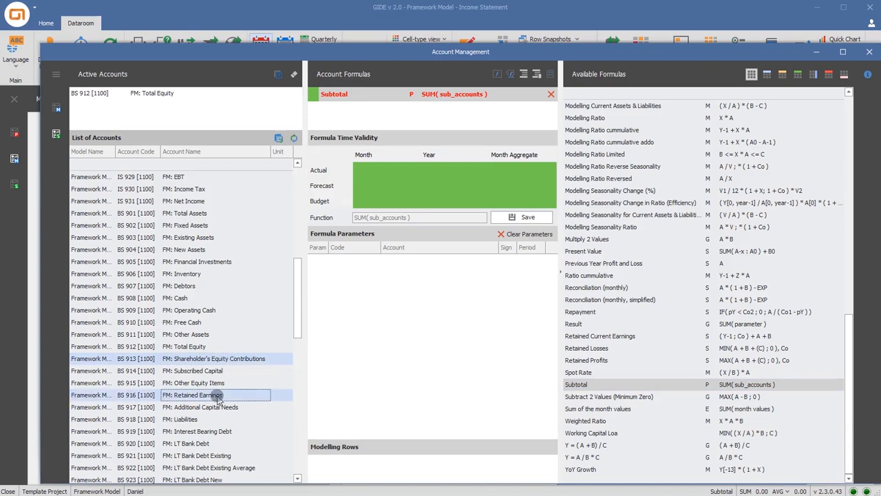
pyautogui.keyDown('ctrl'); pyautogui.click(213, 407); pyautogui.keyUp('ctrl')
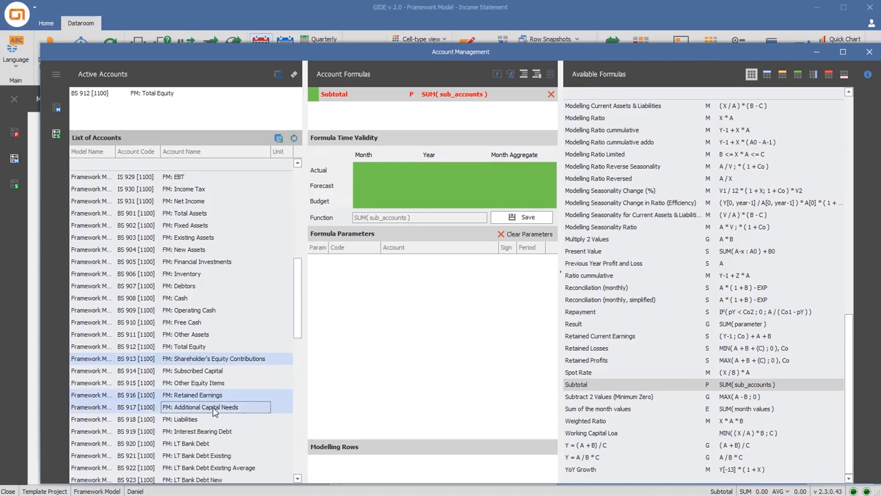
pyautogui.moveTo(363, 348); pyautogui.dragTo(364, 347)
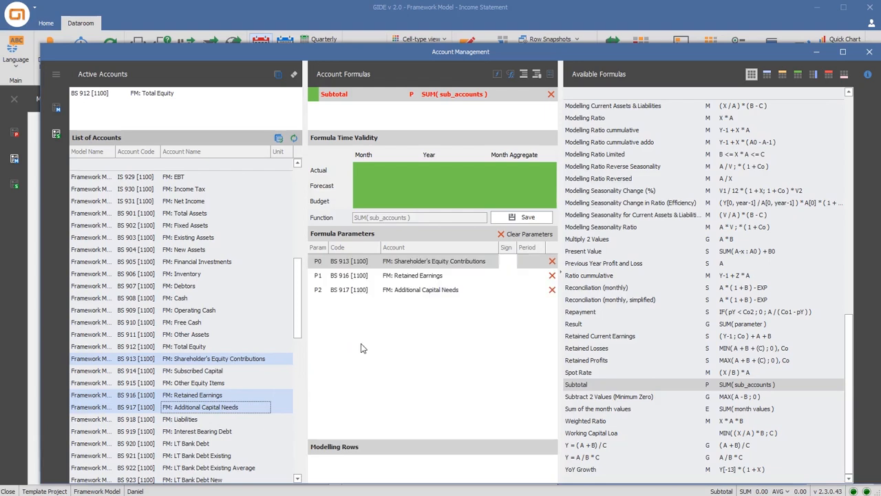
pyautogui.click(524, 217)
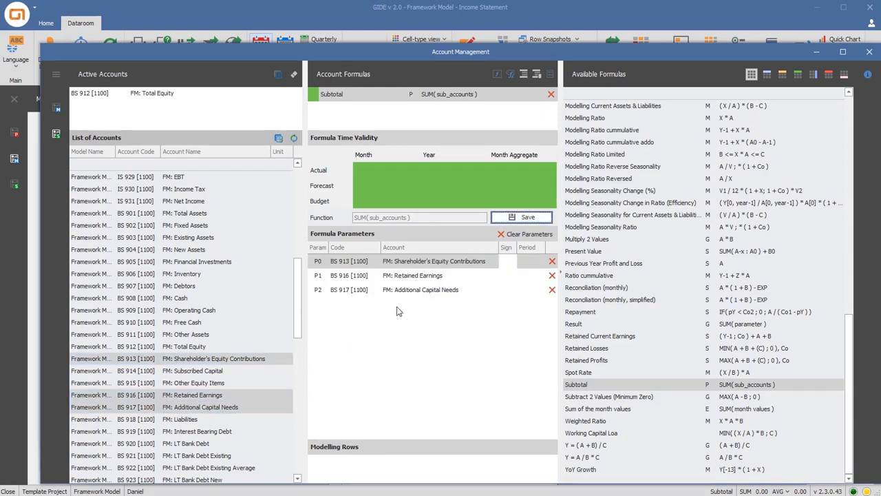
# Assign the Subtotal formula to FM: Shareholder's Equity Contributions with Subscribed Capital and Other Equity Items as parameters, and save it
pyautogui.click(280, 358)
pyautogui.doubleClick(592, 384)
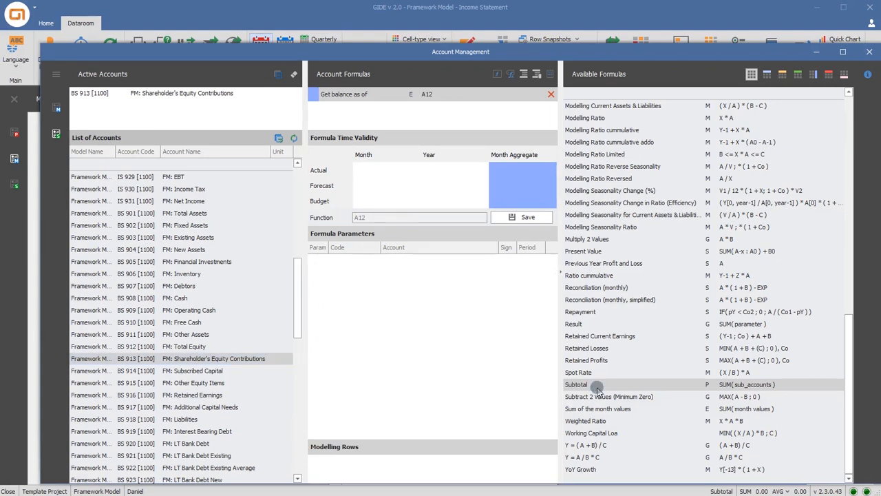
pyautogui.click(203, 373)
pyautogui.keyDown('shift'); pyautogui.click(206, 382); pyautogui.keyUp('shift')
pyautogui.moveTo(206, 384); pyautogui.dragTo(351, 343)
pyautogui.click(521, 217)
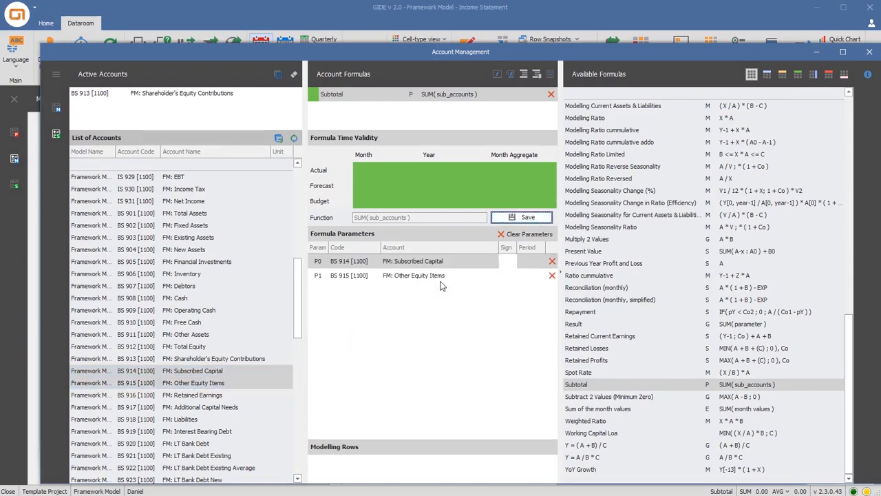
# Give FM: Liabilities a saved Subtotal formula of Interest Bearing Debt, Creditors, Reserves and Other Liabilities
pyautogui.click(201, 421)
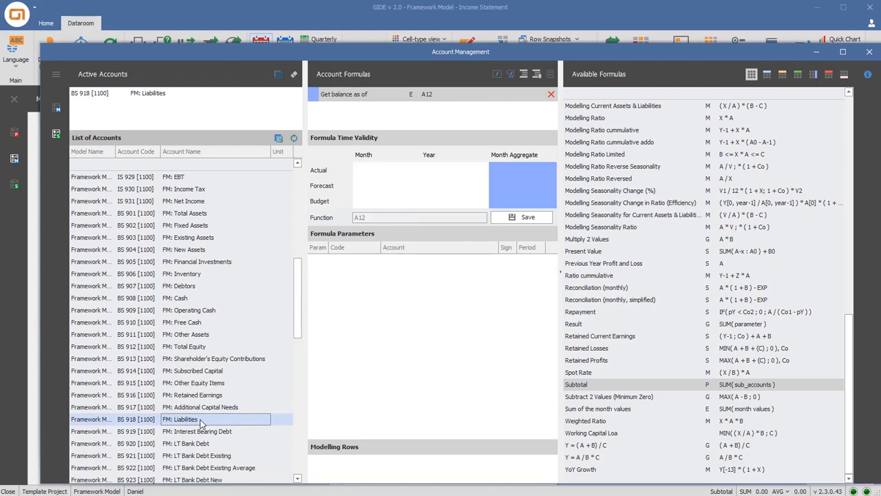
pyautogui.scroll(-3, 201, 422)
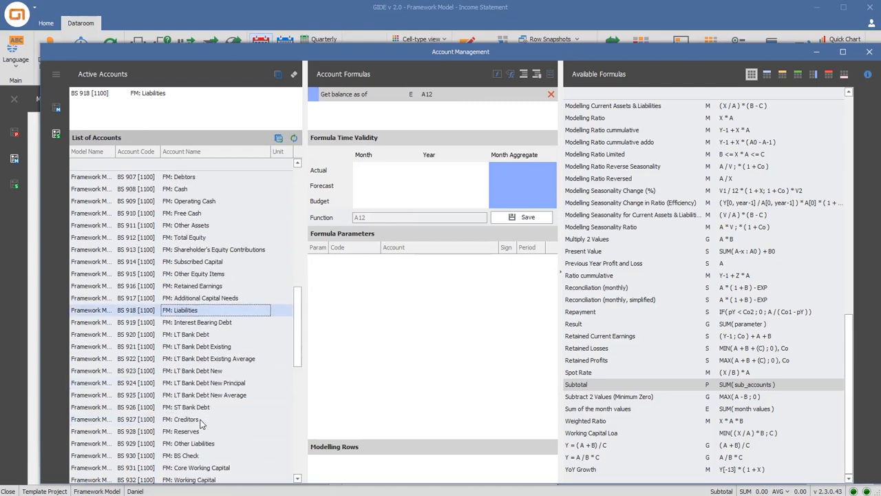
pyautogui.doubleClick(590, 383)
pyautogui.click(234, 323)
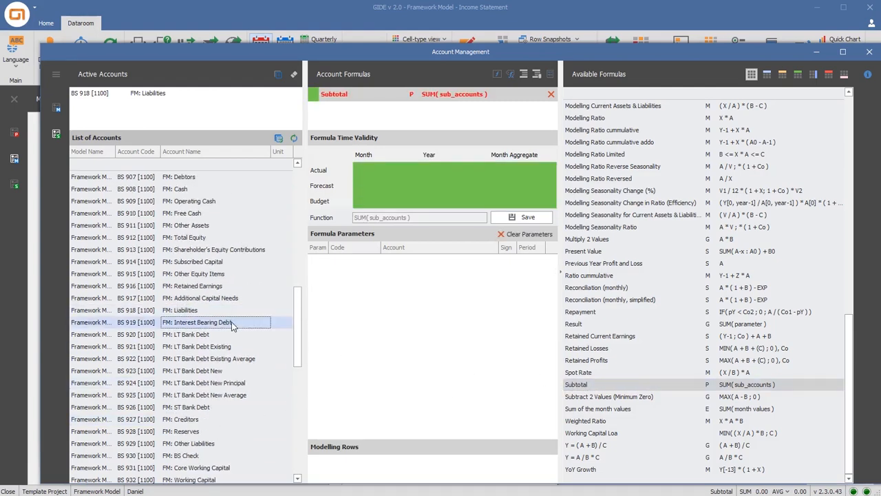
pyautogui.keyDown('ctrl'); pyautogui.click(205, 419); pyautogui.keyUp('ctrl')
pyautogui.keyDown('ctrl'); pyautogui.click(199, 433); pyautogui.keyUp('ctrl')
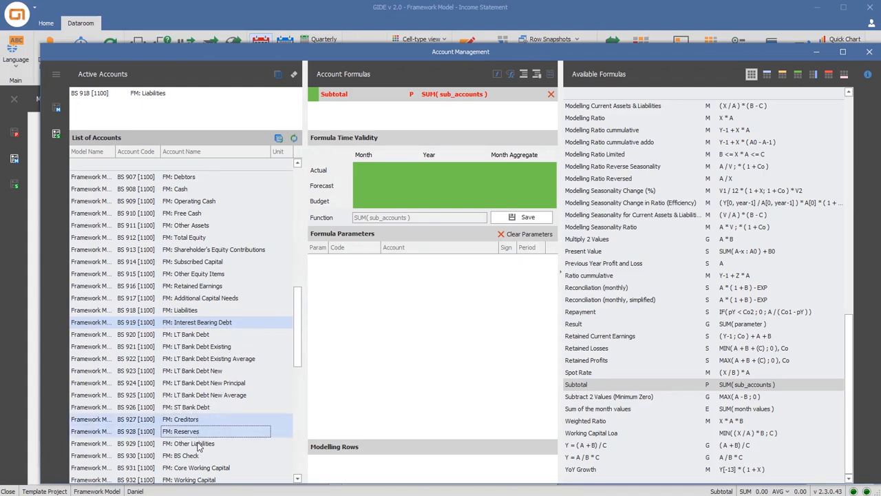
pyautogui.keyDown('ctrl'); pyautogui.click(198, 444); pyautogui.keyUp('ctrl')
pyautogui.moveTo(198, 444); pyautogui.dragTo(342, 356)
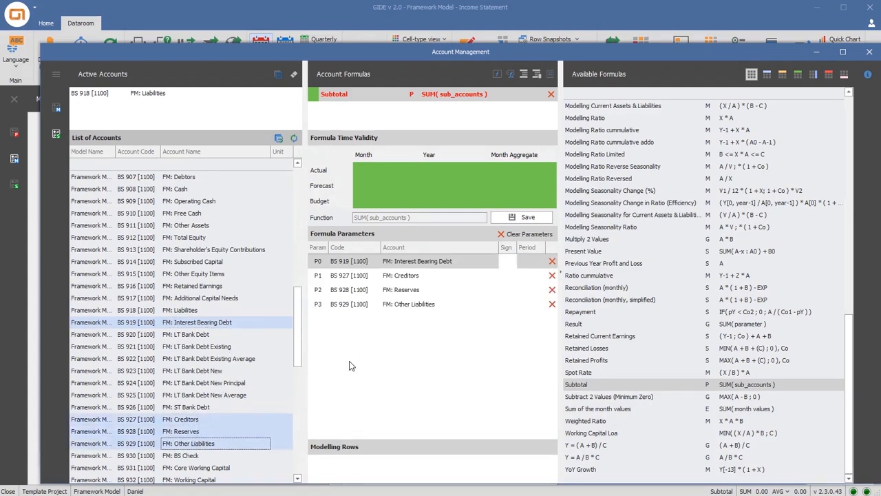
pyautogui.click(523, 218)
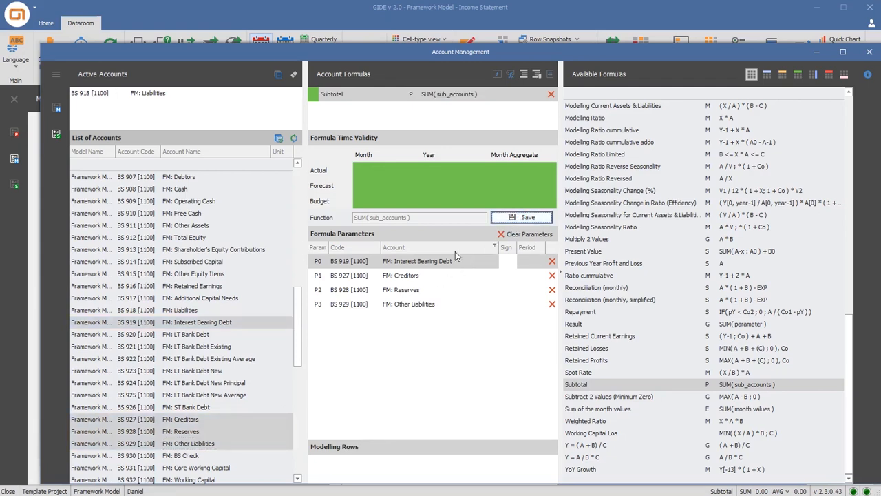
# Assign the Subtotal formula to FM: Interest Bearing Debt with LT Bank Debt and ST Bank Debt as parameters, and save it
pyautogui.click(269, 322)
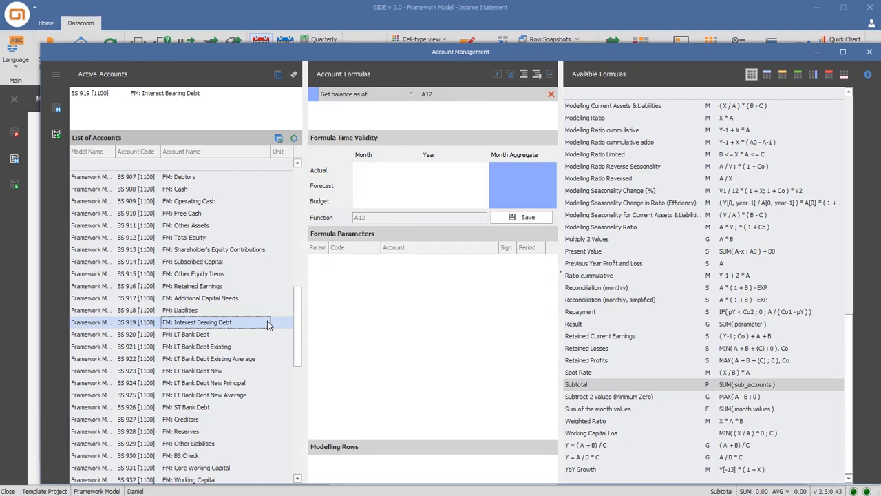
pyautogui.doubleClick(576, 385)
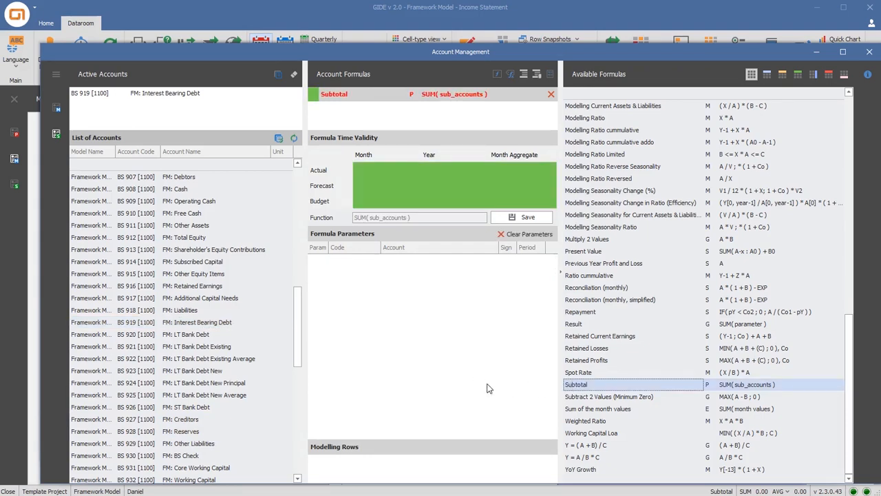
pyautogui.click(226, 335)
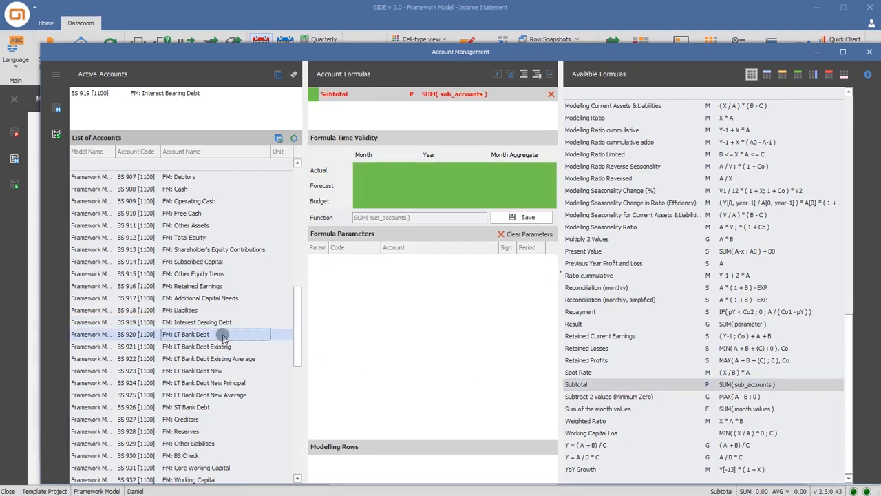
pyautogui.keyDown('ctrl'); pyautogui.click(207, 407); pyautogui.keyUp('ctrl')
pyautogui.moveTo(206, 407); pyautogui.dragTo(366, 349)
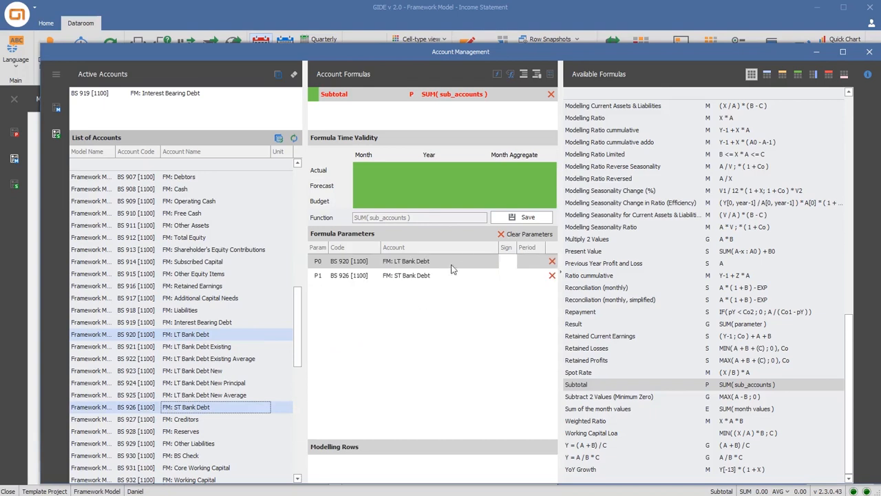
pyautogui.click(521, 218)
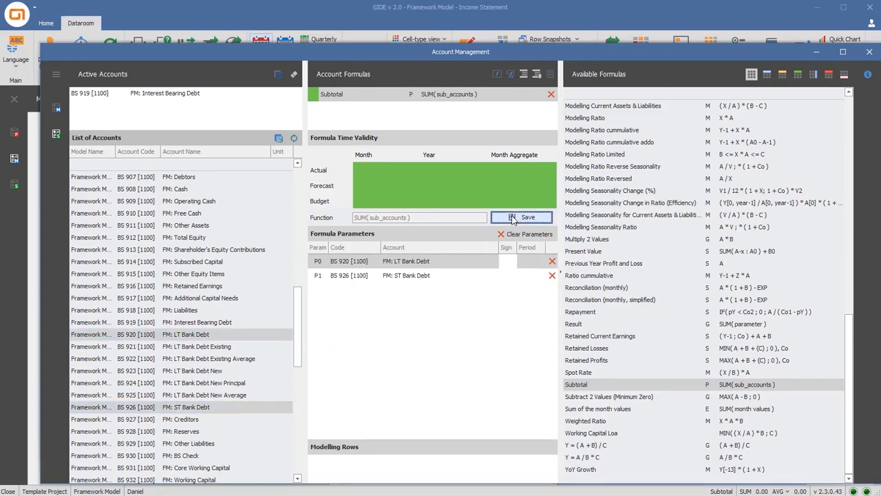
# Assign the Subtotal formula to FM: LT Bank Debt with LT Bank Debt Existing and LT Bank Debt New as parameters, and save it
pyautogui.click(252, 335)
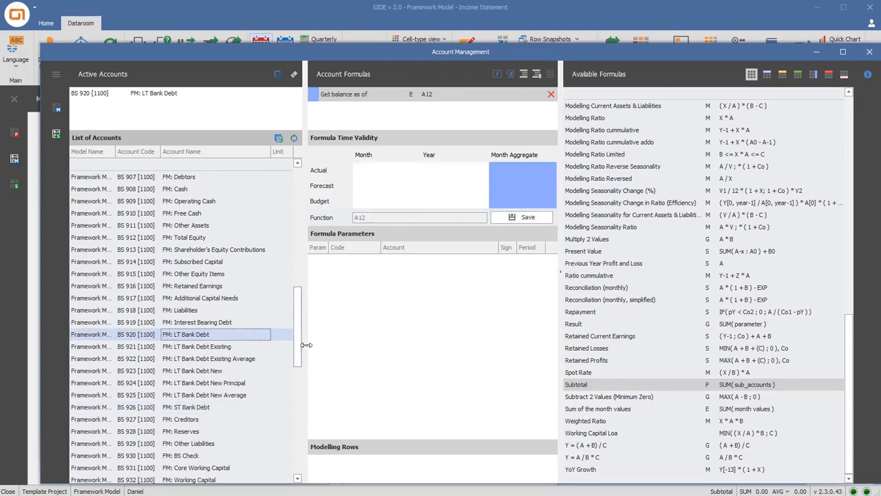
pyautogui.doubleClick(572, 385)
pyautogui.click(237, 347)
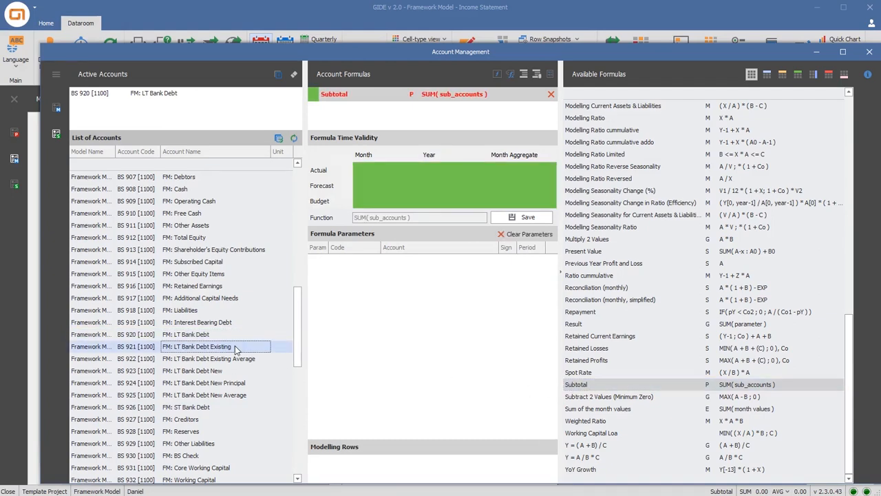
pyautogui.keyDown('ctrl'); pyautogui.click(217, 373); pyautogui.keyUp('ctrl')
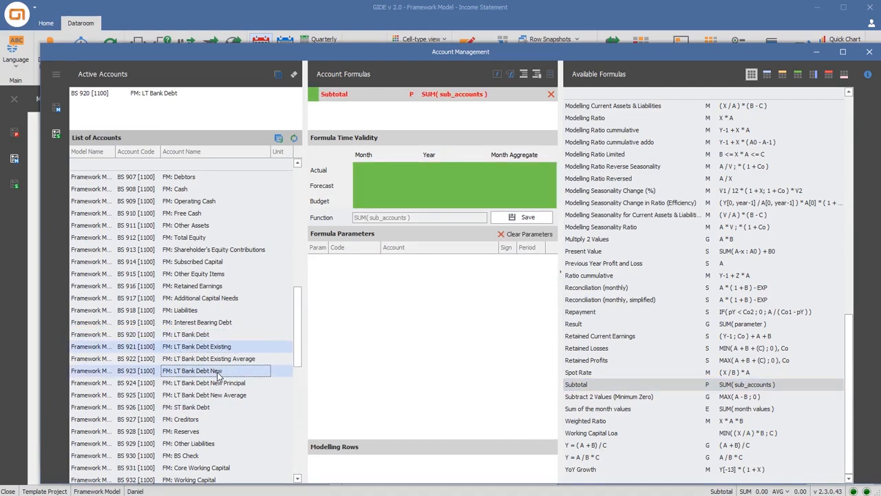
pyautogui.moveTo(218, 373); pyautogui.dragTo(422, 337)
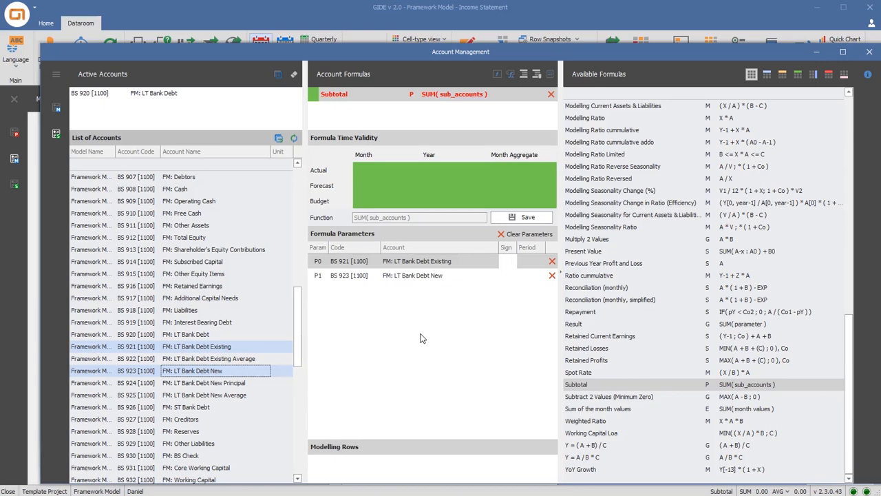
pyautogui.click(516, 221)
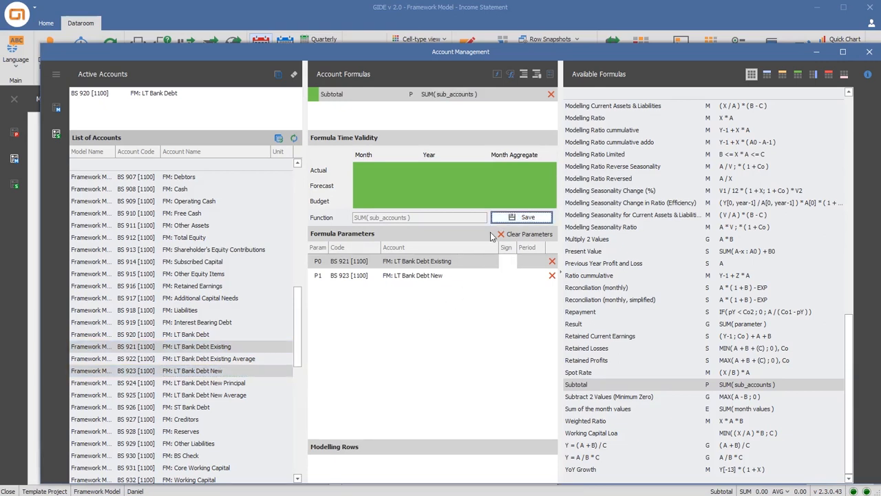
# Add the Result formula to FM: BS Check with Total Assets, Total Equity and Liabilities as parameters
pyautogui.click(191, 458)
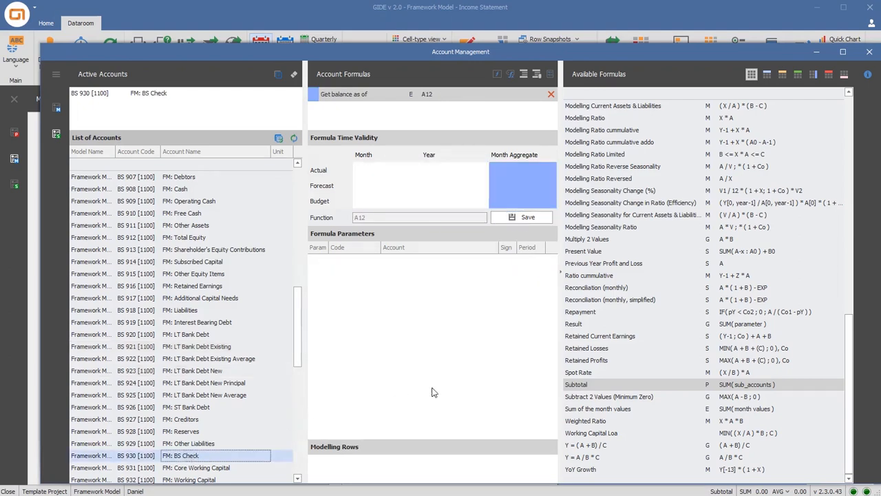
pyautogui.doubleClick(574, 323)
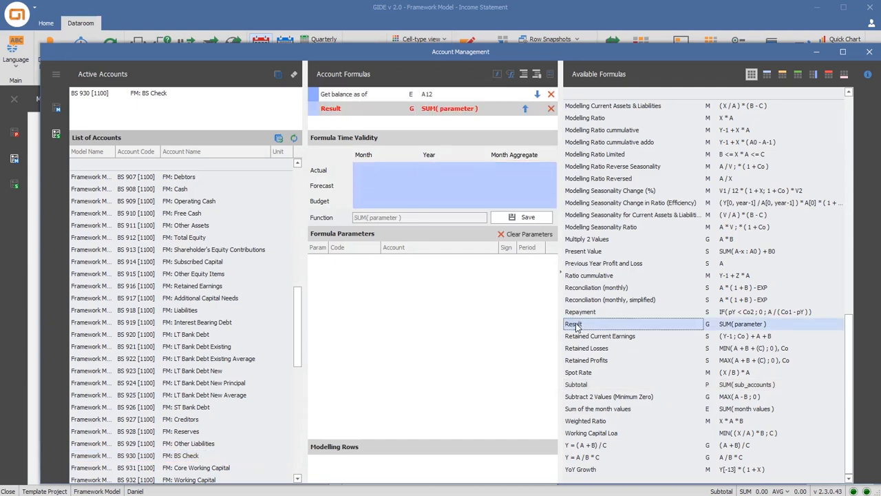
pyautogui.scroll(3, 236, 303)
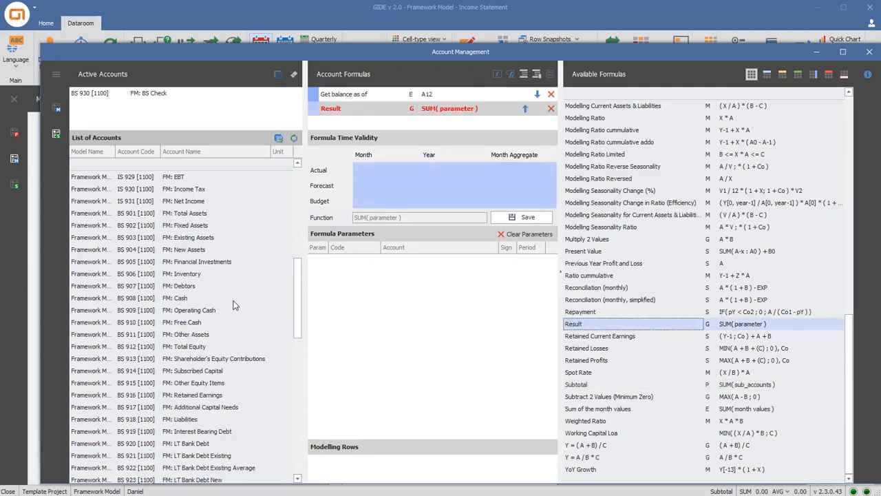
pyautogui.click(205, 213)
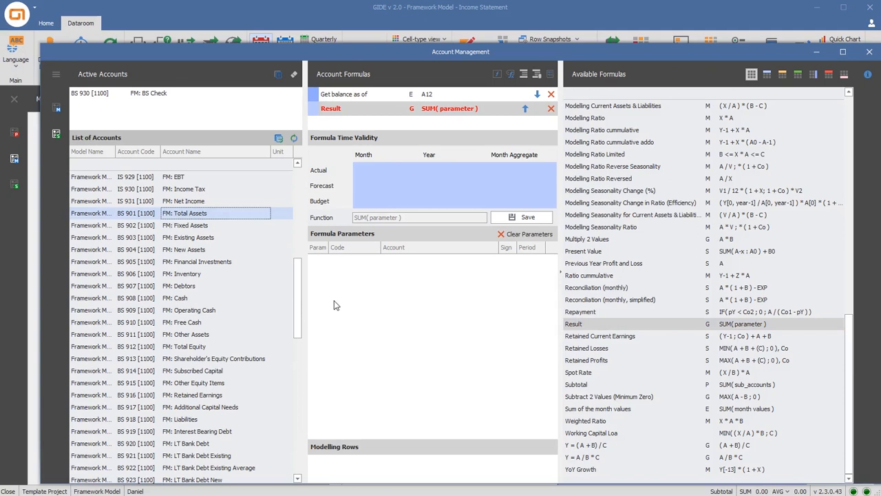
pyautogui.moveTo(206, 213); pyautogui.dragTo(333, 300)
pyautogui.moveTo(234, 344); pyautogui.dragTo(356, 354)
pyautogui.moveTo(197, 419); pyautogui.dragTo(348, 380)
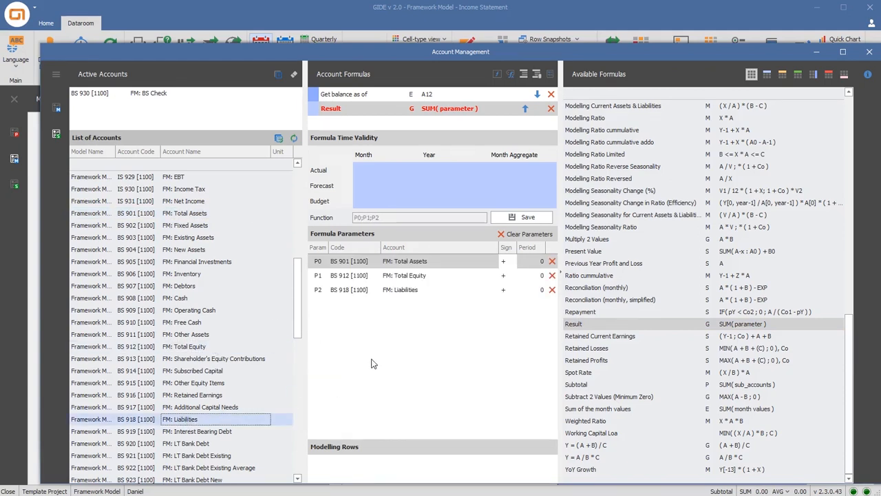
# Set the signs of Total Equity and Liabilities to minus in the BS Check formula and save it
pyautogui.click(510, 276)
pyautogui.write('-')
pyautogui.click(510, 290)
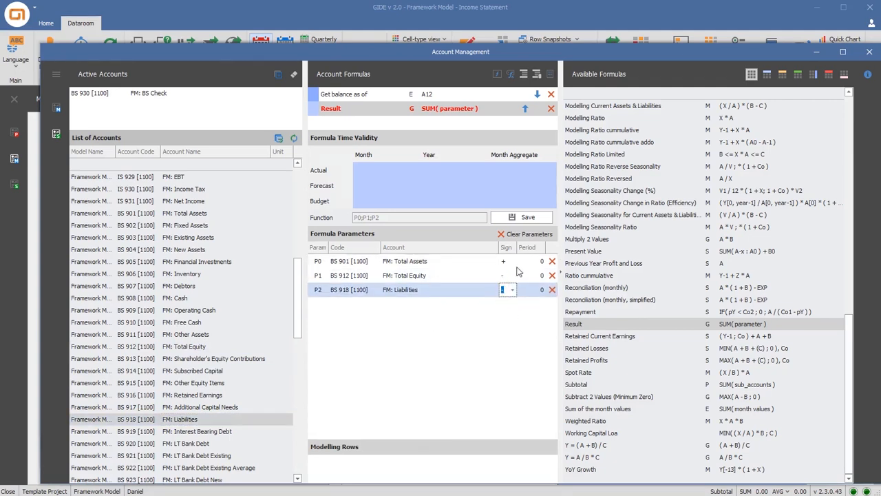
pyautogui.click(531, 219)
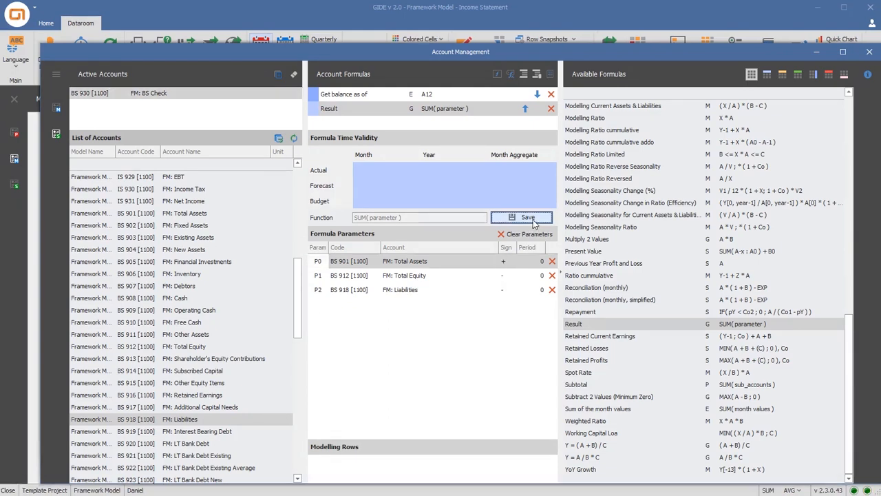
# Open the Cash Flow statement and add the Result formula to FM: Change in Working Capital
pyautogui.click(16, 189)
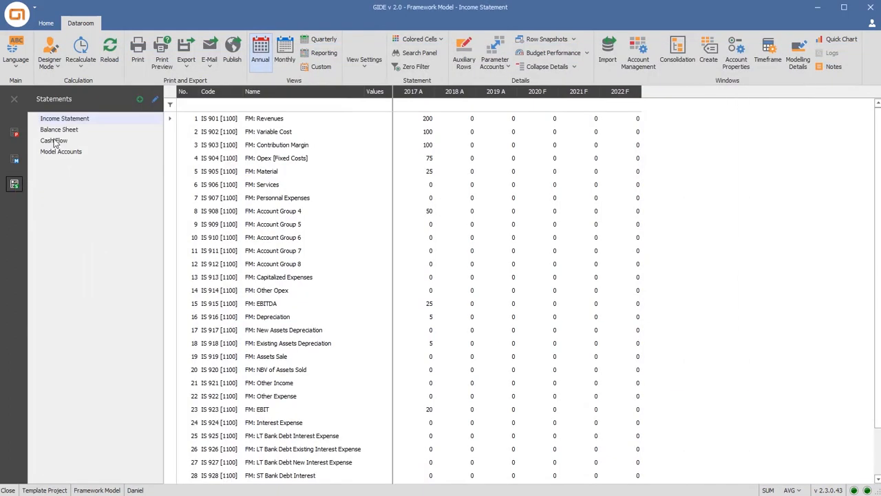
pyautogui.doubleClick(54, 140)
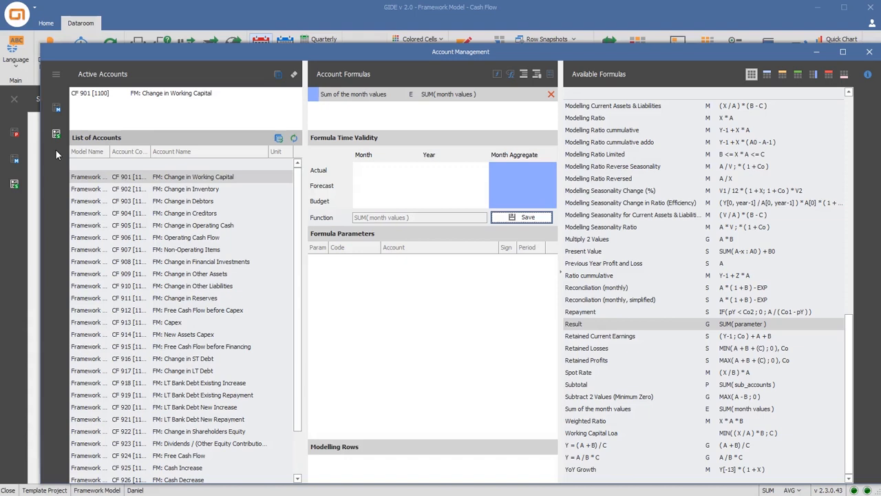
pyautogui.click(197, 181)
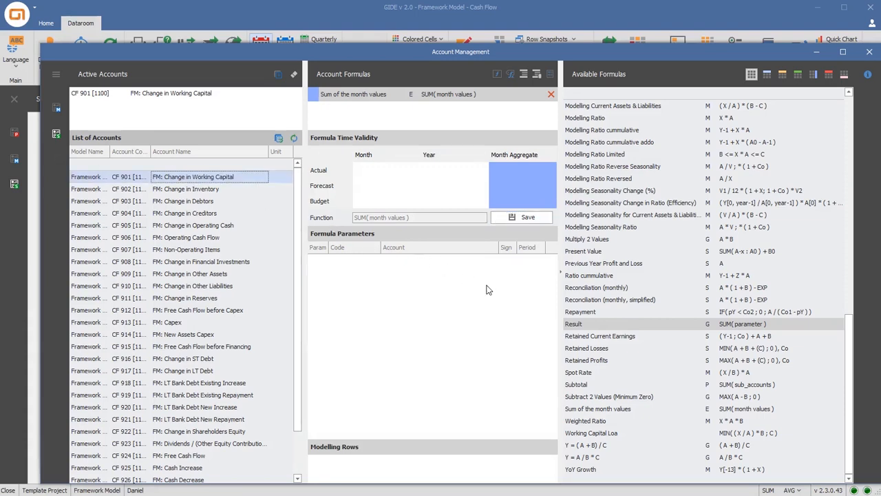
pyautogui.doubleClick(580, 325)
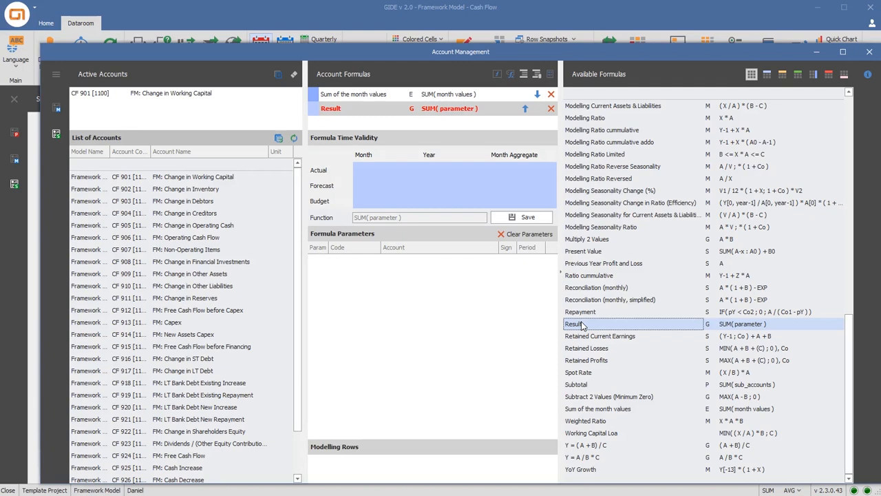
# Use Change in Inventory, Debtors, Creditors and Operating Cash as parameters of the Change in Working Capital formula, and save it
pyautogui.click(210, 190)
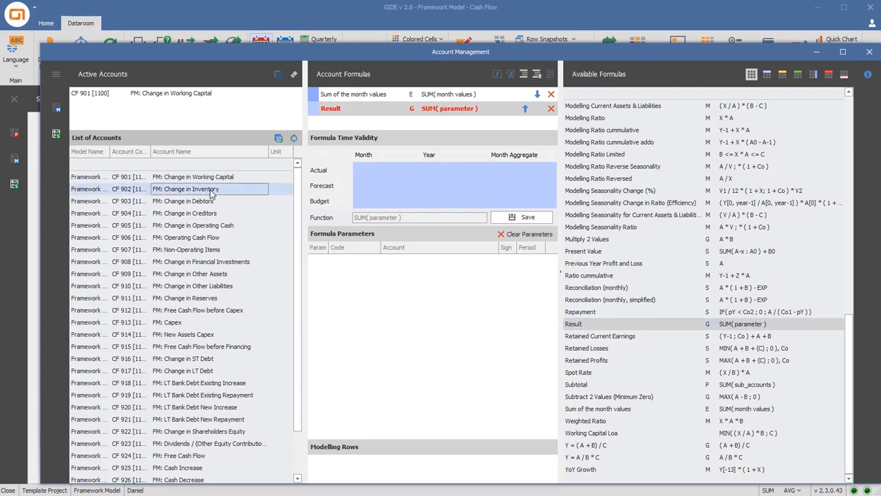
pyautogui.keyDown('ctrl'); pyautogui.click(205, 201); pyautogui.keyUp('ctrl')
pyautogui.keyDown('ctrl'); pyautogui.click(207, 214); pyautogui.keyUp('ctrl')
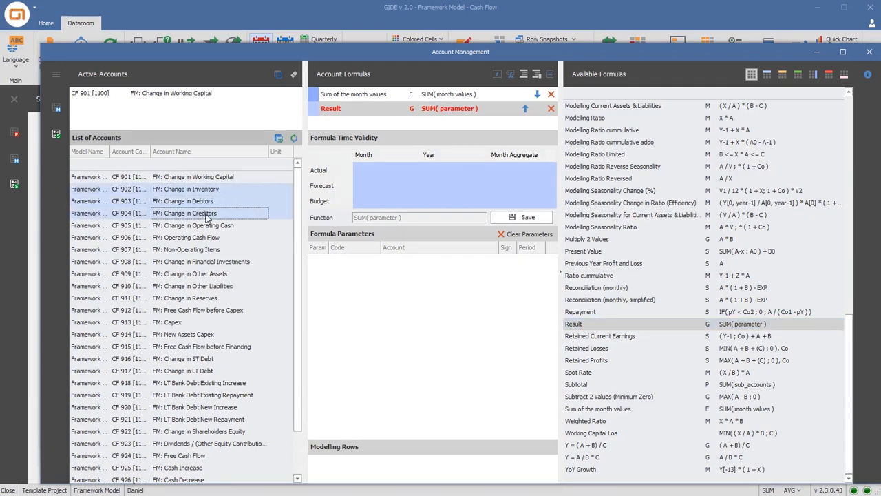
pyautogui.keyDown('ctrl'); pyautogui.click(203, 227); pyautogui.keyUp('ctrl')
pyautogui.moveTo(203, 226); pyautogui.dragTo(367, 291)
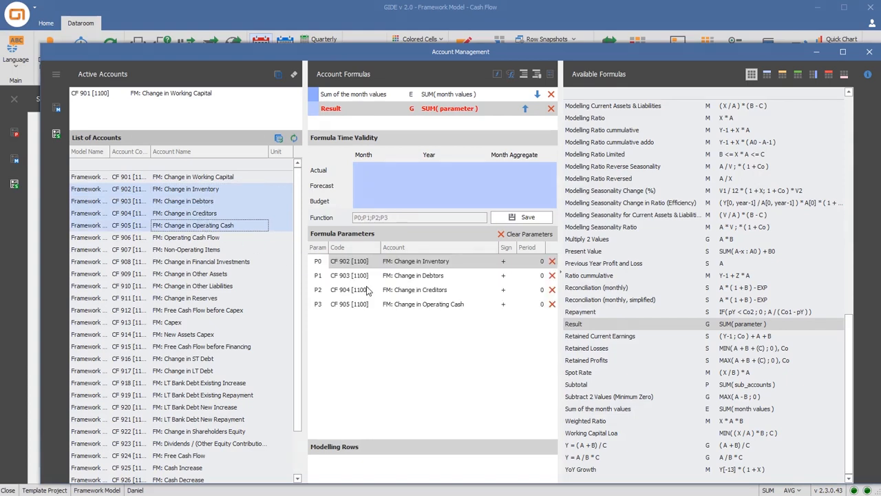
pyautogui.click(517, 221)
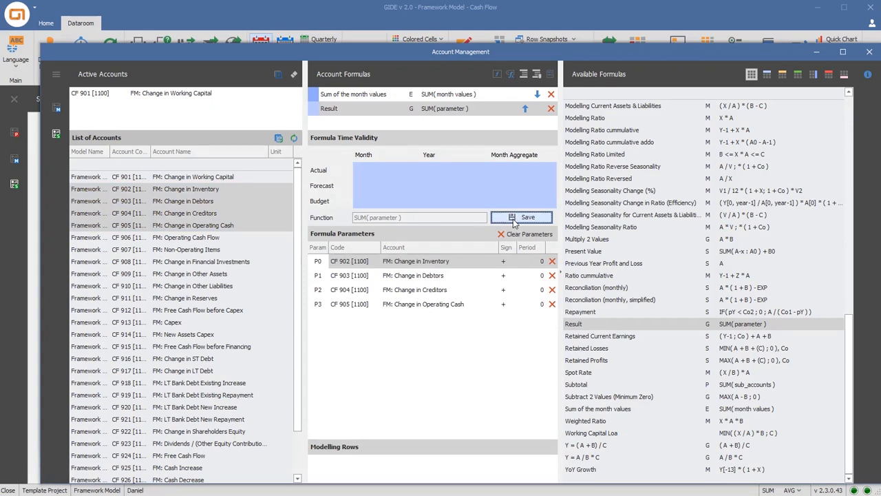
# Add the Result formula to FM: Operating Cash Flow with FM: EBITDA as parameter, filtering the full account list by EBIT
pyautogui.click(227, 238)
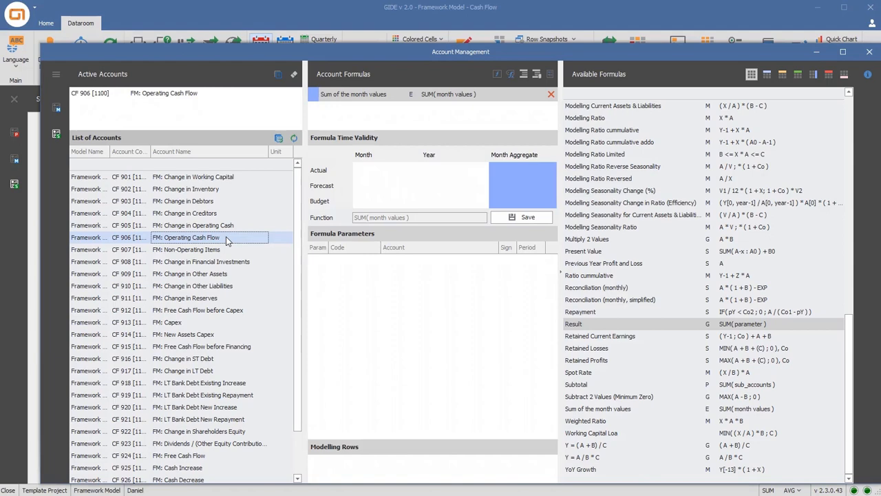
pyautogui.doubleClick(575, 325)
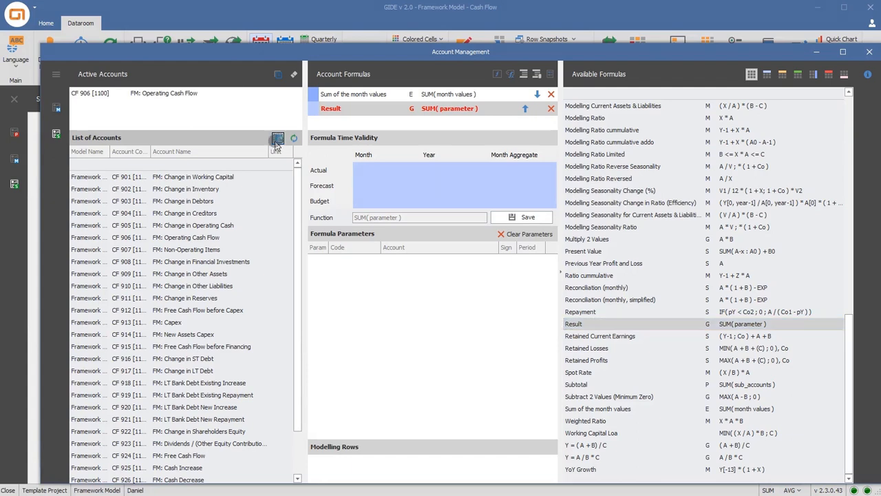
pyautogui.click(277, 140)
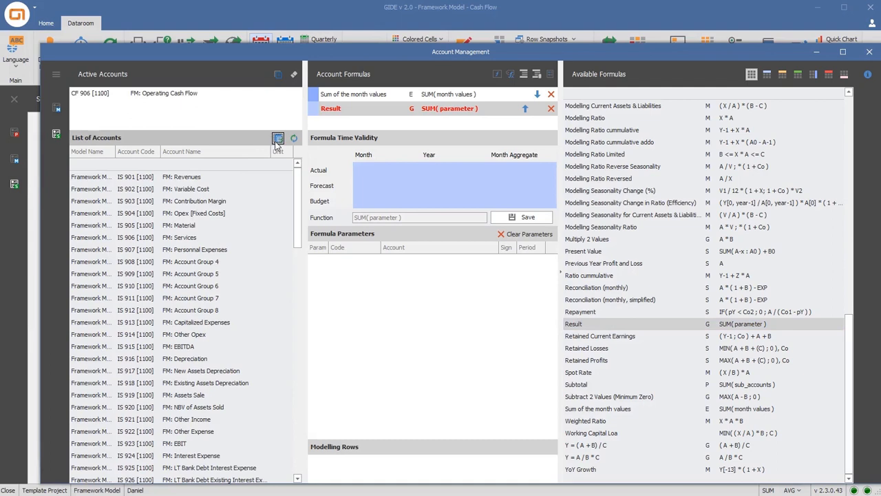
pyautogui.click(219, 166)
pyautogui.write('EBIT')
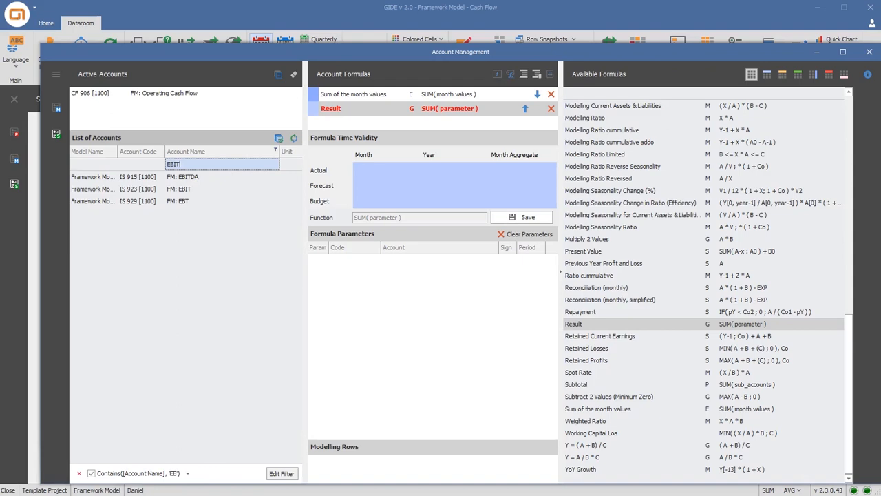
pyautogui.click(220, 178)
pyautogui.moveTo(239, 191); pyautogui.dragTo(370, 286)
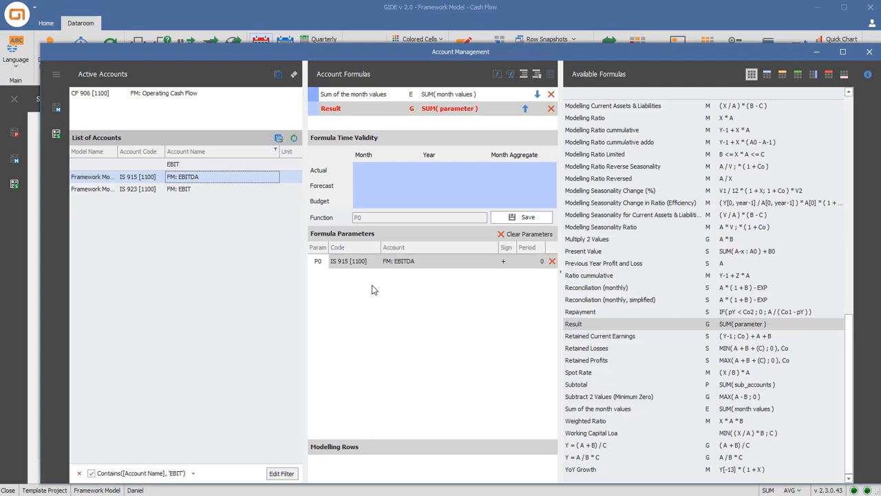
# Add FM: Change in Working Capital from the Cash Flow accounts as a parameter of the Operating Cash Flow formula, and save it
pyautogui.click(294, 139)
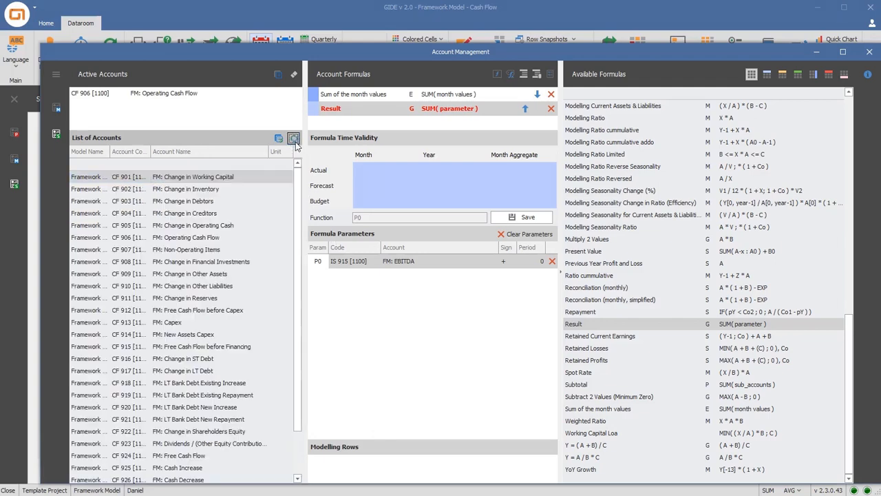
pyautogui.moveTo(233, 177); pyautogui.dragTo(406, 312)
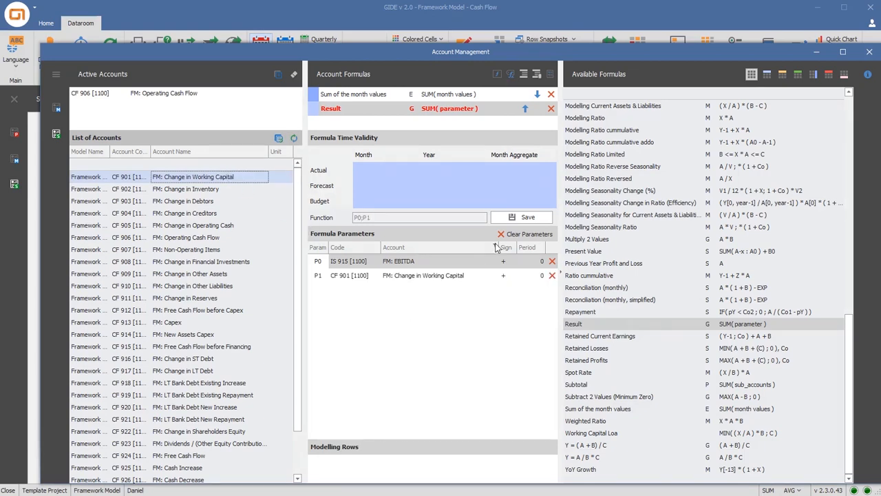
pyautogui.click(529, 218)
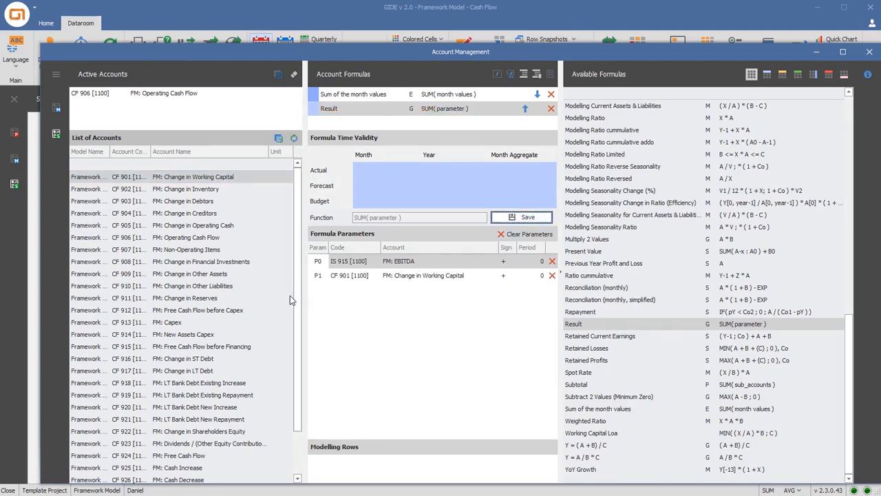
# Add the Result formula to FM: Free Cash Flow before Capex with the accounts from Operating Cash Flow through Change in Reserves as parameters
pyautogui.click(242, 313)
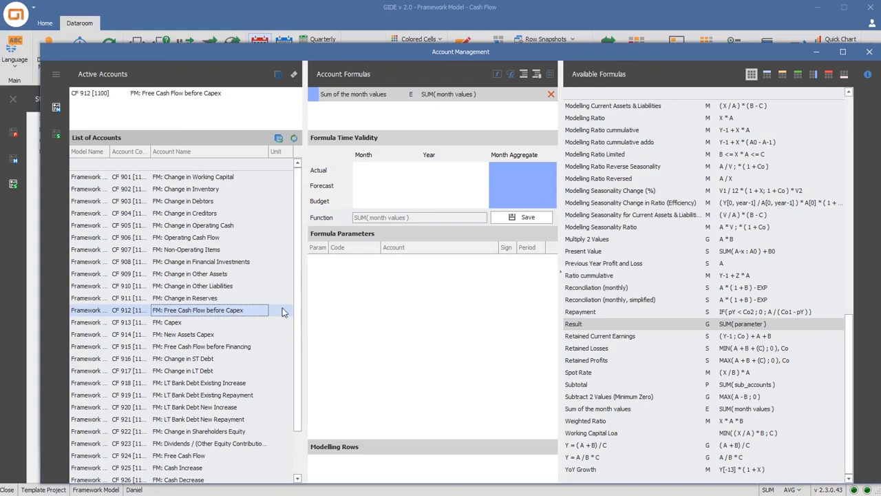
pyautogui.doubleClick(573, 325)
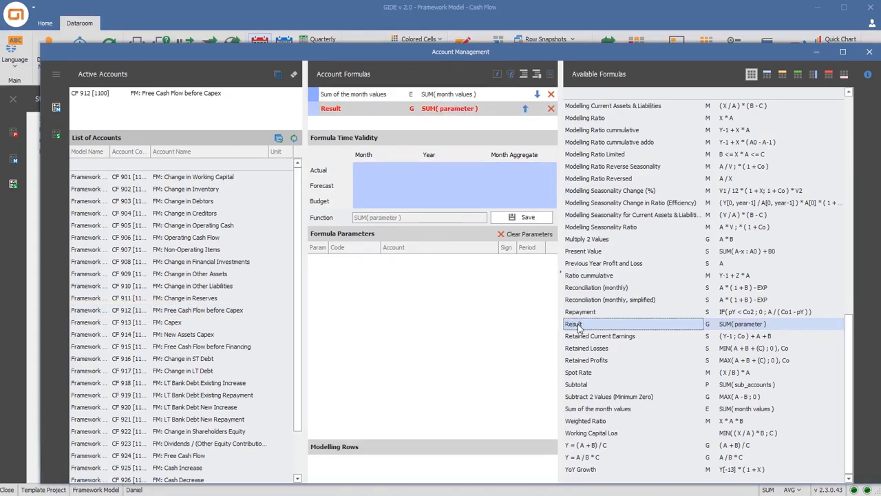
pyautogui.click(209, 238)
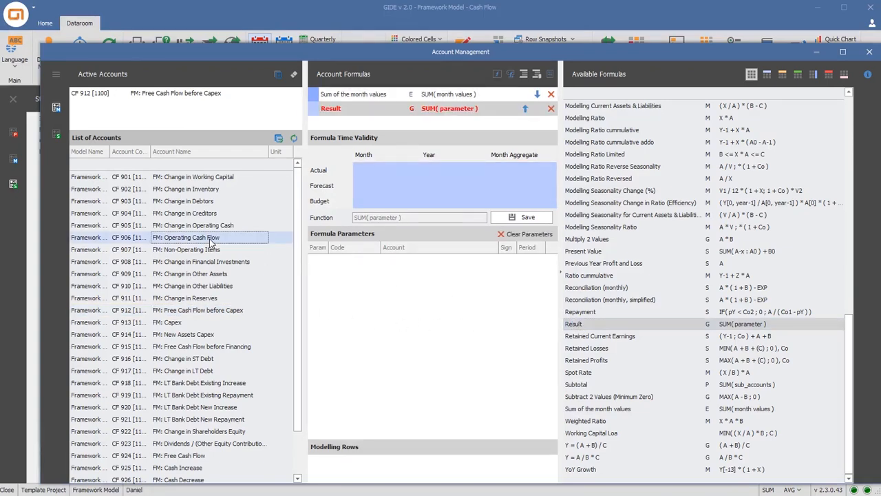
pyautogui.keyDown('shift'); pyautogui.click(204, 301); pyautogui.keyUp('shift')
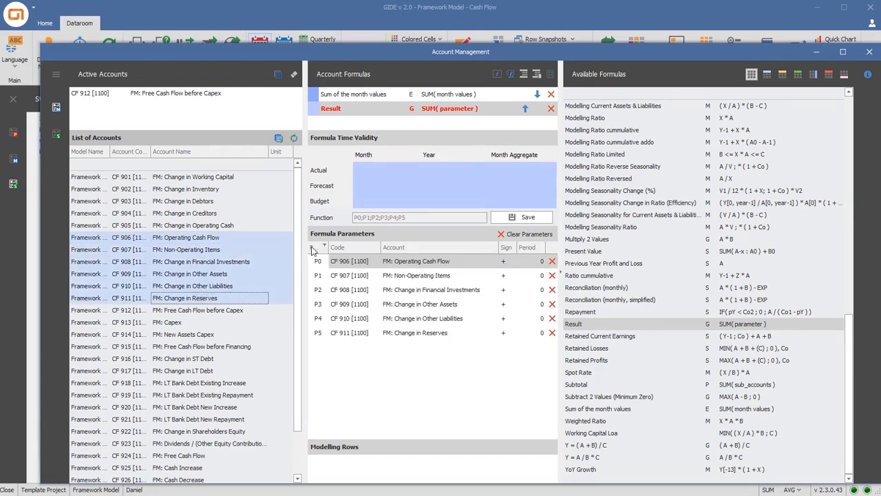
# Add FM: Income Tax from the unfiltered full account list as a minus-sign parameter of the Free Cash Flow before Capex formula, and save it
pyautogui.click(278, 139)
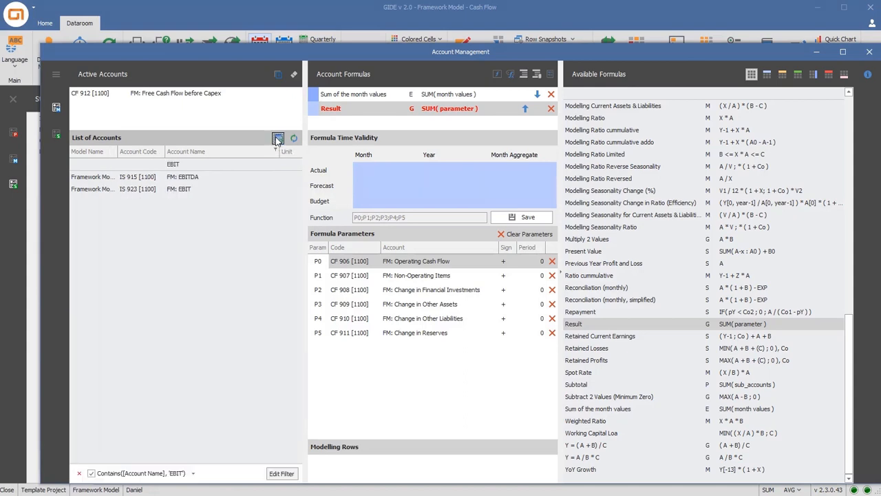
pyautogui.moveTo(217, 163); pyautogui.dragTo(164, 164)
pyautogui.press('BackSpace')
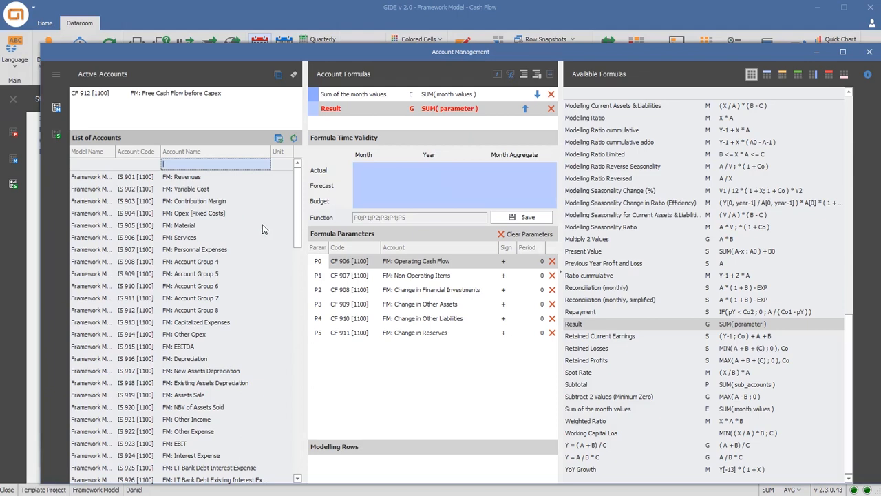
pyautogui.moveTo(292, 220); pyautogui.dragTo(293, 250)
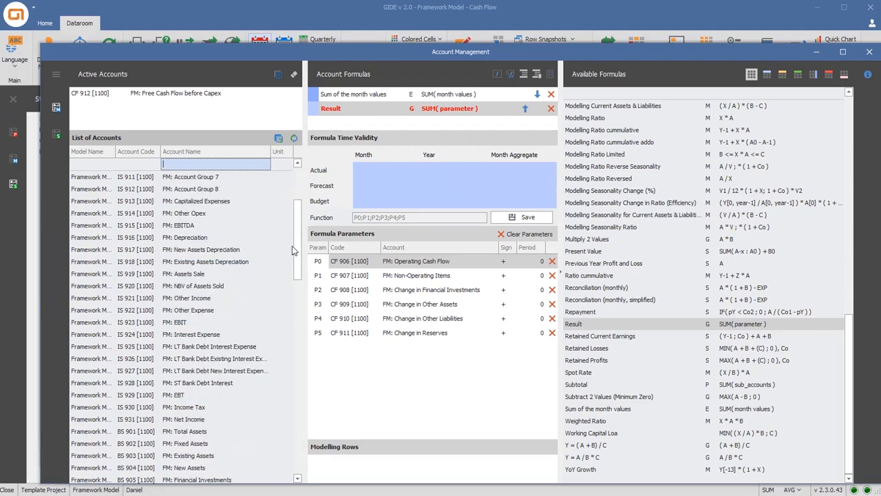
pyautogui.moveTo(200, 409); pyautogui.dragTo(377, 383)
pyautogui.click(506, 350)
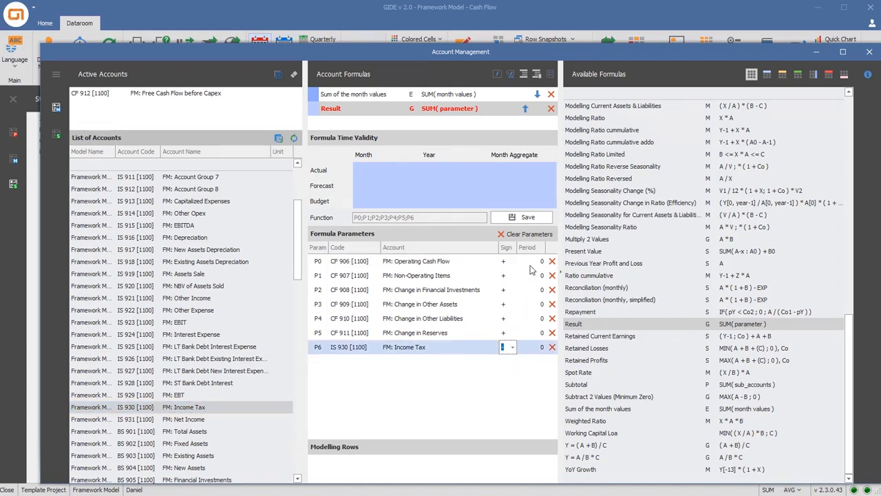
pyautogui.click(529, 216)
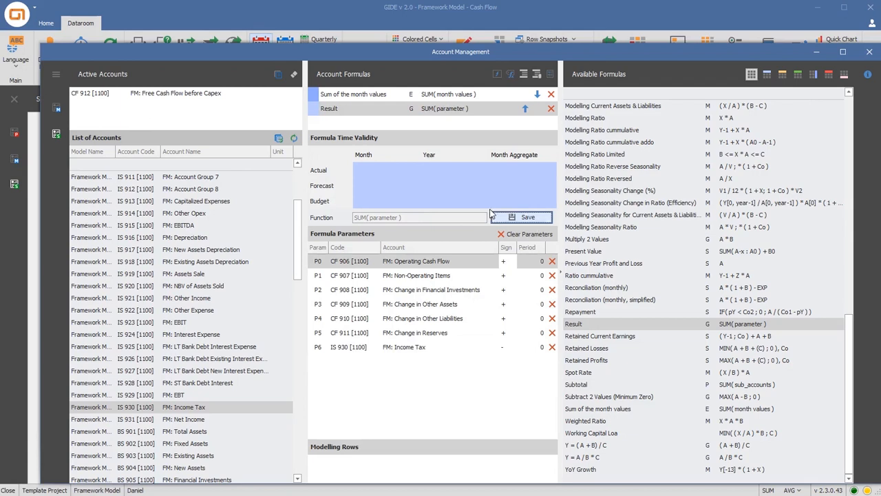
# Add the Result formula to FM: Free Cash Flow before Financing with FM: Free Cash Flow before Capex and minus-sign FM: Capex as parameters
pyautogui.click(294, 140)
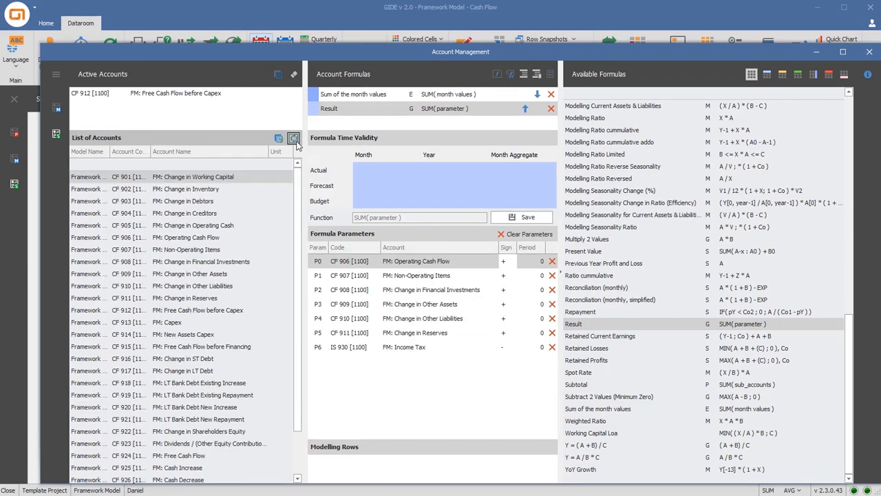
pyautogui.click(232, 347)
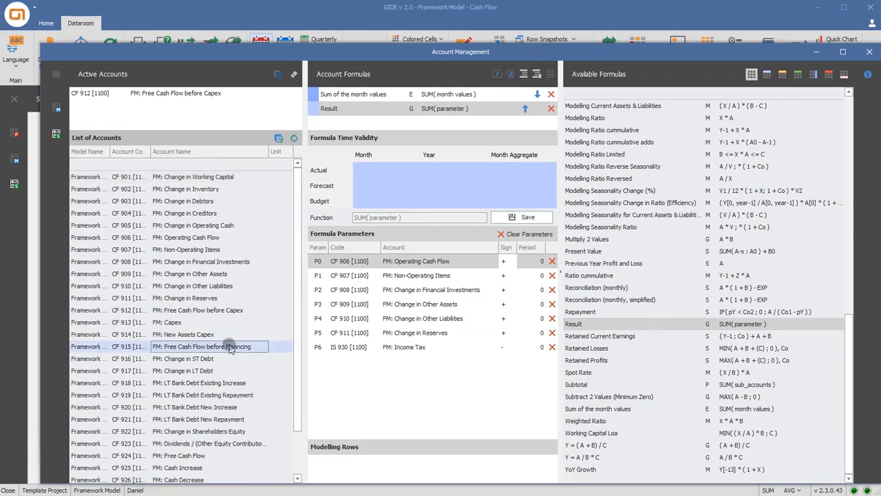
pyautogui.doubleClick(579, 327)
pyautogui.click(223, 274)
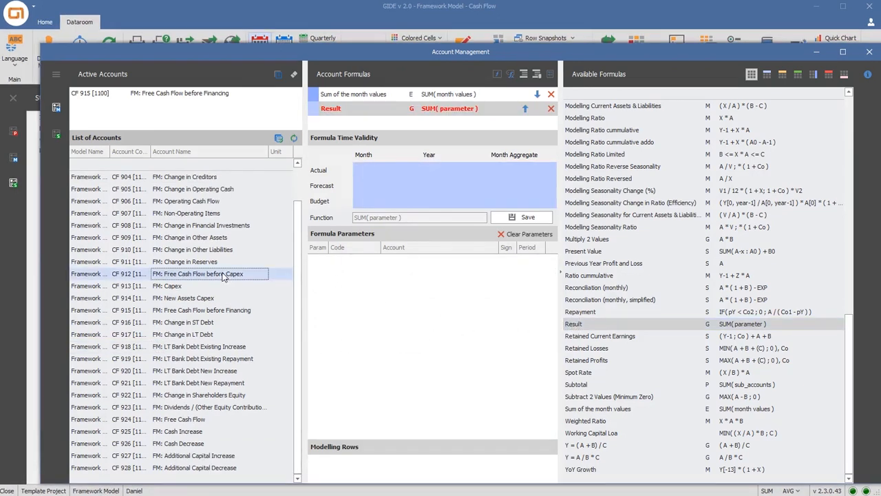
pyautogui.keyDown('ctrl'); pyautogui.click(187, 285); pyautogui.keyUp('ctrl')
pyautogui.moveTo(215, 285); pyautogui.dragTo(351, 277)
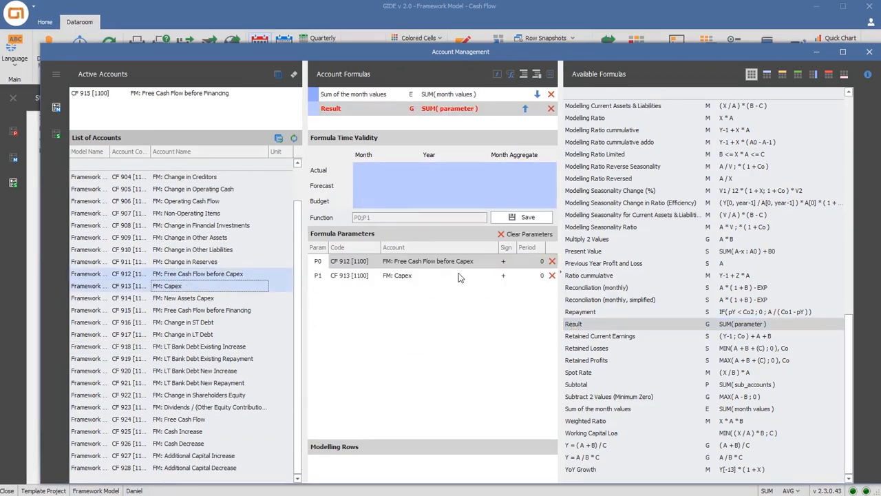
pyautogui.click(511, 276)
pyautogui.click(508, 297)
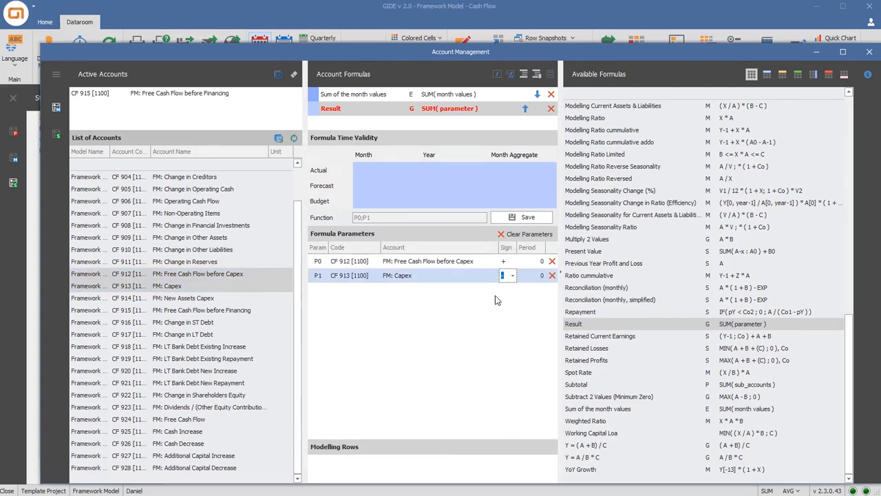
# Add FM: Assets Sale from the full account list as a parameter of the Free Cash Flow before Financing formula, and save it
pyautogui.click(278, 137)
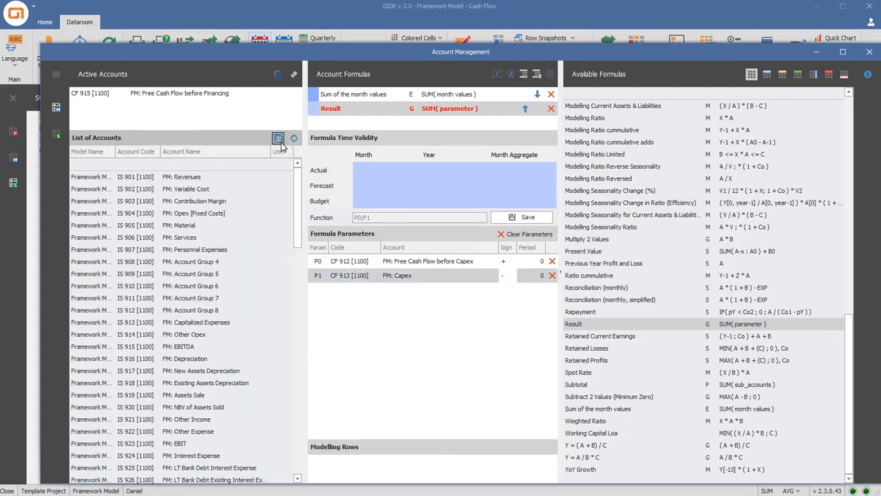
pyautogui.moveTo(198, 399); pyautogui.dragTo(337, 354)
pyautogui.click(523, 218)
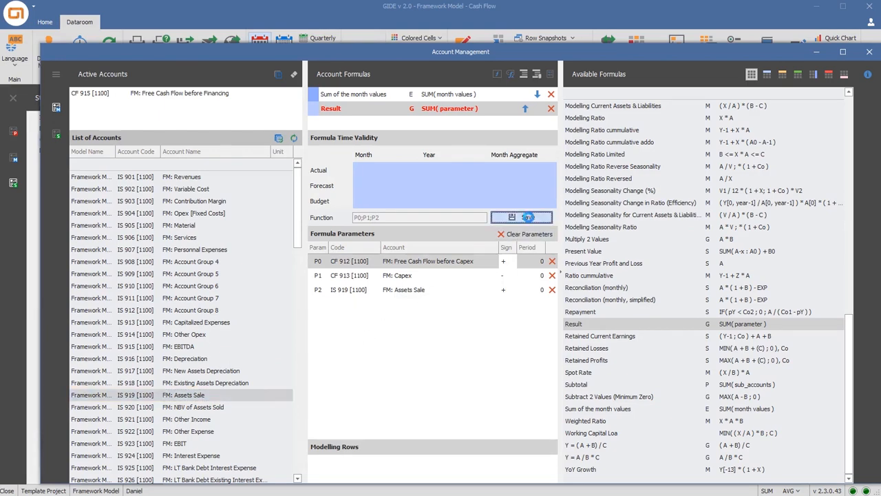
# Add the Result formula to FM: Free Cash Flow with Free Cash Flow before Financing, Change in ST Debt, LT Debt, Shareholders Equity and Dividends as parameters
pyautogui.click(293, 138)
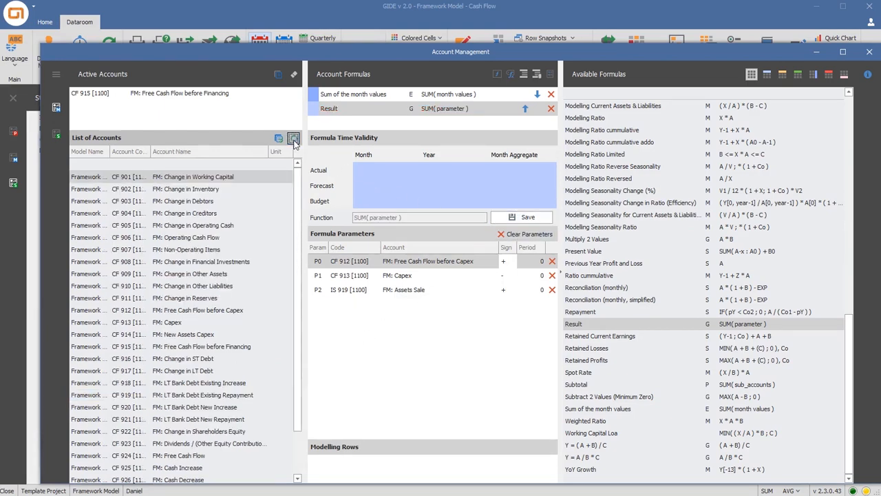
pyautogui.click(196, 456)
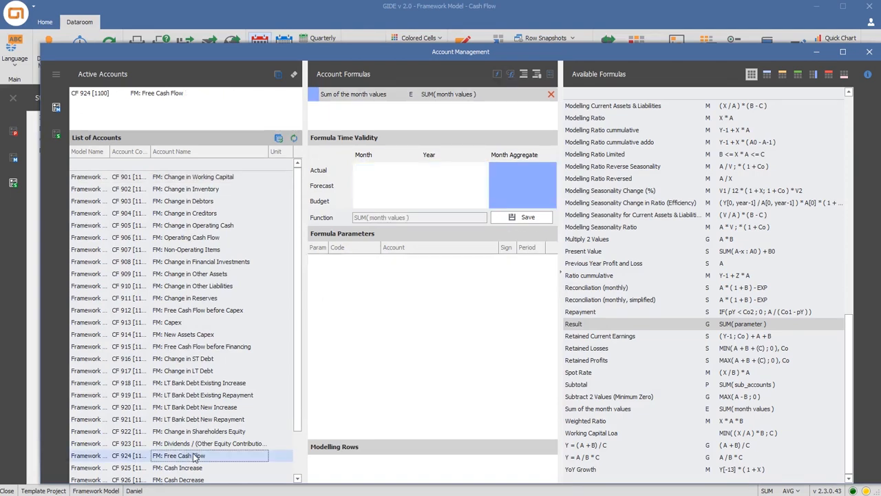
pyautogui.doubleClick(576, 325)
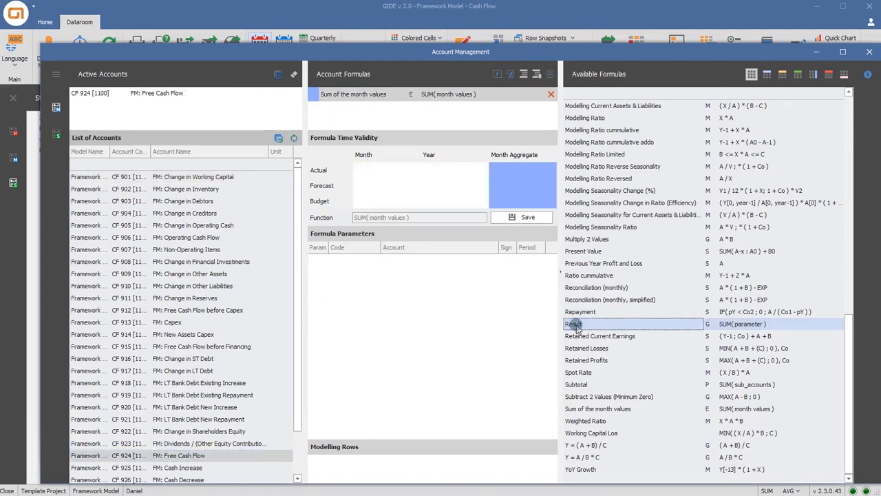
pyautogui.click(197, 347)
pyautogui.keyDown('shift'); pyautogui.click(196, 357); pyautogui.keyUp('shift')
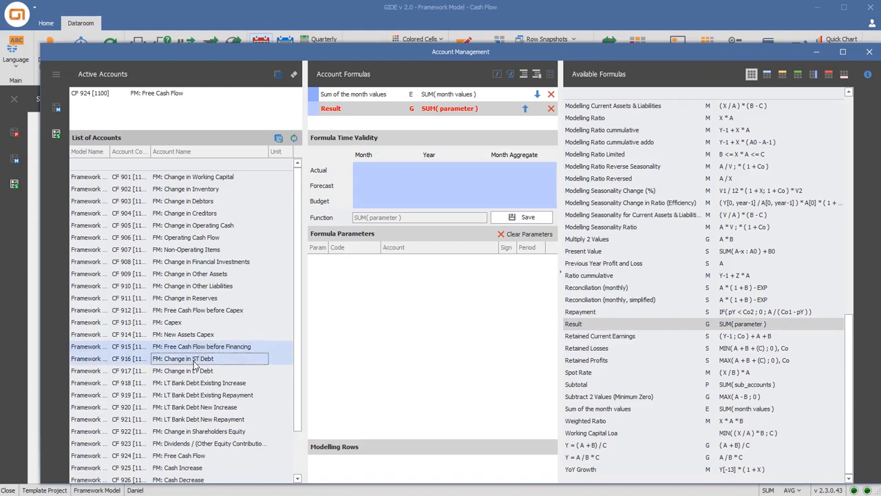
pyautogui.keyDown('shift'); pyautogui.click(190, 372); pyautogui.keyUp('shift')
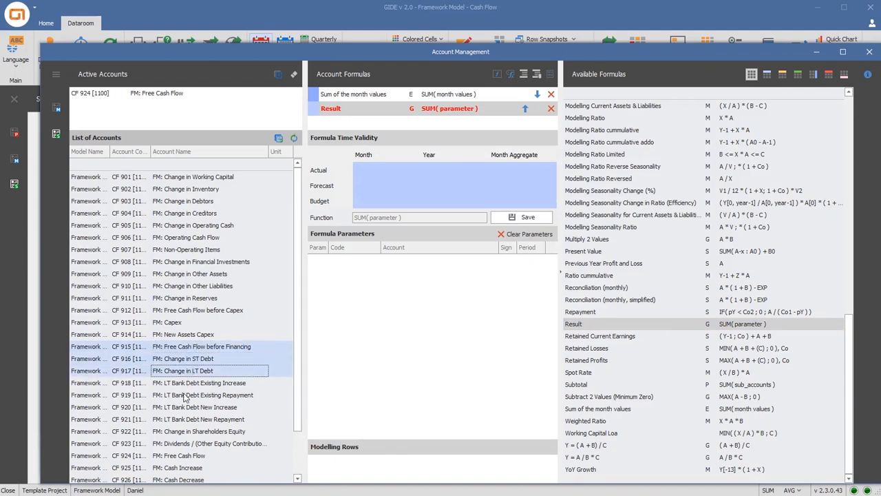
pyautogui.keyDown('ctrl'); pyautogui.click(179, 431); pyautogui.keyUp('ctrl')
pyautogui.keyDown('ctrl'); pyautogui.click(176, 444); pyautogui.keyUp('ctrl')
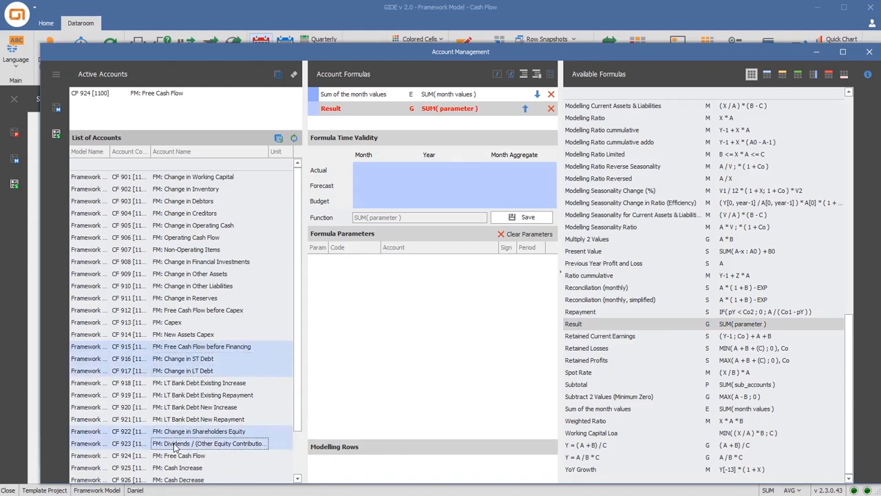
pyautogui.moveTo(175, 445); pyautogui.dragTo(349, 383)
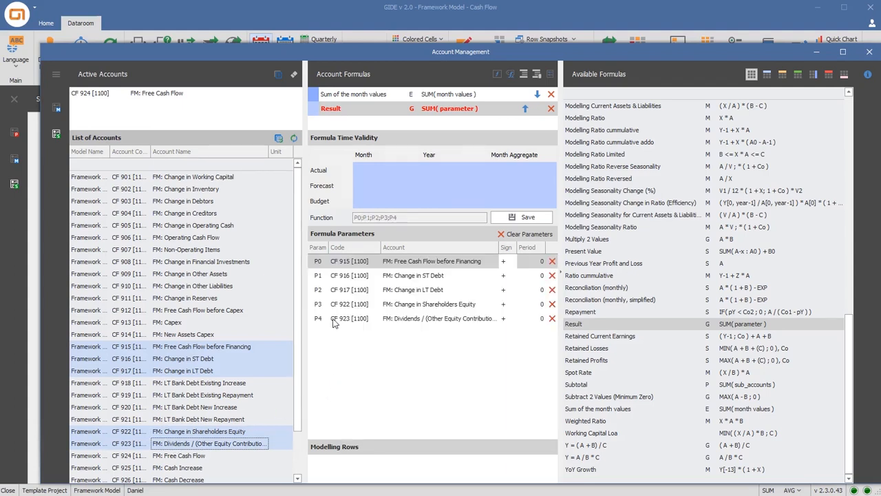
# Add FM: Interest Expense to the Free Cash Flow formula, give it and the Dividends parameter a minus sign, and save
pyautogui.click(278, 139)
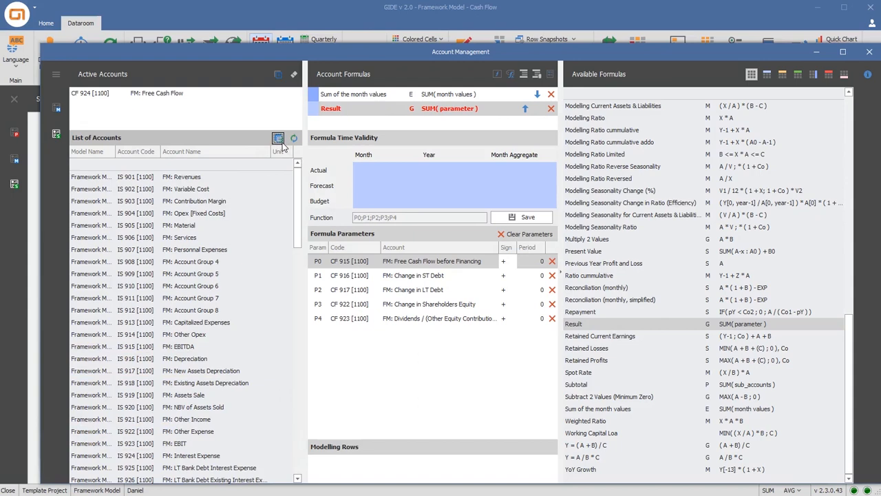
pyautogui.moveTo(213, 458); pyautogui.dragTo(376, 389)
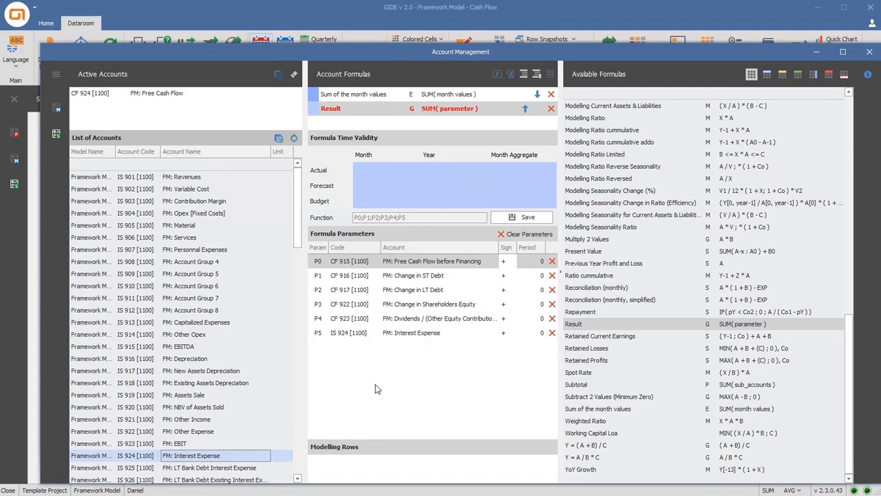
pyautogui.click(509, 335)
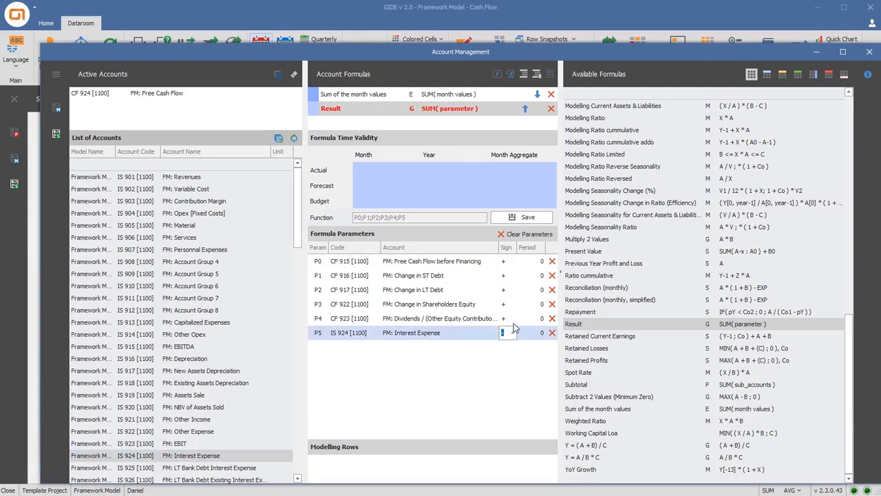
pyautogui.click(509, 318)
pyautogui.click(511, 342)
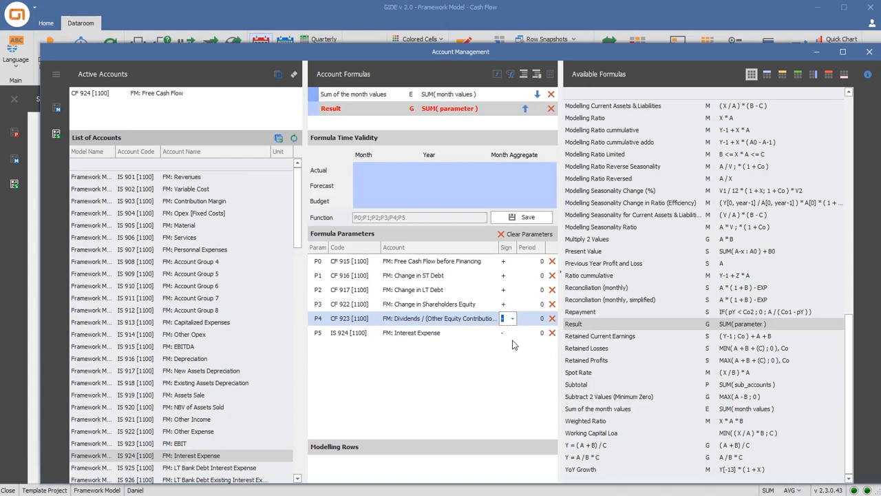
pyautogui.click(534, 219)
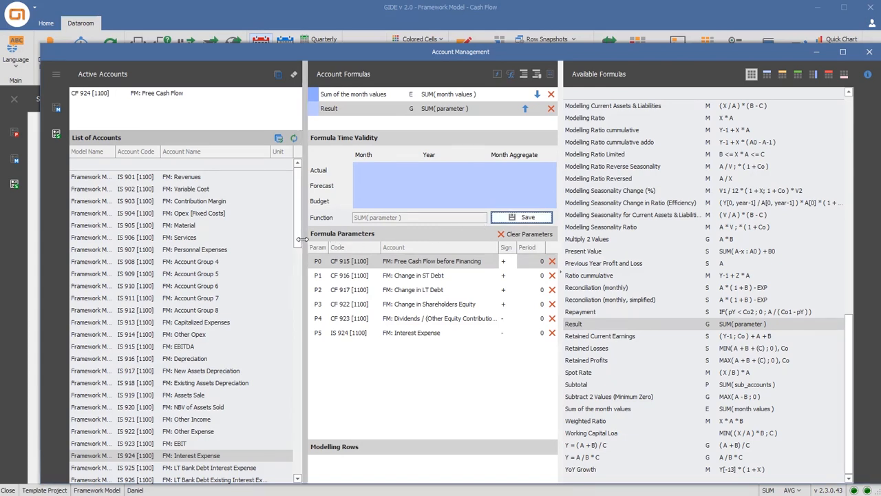
# Add the Cash Flows Assets Accounts formula to FM: Change in Inventory with FM: Inventory as the asset parameter, and save it
pyautogui.moveTo(298, 243); pyautogui.dragTo(289, 408)
pyautogui.click(206, 336)
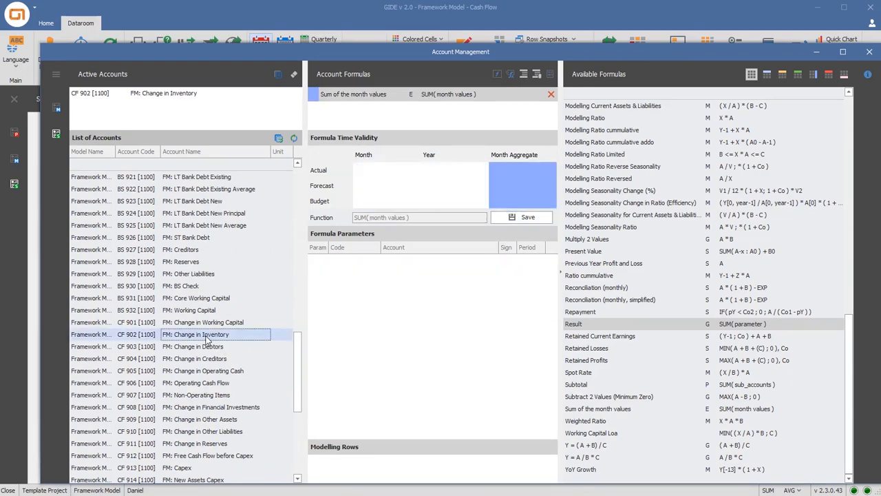
pyautogui.scroll(15, 606, 272)
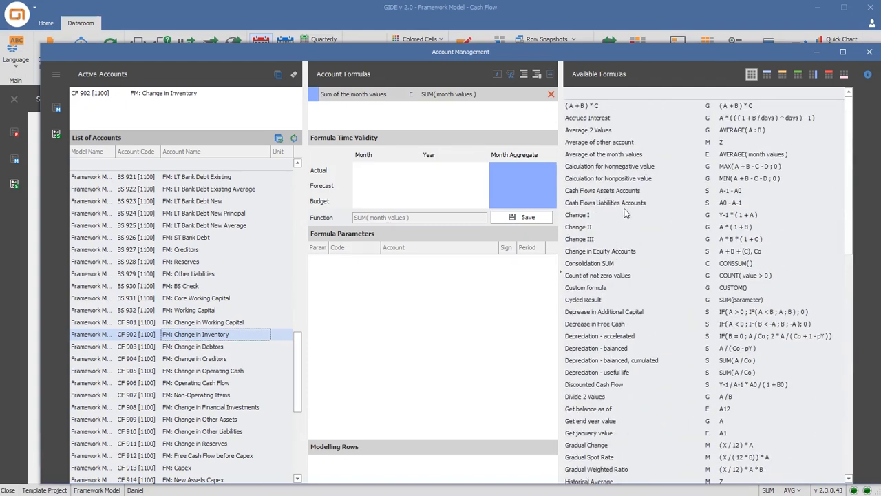
pyautogui.doubleClick(628, 194)
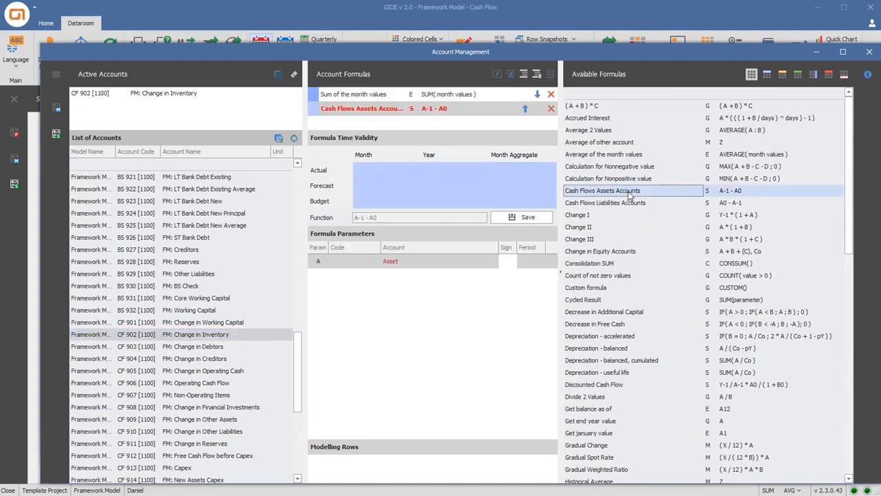
pyautogui.moveTo(301, 340); pyautogui.dragTo(305, 270)
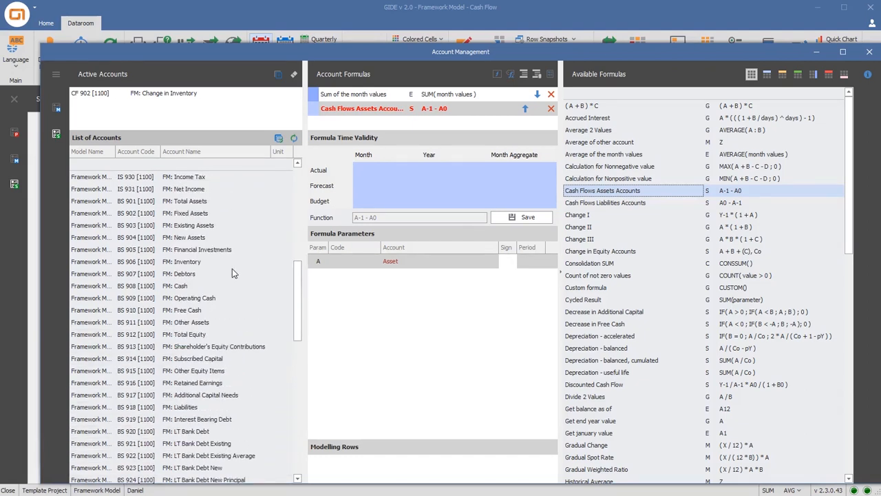
pyautogui.click(198, 263)
pyautogui.moveTo(199, 264); pyautogui.dragTo(396, 267)
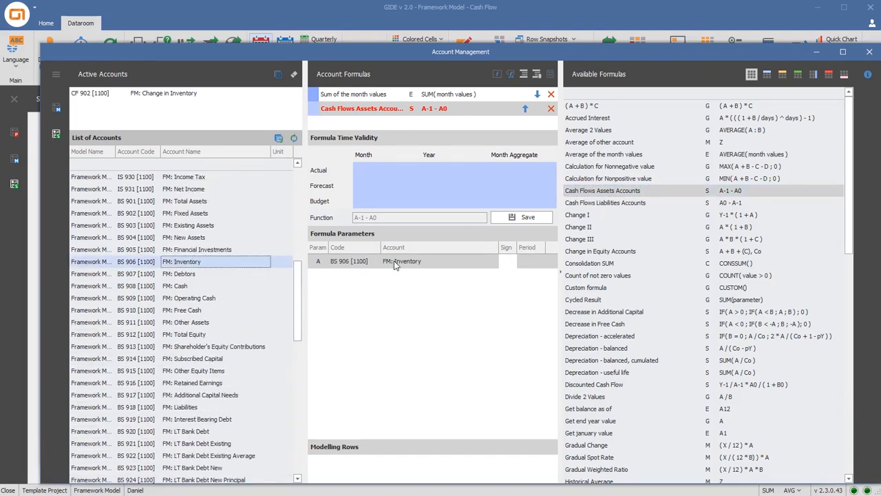
pyautogui.click(511, 218)
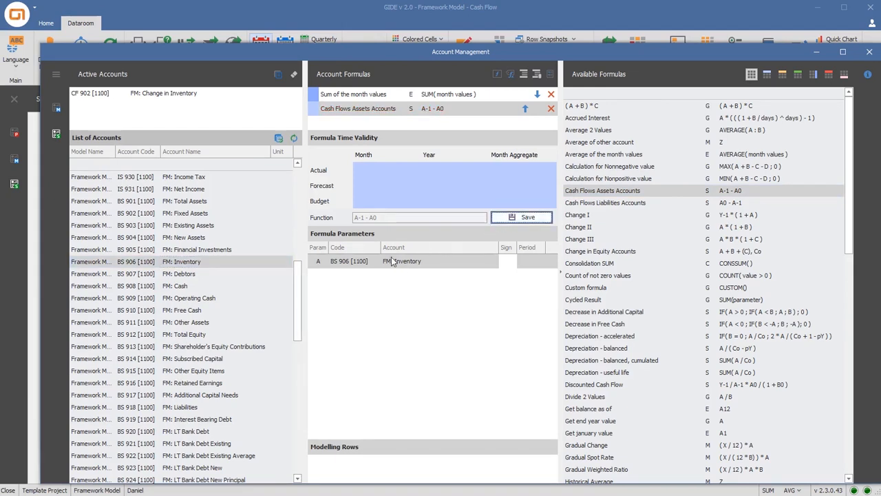
# Add the Cash Flows Assets Accounts formula to FM: Change in Debtors with FM: Debtors as the asset parameter, and save it
pyautogui.moveTo(297, 300); pyautogui.dragTo(294, 367)
pyautogui.click(214, 358)
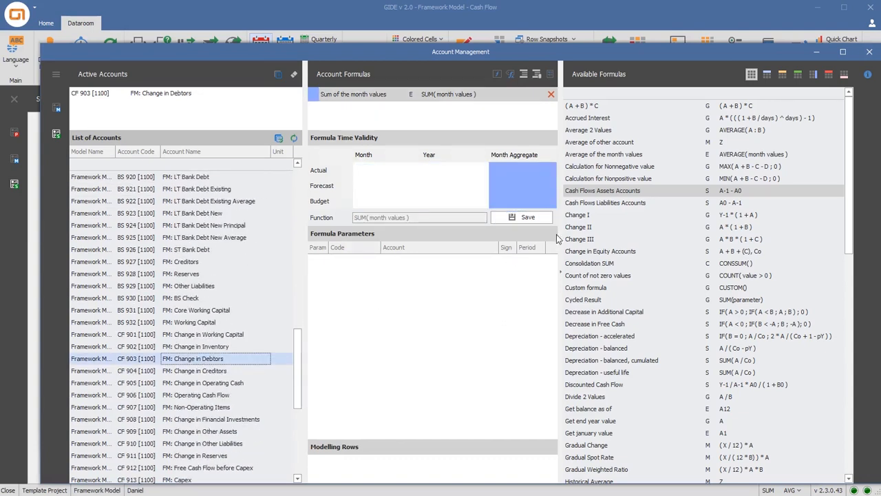
pyautogui.doubleClick(620, 191)
pyautogui.moveTo(303, 347); pyautogui.dragTo(298, 276)
pyautogui.click(230, 230)
pyautogui.moveTo(232, 236); pyautogui.dragTo(410, 265)
pyautogui.click(512, 219)
# Add the Cash Flows Assets Accounts formula to FM: Change in Operating Cash with FM: Operating Cash as the asset parameter, and save it
pyautogui.moveTo(301, 308); pyautogui.dragTo(288, 363)
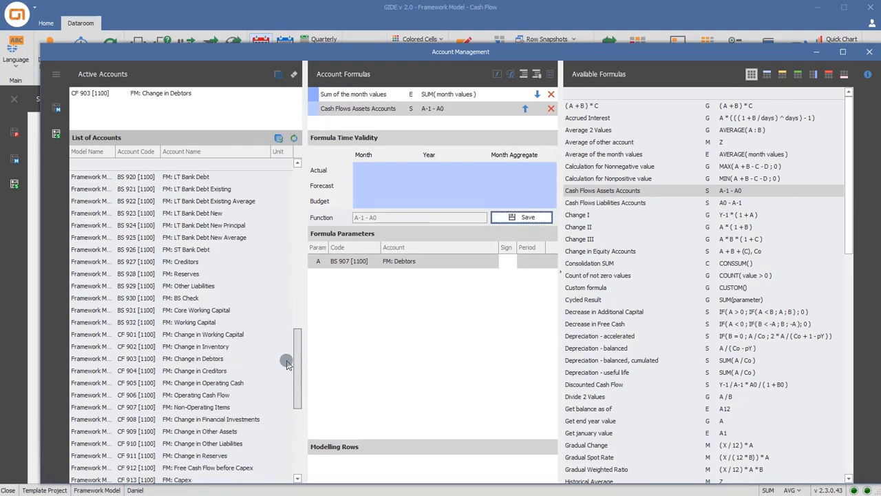
pyautogui.click(237, 384)
pyautogui.doubleClick(607, 192)
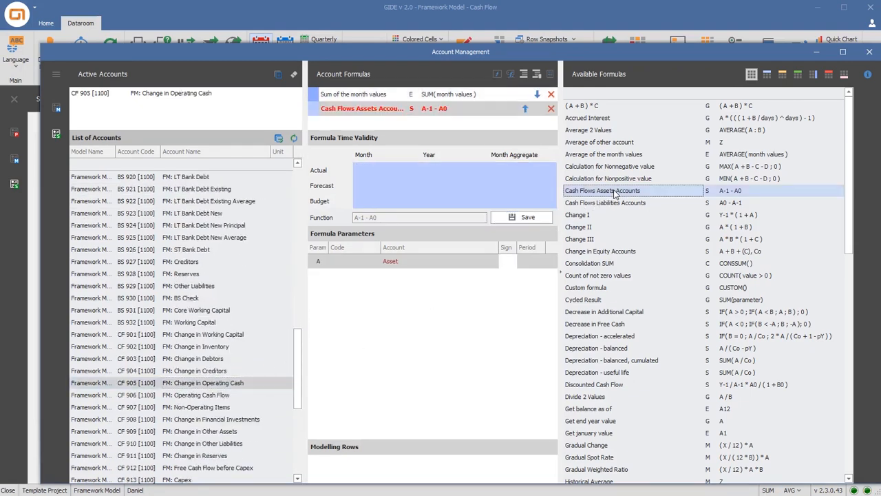
pyautogui.moveTo(298, 346); pyautogui.dragTo(298, 275)
pyautogui.moveTo(204, 311); pyautogui.dragTo(389, 263)
pyautogui.click(518, 219)
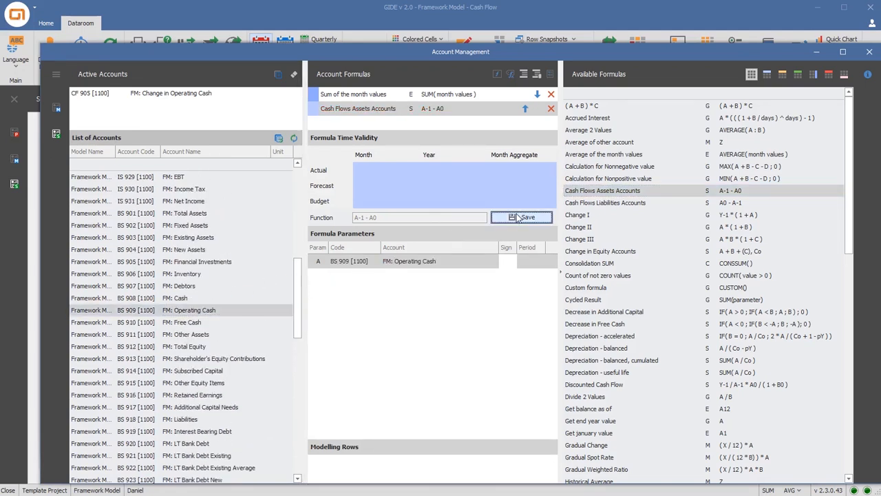
# Add the Cash Flows Assets Accounts formula to FM: Change in Financial Investments with FM: Financial Investments as the asset parameter, and save it
pyautogui.scroll(-6, 254, 416)
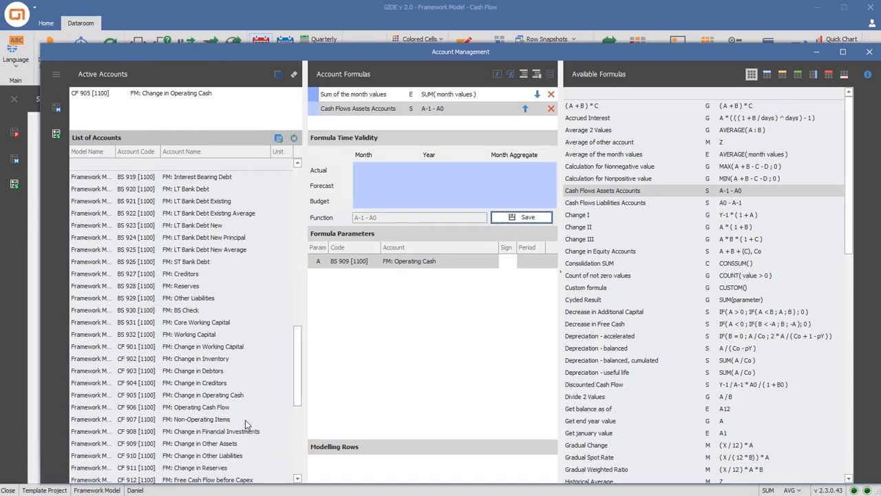
pyautogui.click(227, 430)
pyautogui.doubleClick(628, 193)
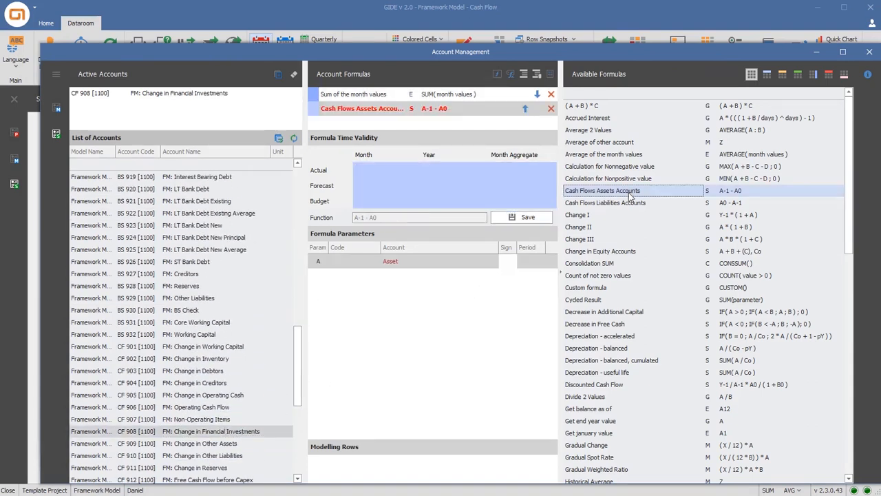
pyautogui.moveTo(299, 348); pyautogui.dragTo(301, 289)
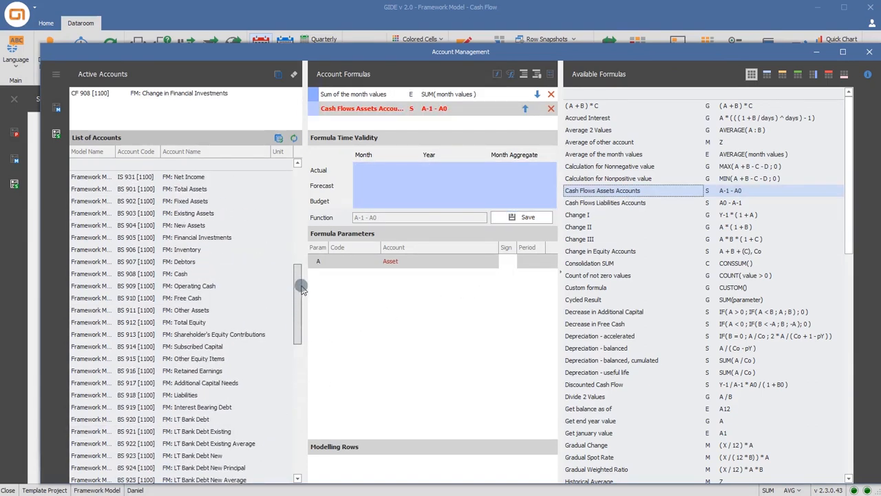
pyautogui.moveTo(219, 239); pyautogui.dragTo(410, 261)
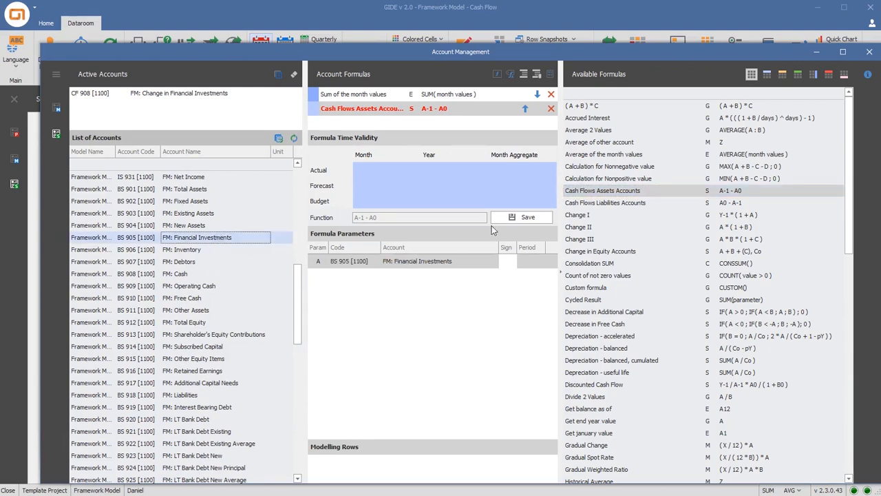
pyautogui.click(523, 216)
# Add the Cash Flows Assets Accounts formula to FM: Change in Other Assets with FM: Other Assets as the asset parameter, and save it
pyautogui.moveTo(299, 311); pyautogui.dragTo(292, 380)
pyautogui.click(227, 423)
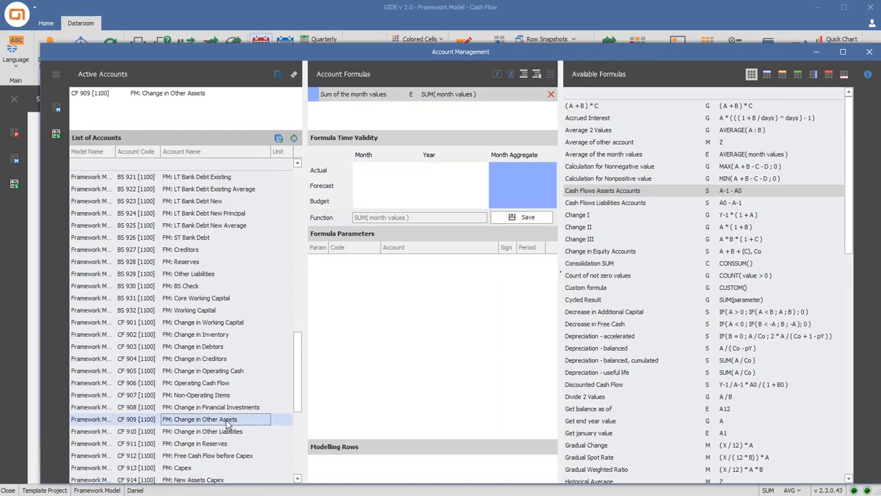
pyautogui.doubleClick(606, 195)
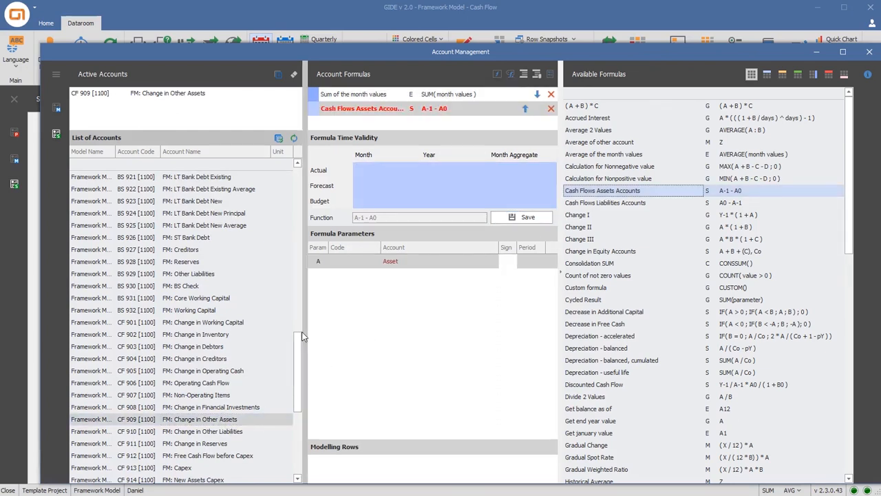
pyautogui.moveTo(297, 339); pyautogui.dragTo(395, 262)
pyautogui.click(517, 219)
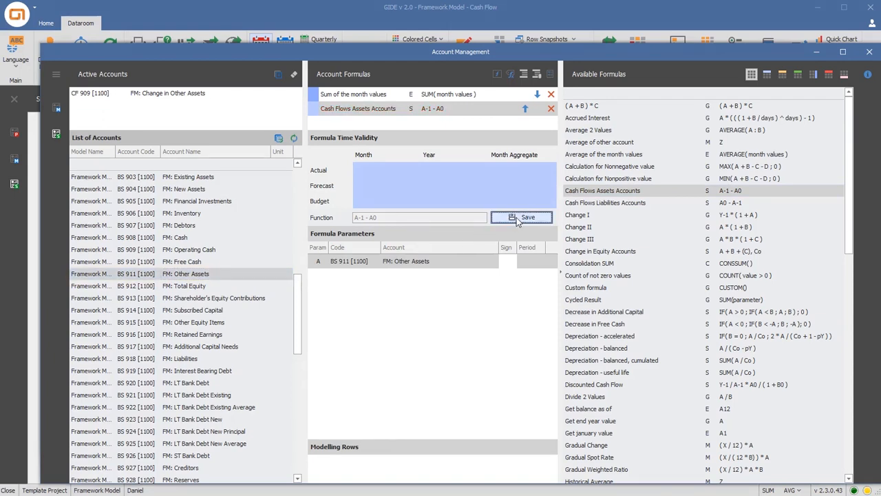
# Add the Cash Flows Liabilities Accounts formula to FM: Change in Creditors with FM: Creditors as the liability parameter, and save it
pyautogui.moveTo(301, 296); pyautogui.dragTo(299, 352)
pyautogui.click(222, 384)
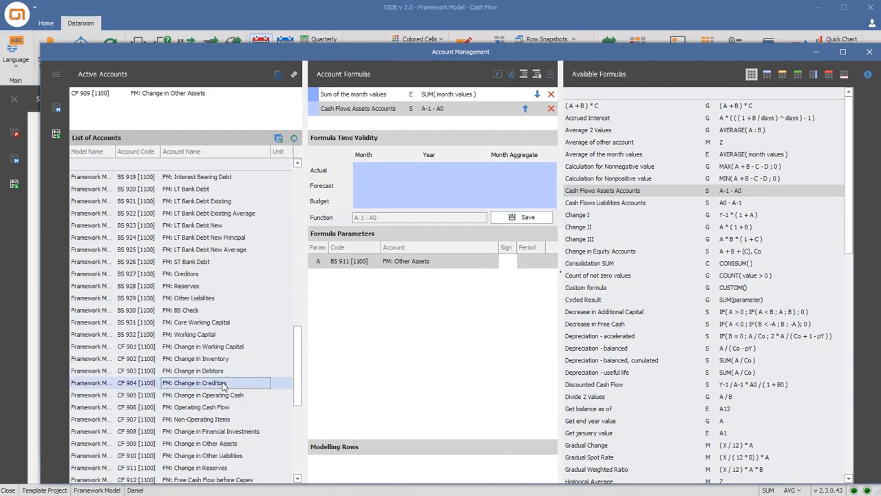
pyautogui.doubleClick(608, 203)
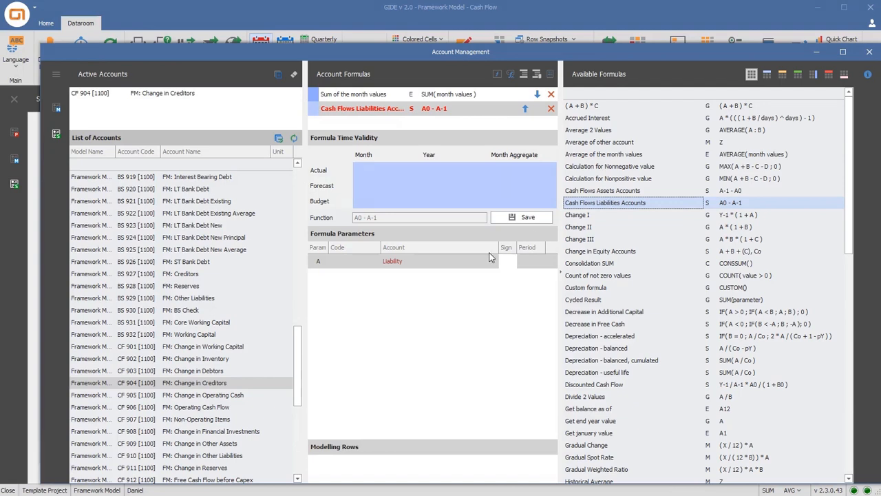
pyautogui.moveTo(297, 348); pyautogui.dragTo(297, 296)
pyautogui.moveTo(183, 468); pyautogui.dragTo(406, 265)
pyautogui.click(499, 220)
# Add the Cash Flows Liabilities Accounts formula to FM: Change in Other Liabilities with FM: Other Liabilities as the liability parameter, and save it
pyautogui.moveTo(289, 302); pyautogui.dragTo(288, 372)
pyautogui.click(247, 382)
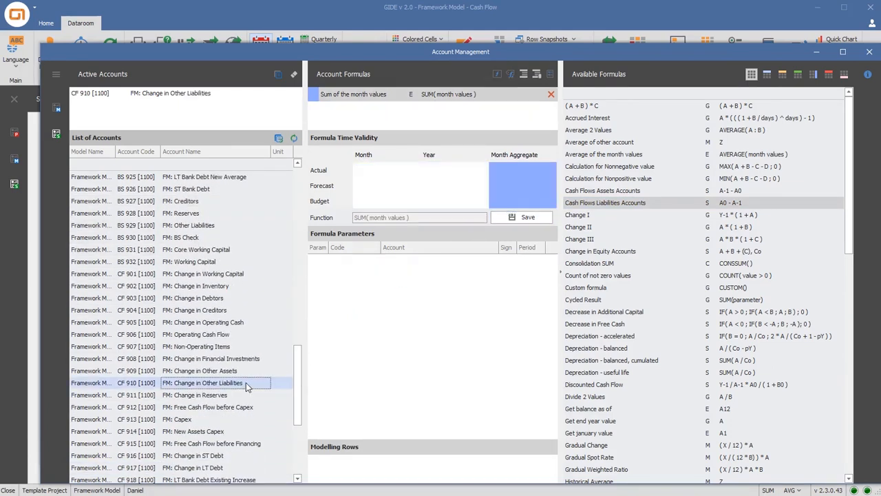
pyautogui.doubleClick(601, 204)
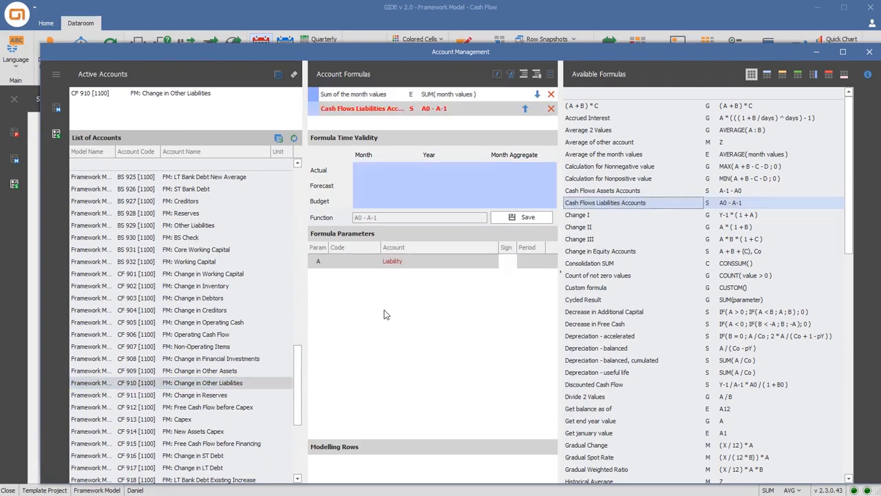
pyautogui.scroll(3, 301, 357)
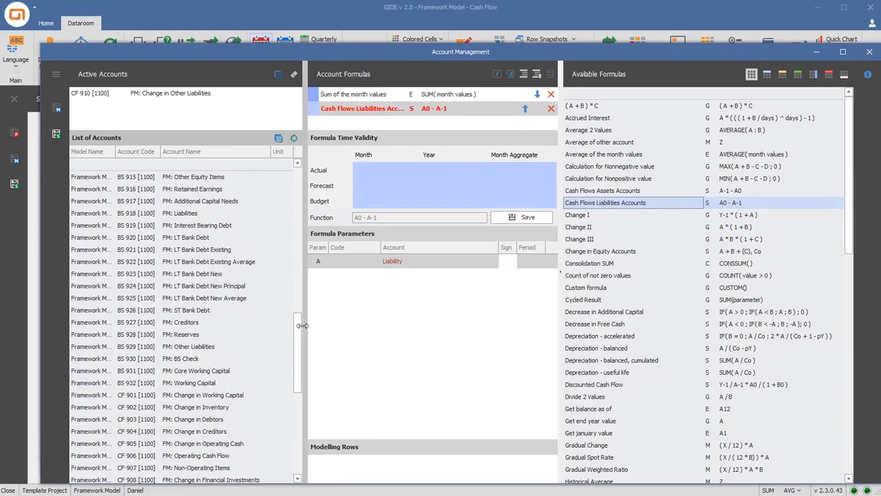
pyautogui.moveTo(214, 351); pyautogui.dragTo(411, 267)
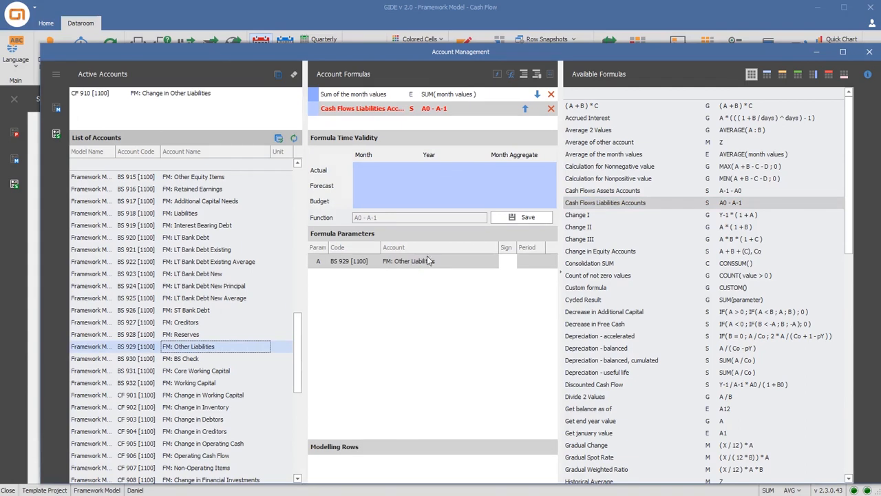
pyautogui.click(502, 218)
# Add the Cash Flows Liabilities Accounts formula to FM: Change in Reserves with FM: Reserves as the liability parameter, and save it
pyautogui.moveTo(299, 351); pyautogui.dragTo(295, 413)
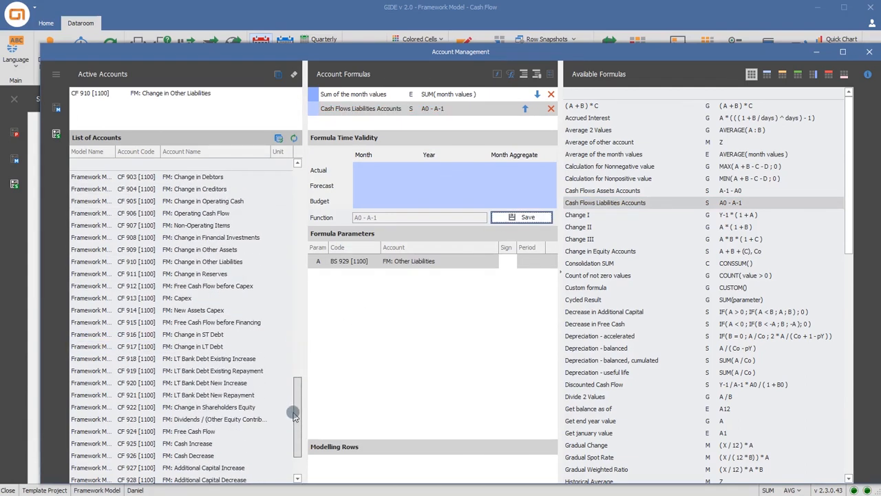
pyautogui.click(200, 274)
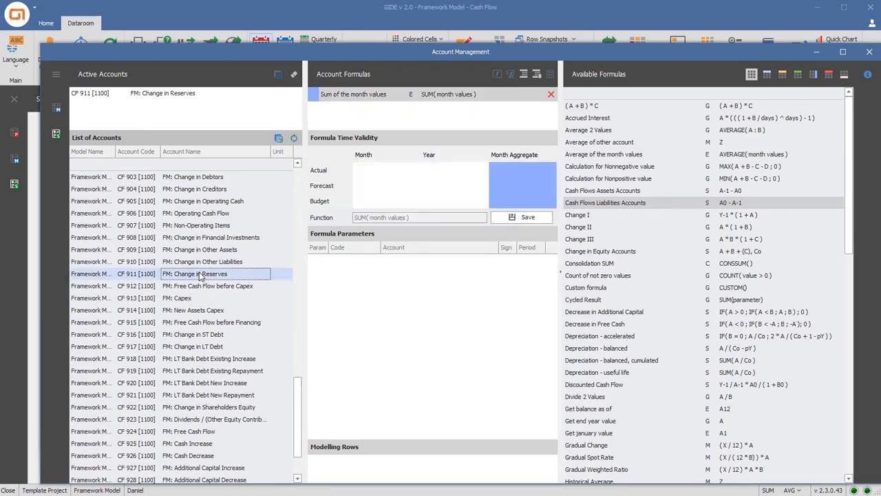
pyautogui.doubleClick(646, 204)
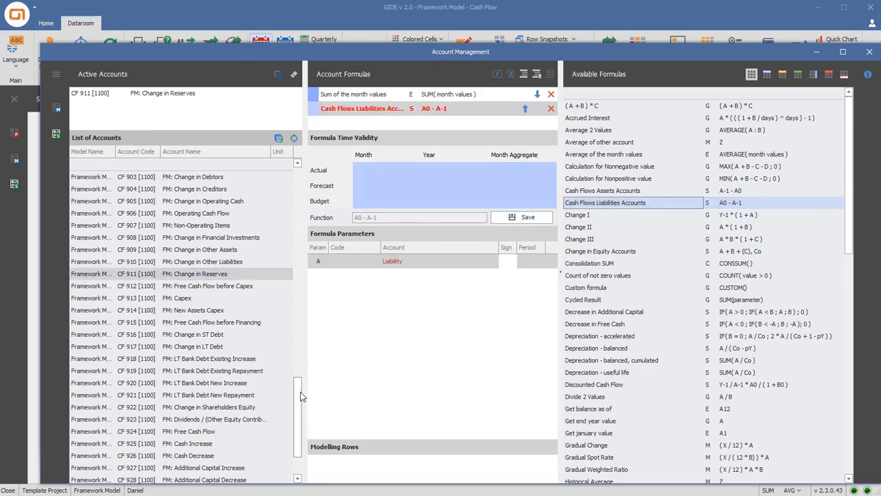
pyautogui.scroll(5, 298, 386)
pyautogui.click(201, 275)
pyautogui.moveTo(202, 275); pyautogui.dragTo(418, 267)
pyautogui.click(529, 219)
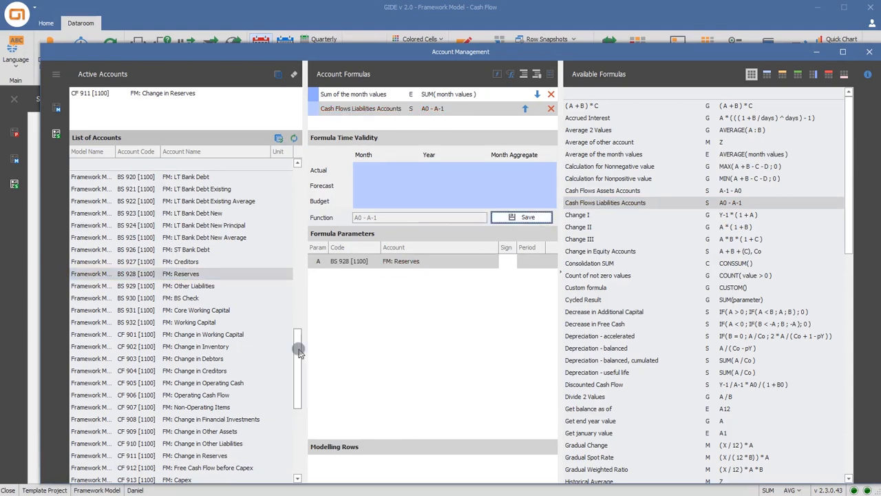
# Add the Cash Flows Liabilities Accounts formula to FM: Change in ST Debt with FM: ST Bank Debt as the liability parameter, and save it
pyautogui.scroll(-4, 292, 389)
pyautogui.scroll(-2, 292, 389)
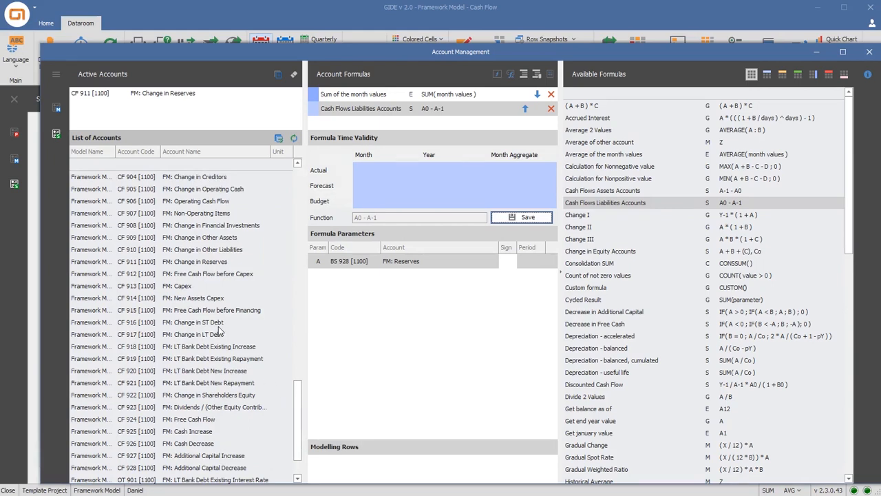
pyautogui.click(251, 322)
pyautogui.doubleClick(599, 204)
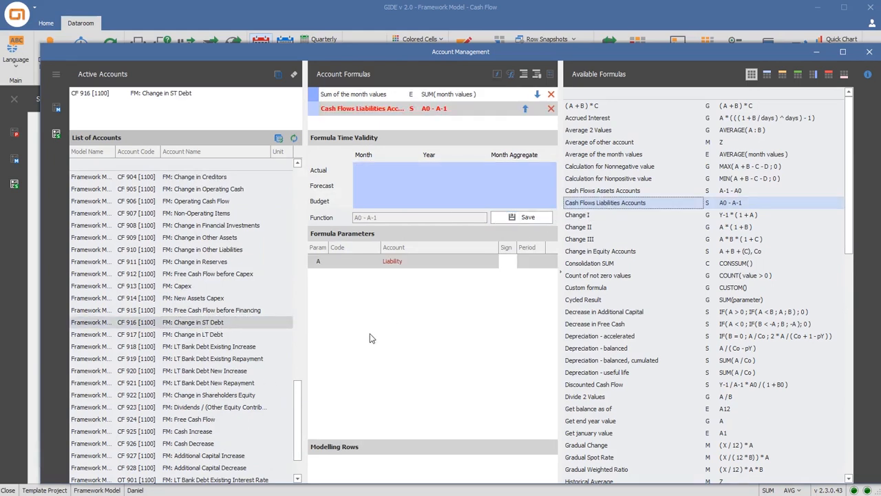
pyautogui.moveTo(294, 403); pyautogui.dragTo(307, 363)
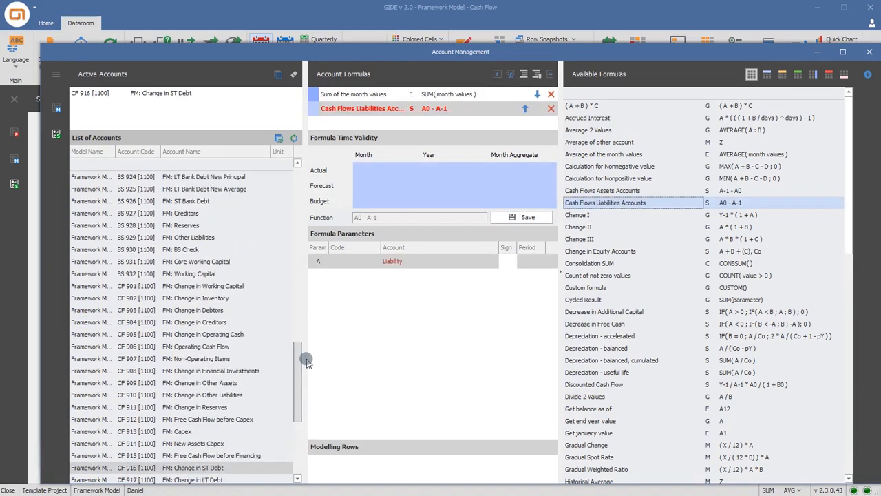
pyautogui.moveTo(207, 202); pyautogui.dragTo(406, 267)
pyautogui.click(524, 218)
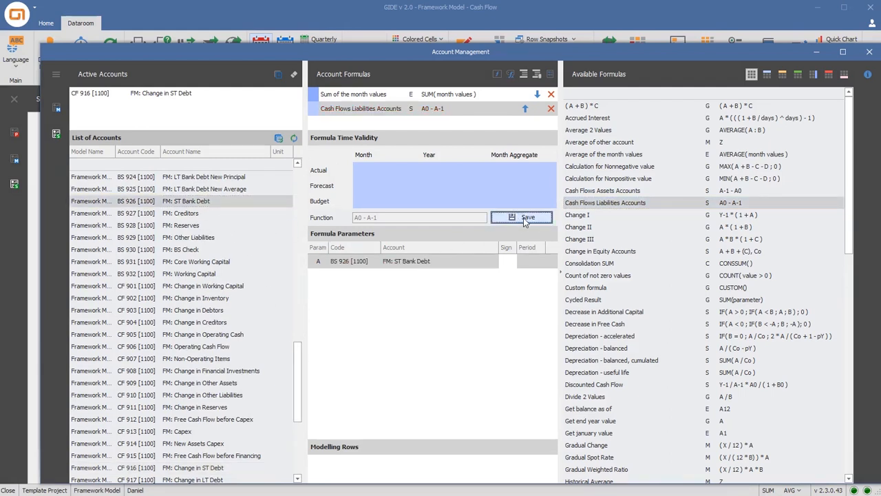
# Add the Cash Flows Liabilities Accounts formula to FM: Change in LT Debt with FM: LT Bank Debt as the liability parameter, and save it
pyautogui.moveTo(299, 361); pyautogui.dragTo(296, 374)
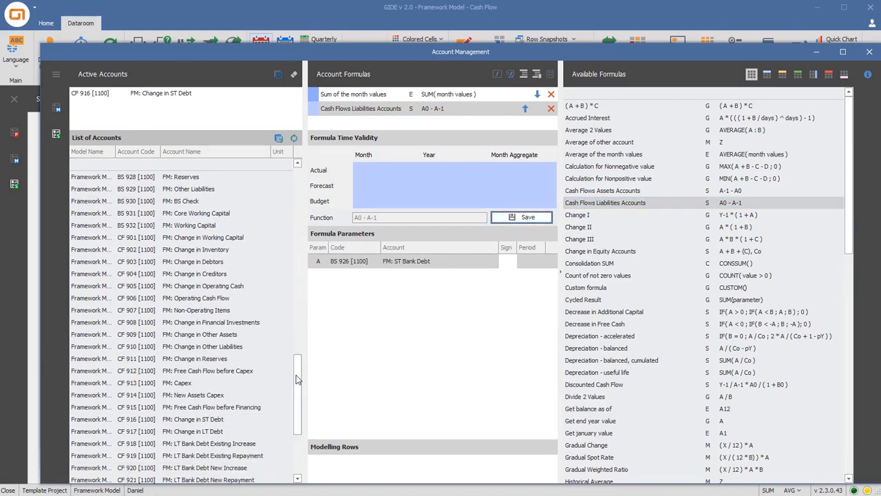
pyautogui.click(212, 431)
pyautogui.doubleClick(619, 203)
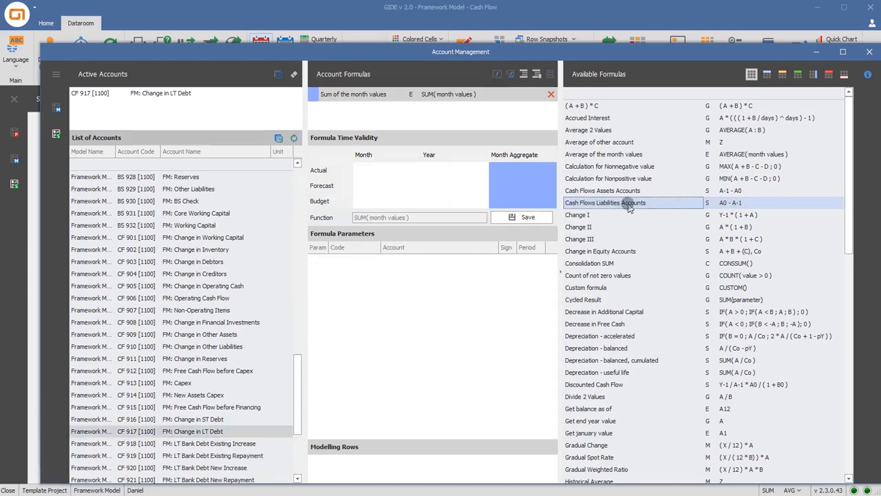
pyautogui.scroll(4, 268, 291)
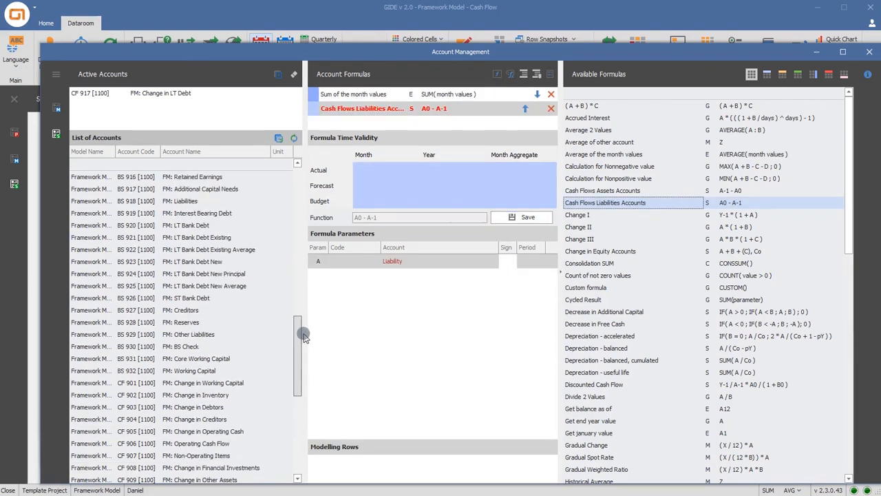
pyautogui.moveTo(215, 237); pyautogui.dragTo(409, 264)
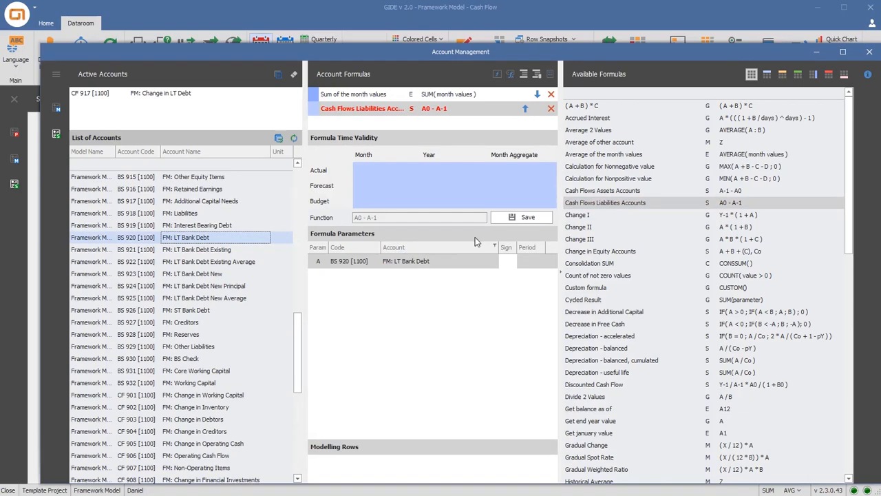
pyautogui.click(514, 218)
# Add the Cash Flows Liabilities Accounts formula to FM: Change in Shareholders Equity with FM: Shareholder's Equity Contributions as the liability parameter, and save it
pyautogui.moveTo(296, 351); pyautogui.dragTo(293, 402)
pyautogui.click(242, 456)
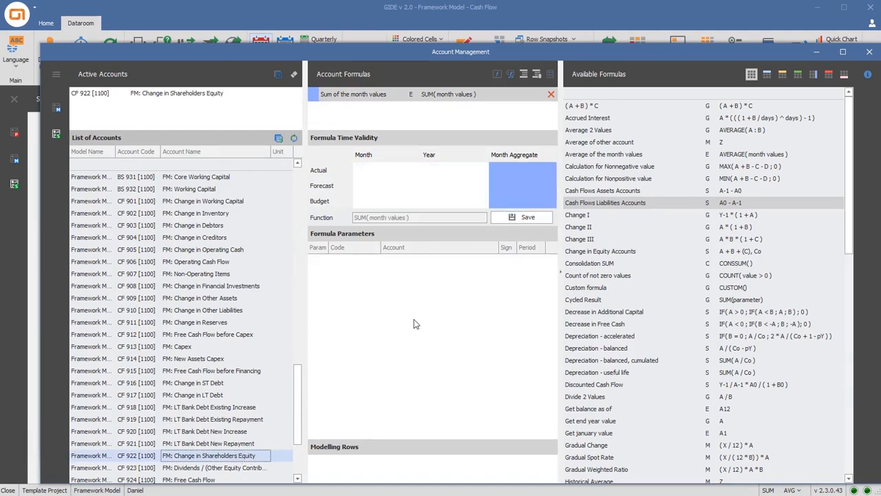
pyautogui.doubleClick(597, 204)
pyautogui.moveTo(299, 391); pyautogui.dragTo(300, 322)
pyautogui.moveTo(248, 219); pyautogui.dragTo(394, 262)
pyautogui.click(528, 219)
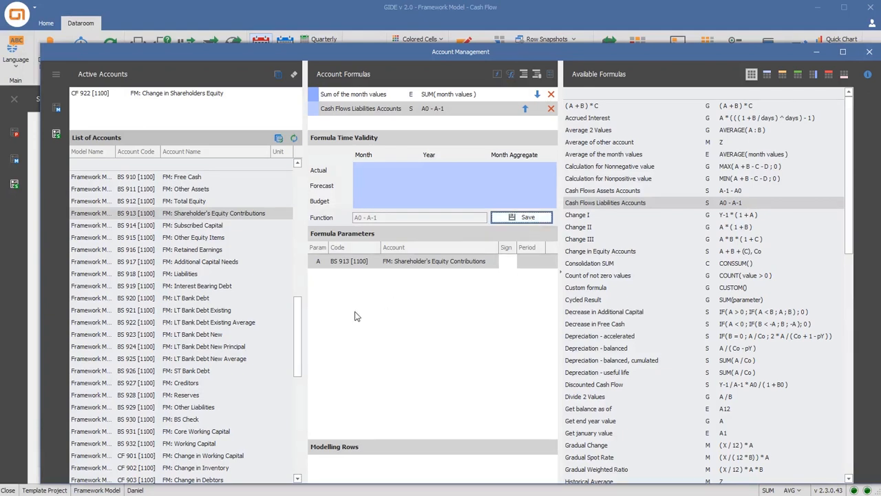
# Add the Result formula to the account FM: Dividends / (Other Equity Contributions)
pyautogui.moveTo(301, 344); pyautogui.dragTo(290, 445)
pyautogui.click(226, 372)
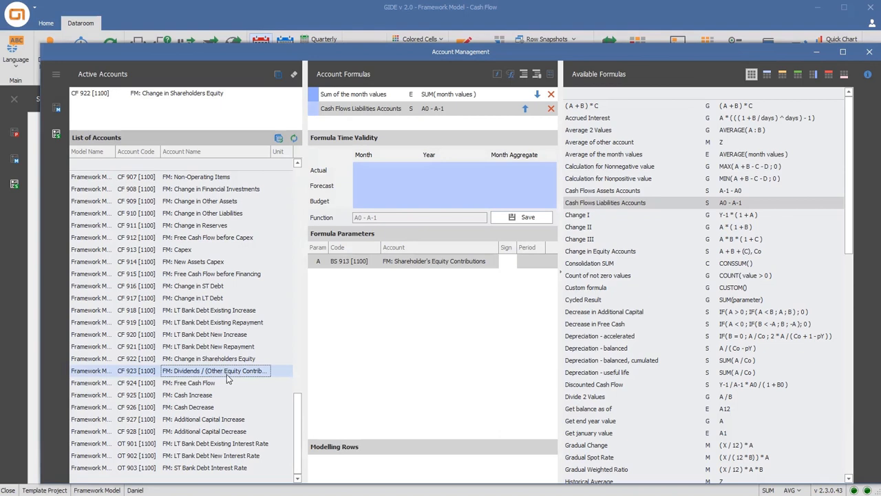
pyautogui.doubleClick(226, 374)
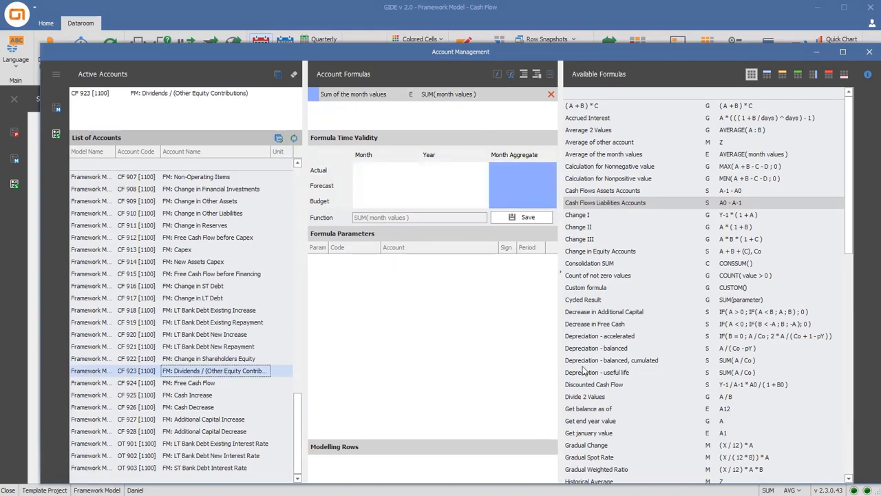
pyautogui.scroll(-12, 583, 371)
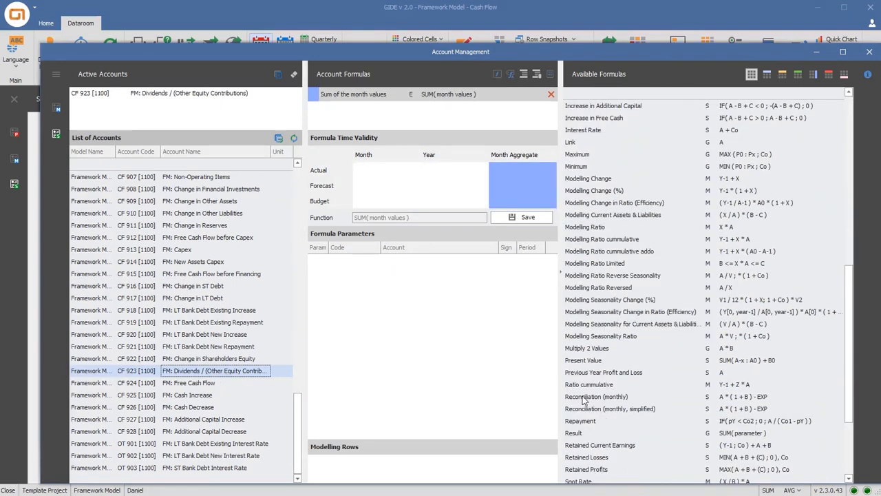
pyautogui.doubleClick(576, 432)
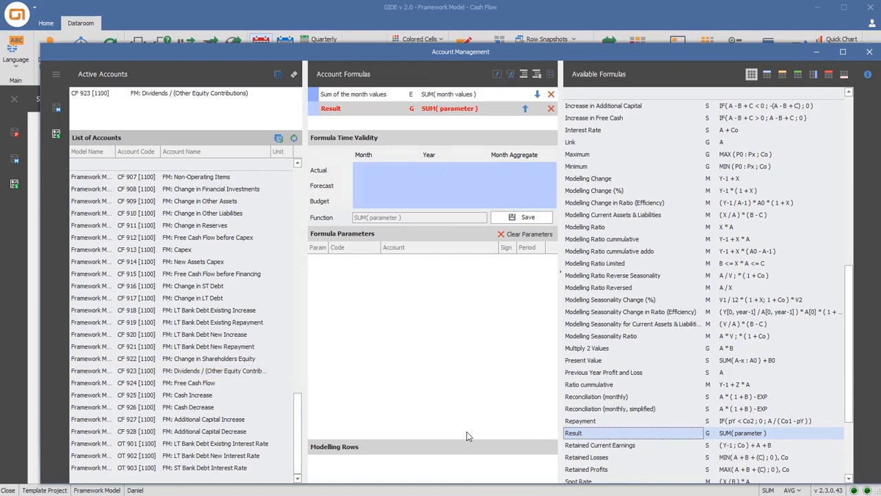
# Add FM: Retained Earnings twice and FM: Net Income once as parameters of the Result formula
pyautogui.moveTo(303, 428); pyautogui.dragTo(306, 327)
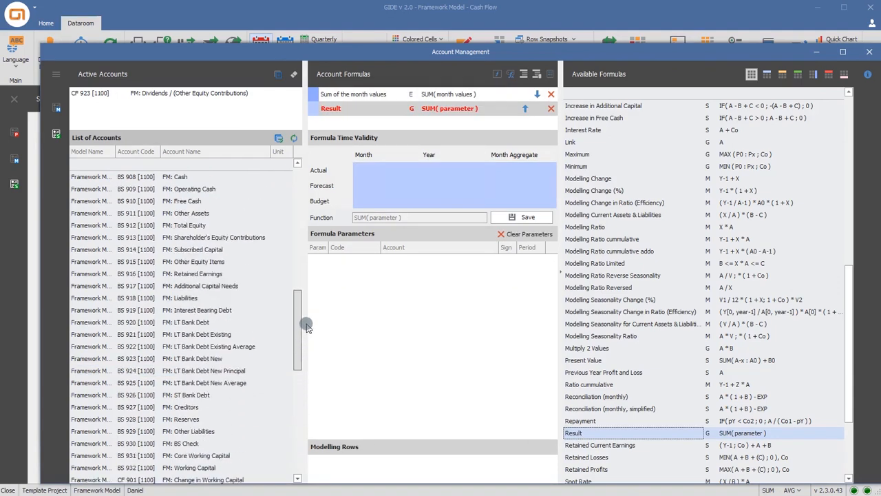
pyautogui.click(213, 274)
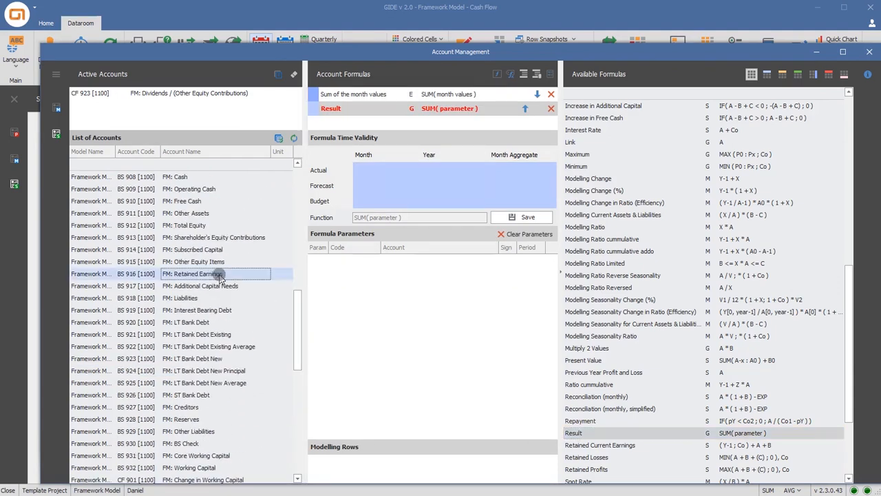
pyautogui.click(379, 297)
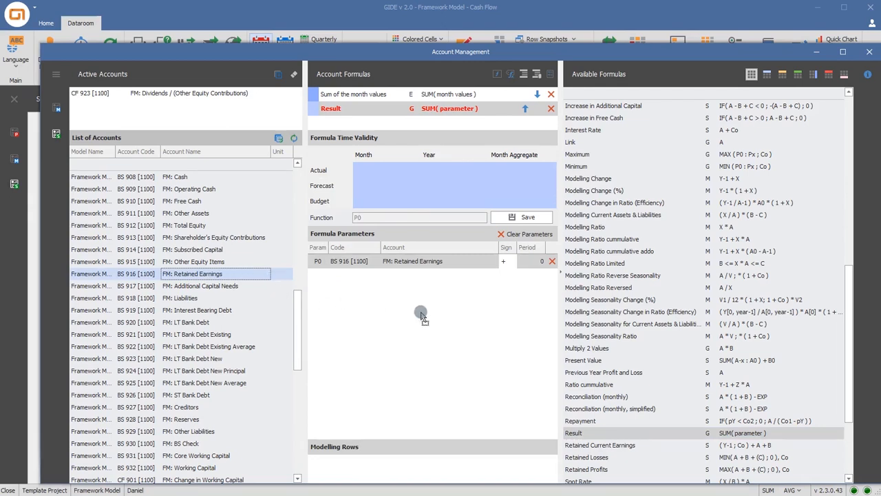
pyautogui.moveTo(421, 316); pyautogui.dragTo(422, 316)
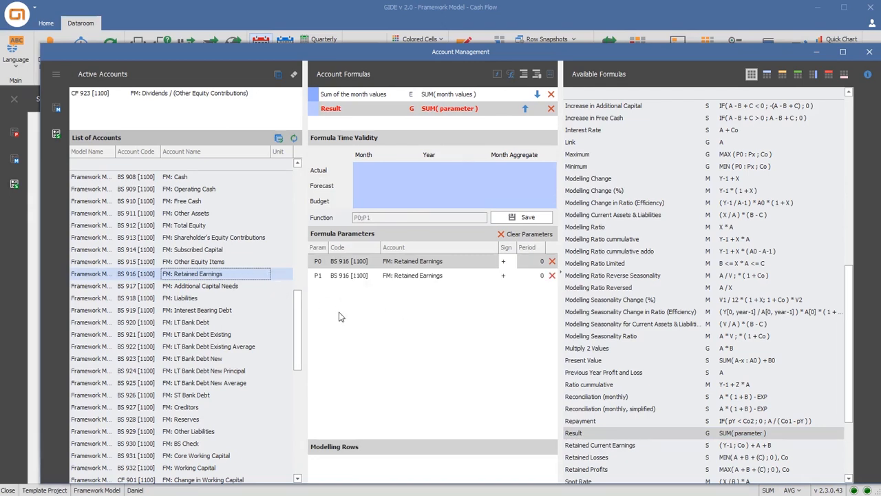
pyautogui.moveTo(300, 312); pyautogui.dragTo(300, 278)
pyautogui.click(203, 216)
pyautogui.moveTo(202, 216); pyautogui.dragTo(419, 309)
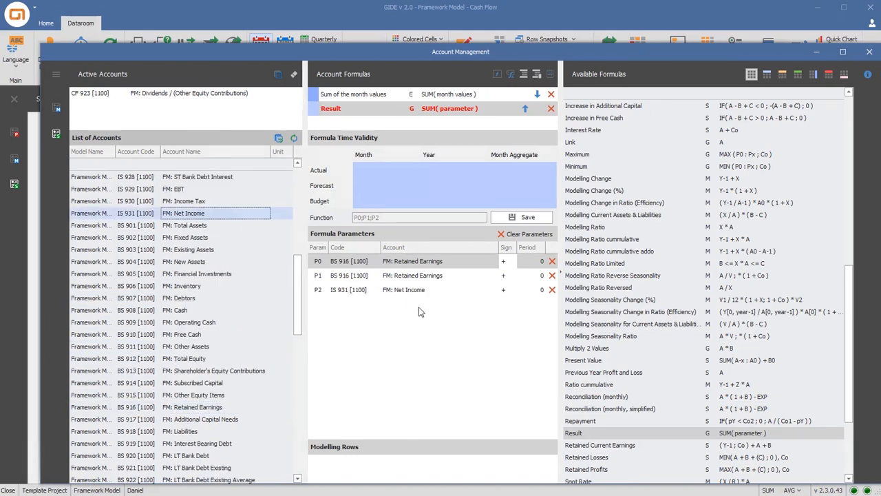
# Set the period of the first FM: Retained Earnings parameter to -1 and the sign of the second one to minus
pyautogui.click(535, 263)
pyautogui.click(541, 265)
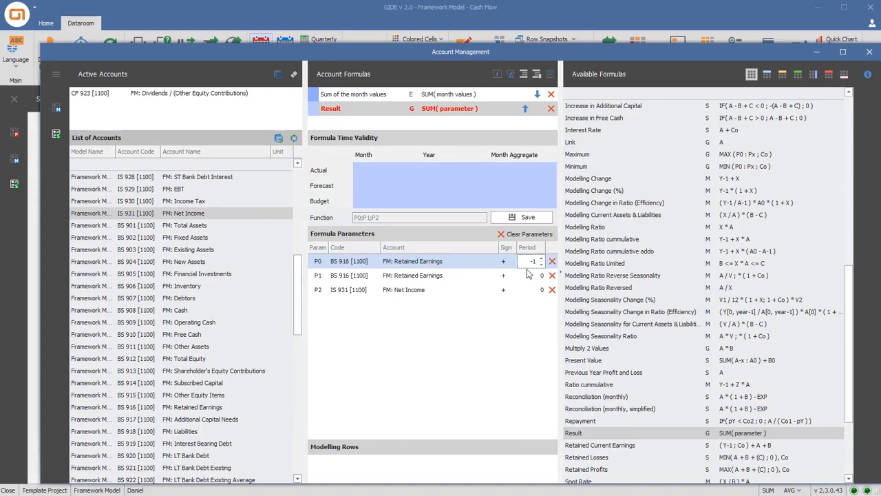
pyautogui.click(517, 276)
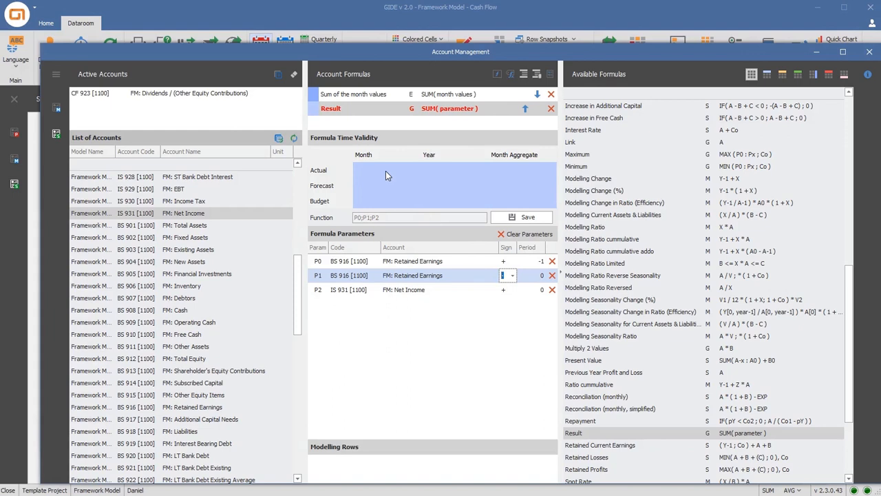
# Limit the Result formula of FM: Dividends / (Other Equity Contributions) to Actual month and year values and save it
pyautogui.moveTo(385, 172); pyautogui.dragTo(447, 171)
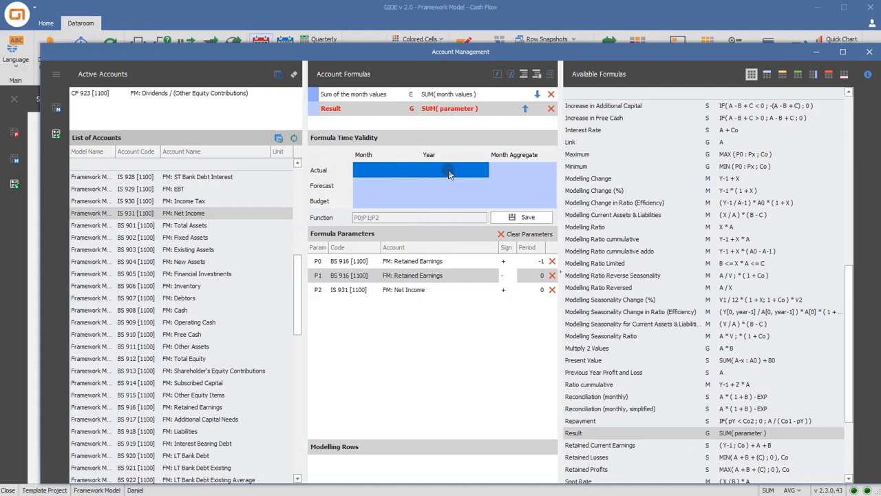
pyautogui.click(526, 217)
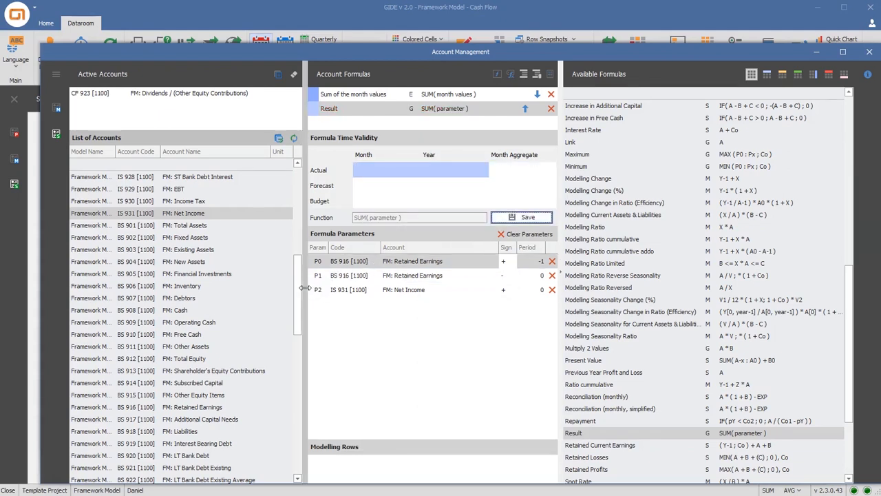
# Add the Result formula to the account FM: Capex
pyautogui.moveTo(297, 292); pyautogui.dragTo(294, 409)
pyautogui.click(182, 336)
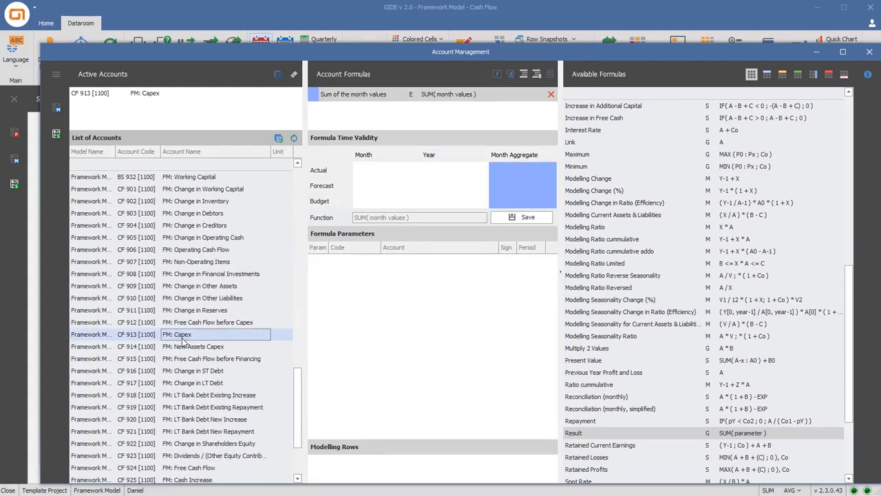
pyautogui.doubleClick(574, 433)
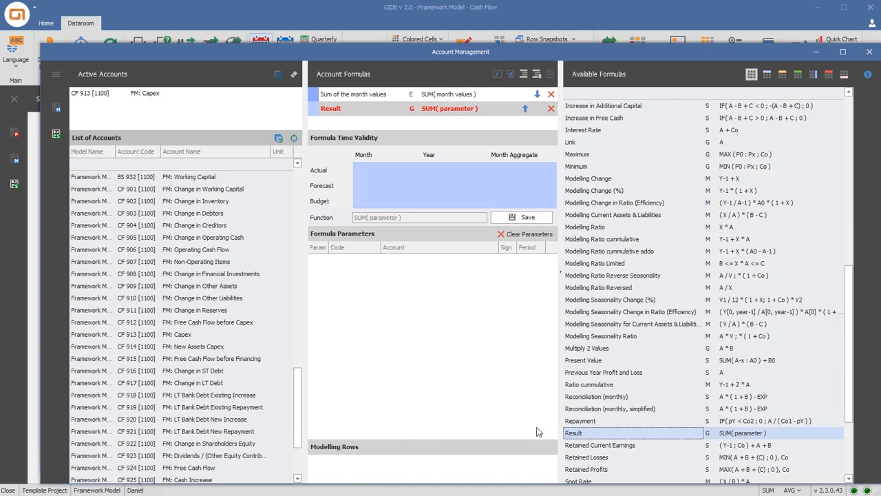
# Add FM: Fixed Assets twice, FM: Depreciation and FM: NBV of Assets Sold as parameters of the Capex Result formula
pyautogui.moveTo(301, 381); pyautogui.dragTo(298, 282)
pyautogui.moveTo(193, 311); pyautogui.dragTo(327, 320)
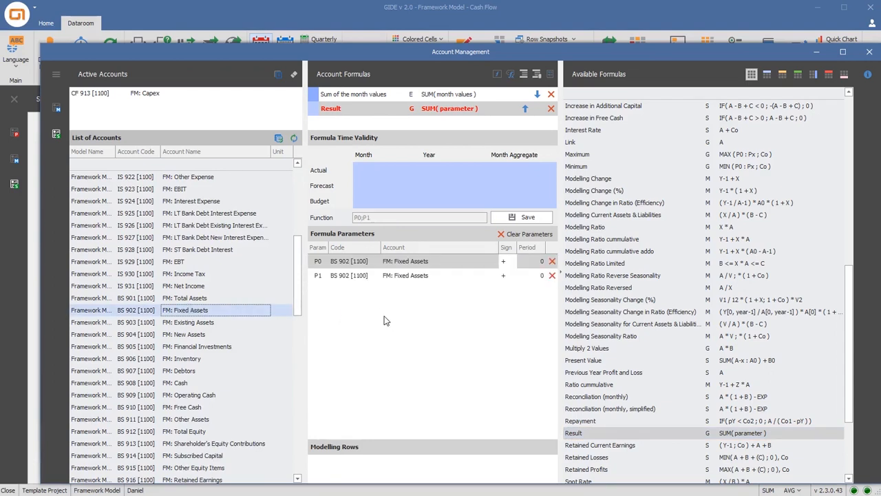
pyautogui.scroll(6, 298, 281)
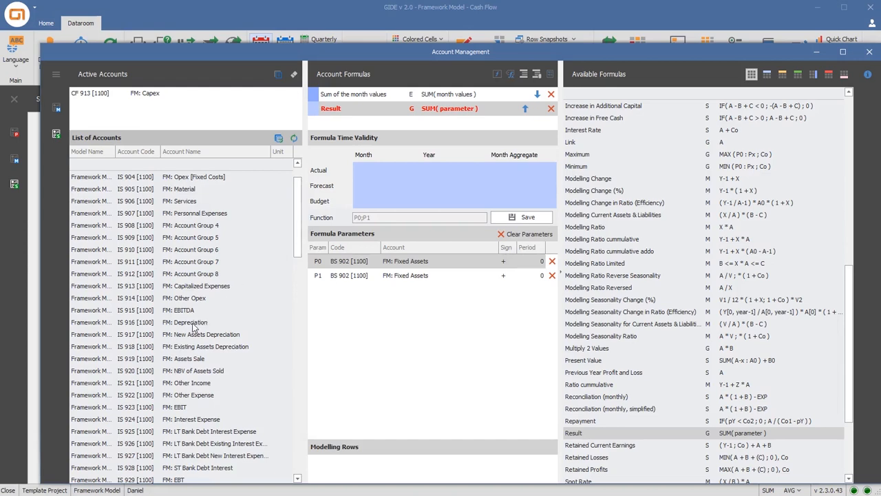
pyautogui.moveTo(193, 322); pyautogui.dragTo(383, 333)
pyautogui.moveTo(210, 371); pyautogui.dragTo(369, 363)
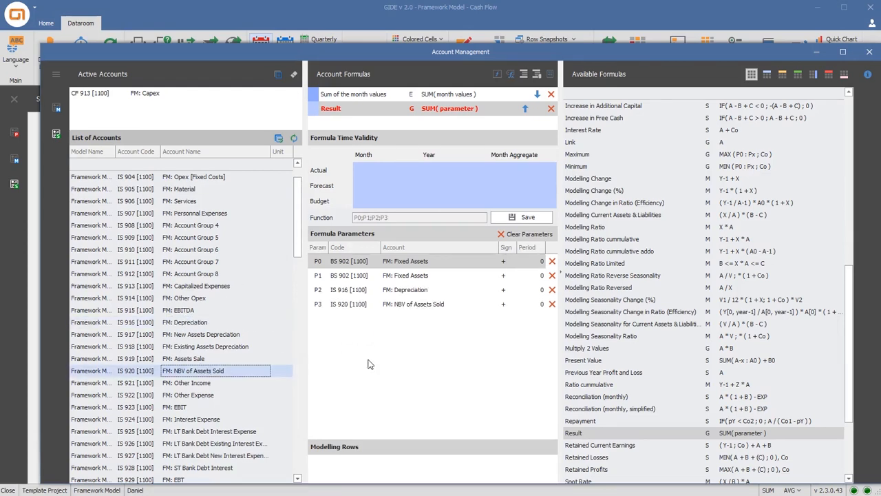
# Set the second FM: Fixed Assets parameter to a minus sign and period -1, and save the Capex formula
pyautogui.click(512, 276)
pyautogui.click(505, 297)
pyautogui.click(540, 278)
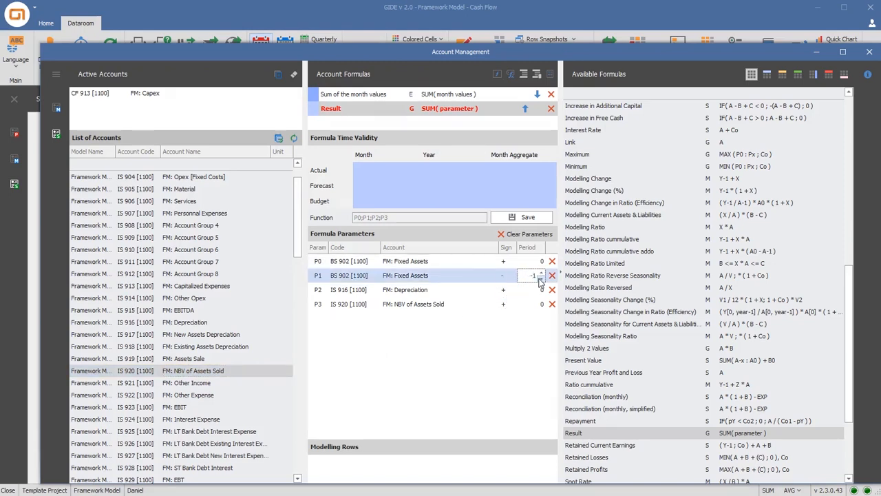
pyautogui.click(529, 218)
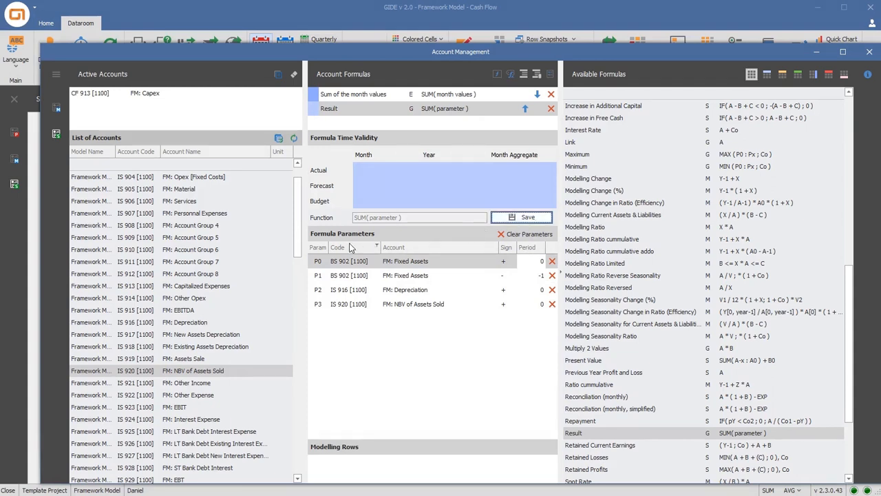
# Add the Result formula to FM: Non-Operating Items with FM: Other Income and FM: Other Expense as parameters
pyautogui.moveTo(298, 244); pyautogui.dragTo(285, 457)
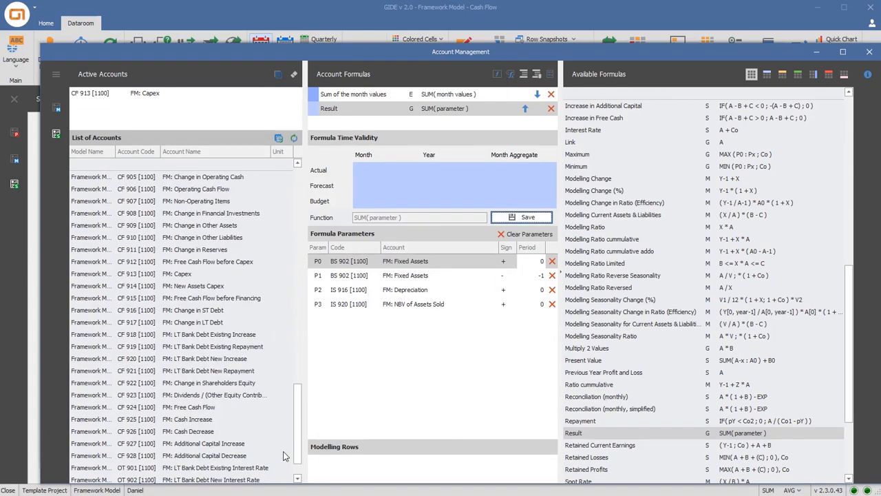
pyautogui.click(198, 202)
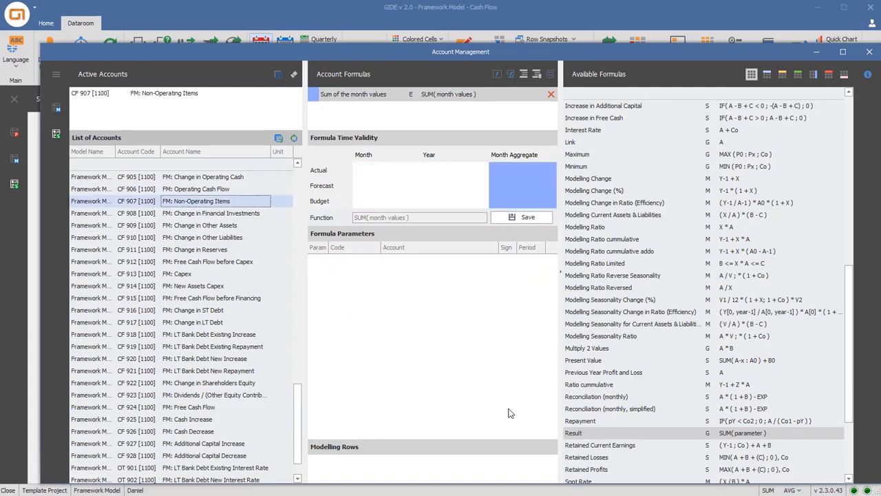
pyautogui.doubleClick(572, 432)
pyautogui.moveTo(297, 392); pyautogui.dragTo(310, 219)
pyautogui.moveTo(201, 262); pyautogui.dragTo(336, 285)
pyautogui.moveTo(229, 274); pyautogui.dragTo(402, 306)
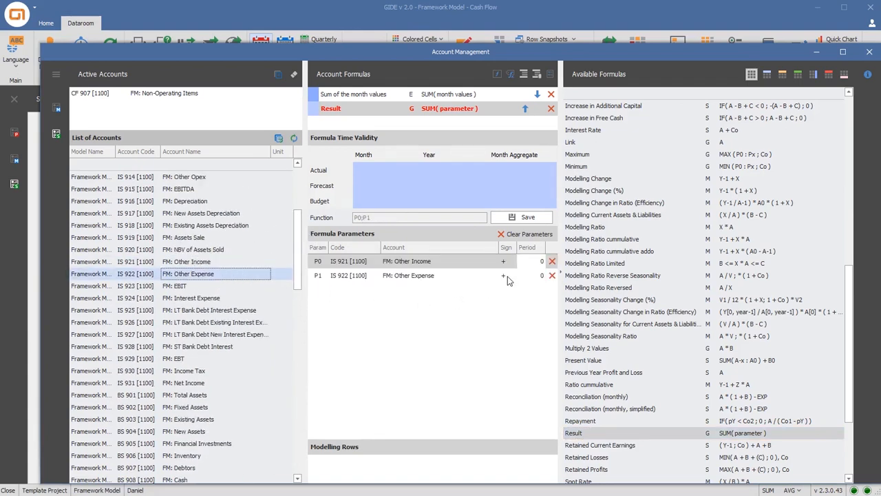
# Give the FM: Other Expense parameter a minus sign and save the Non-Operating Items formula
pyautogui.click(503, 276)
pyautogui.write('-')
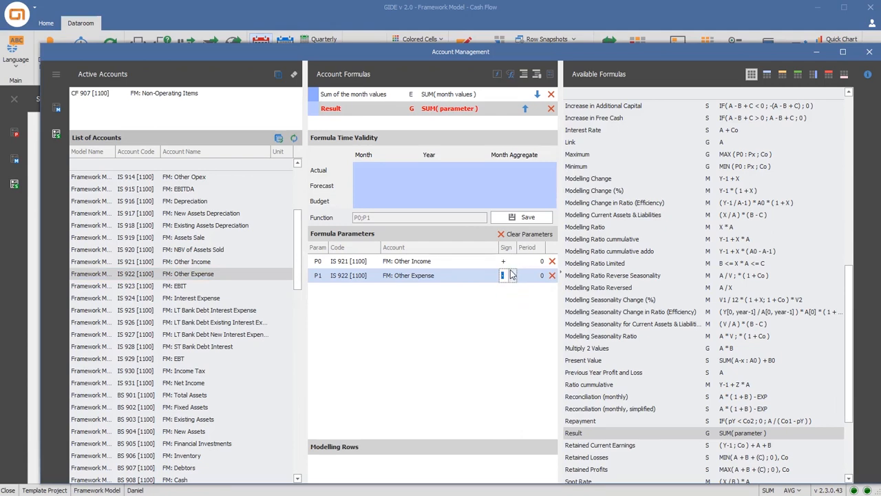
pyautogui.click(530, 222)
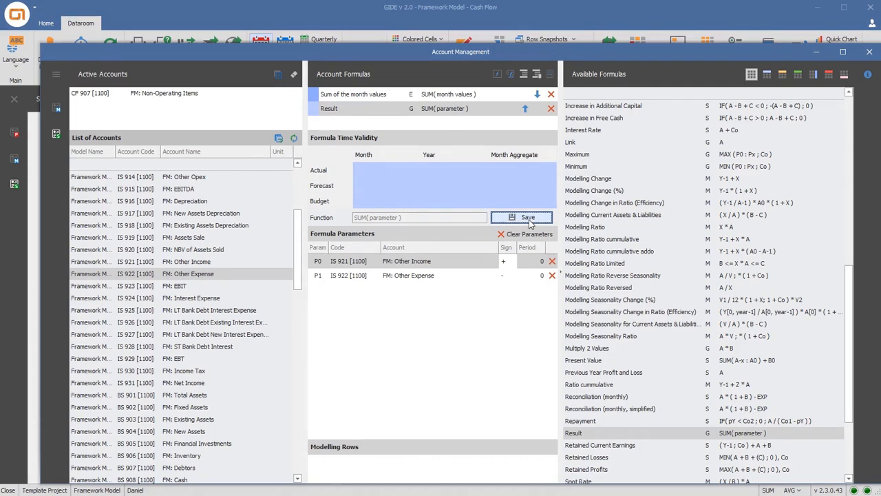
# Add the Increase in Free Cash formula to the account FM: Cash Increase
pyautogui.moveTo(298, 267); pyautogui.dragTo(287, 459)
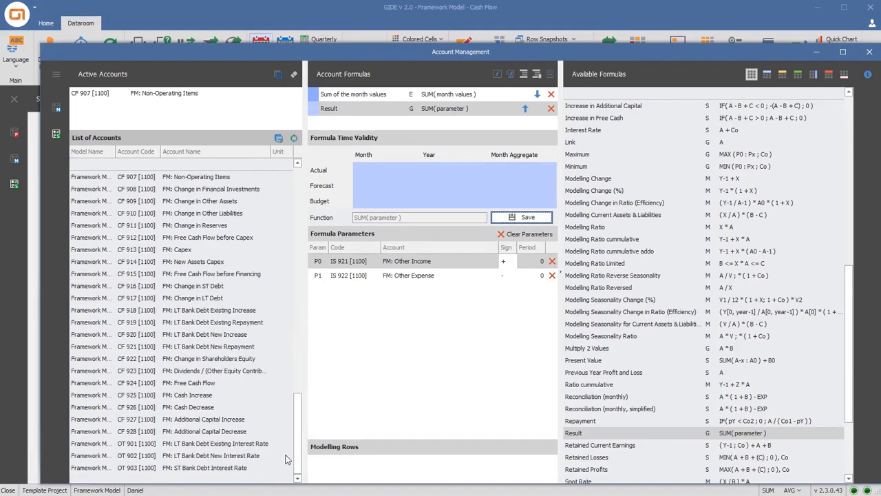
pyautogui.click(201, 396)
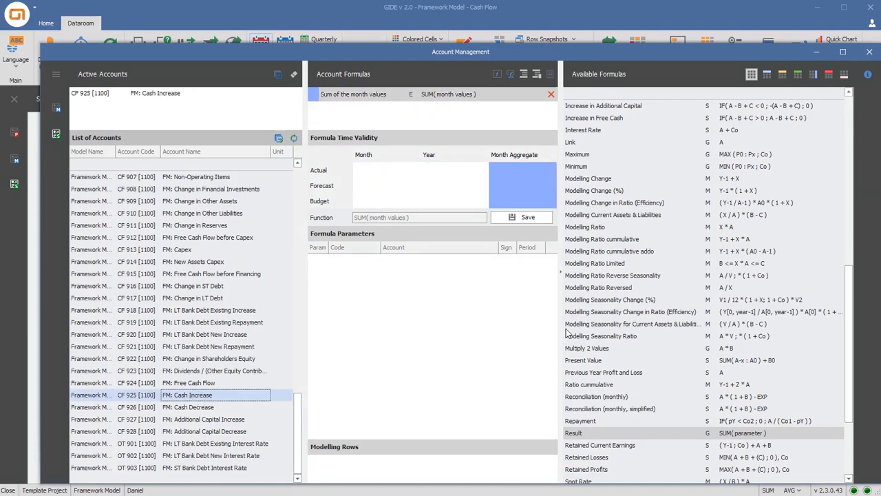
pyautogui.scroll(3, 613, 315)
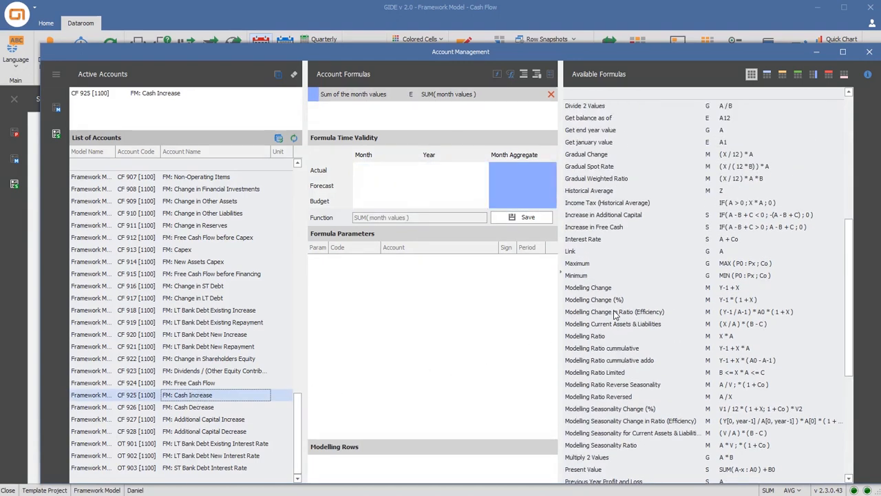
pyautogui.doubleClick(616, 230)
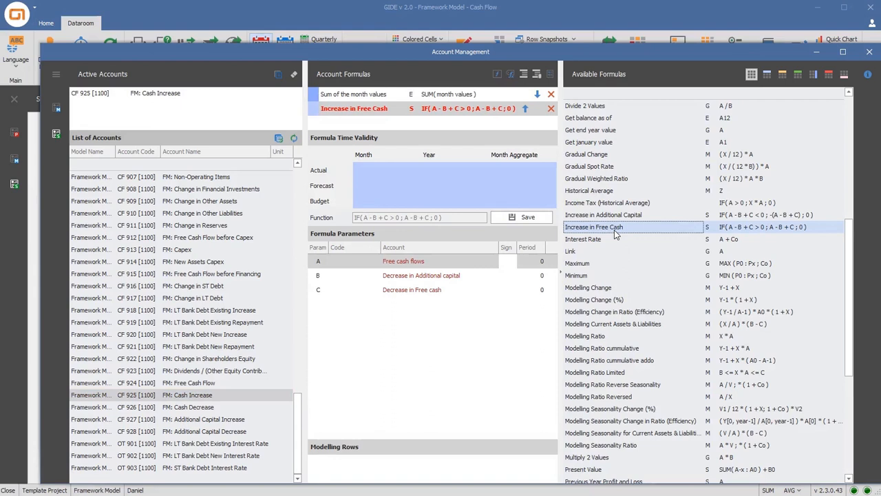
# Assign FM: Free Cash Flow, FM: Additional Capital Decrease and FM: Cash Decrease as parameters A, B and C, and save the Cash Increase formula
pyautogui.click(232, 383)
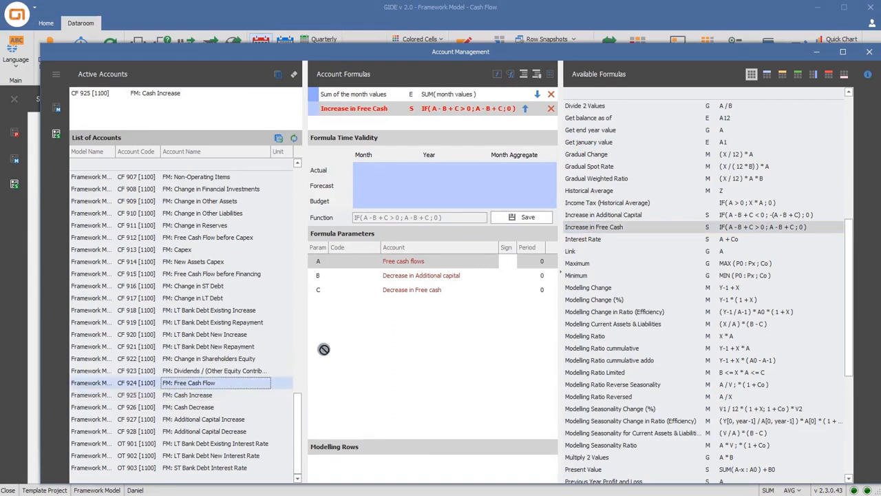
pyautogui.moveTo(441, 282); pyautogui.dragTo(458, 260)
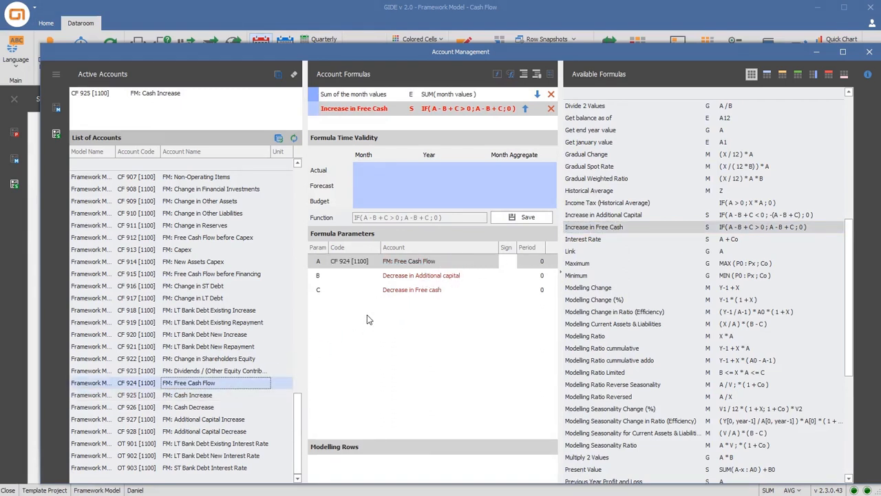
pyautogui.moveTo(224, 430); pyautogui.dragTo(448, 281)
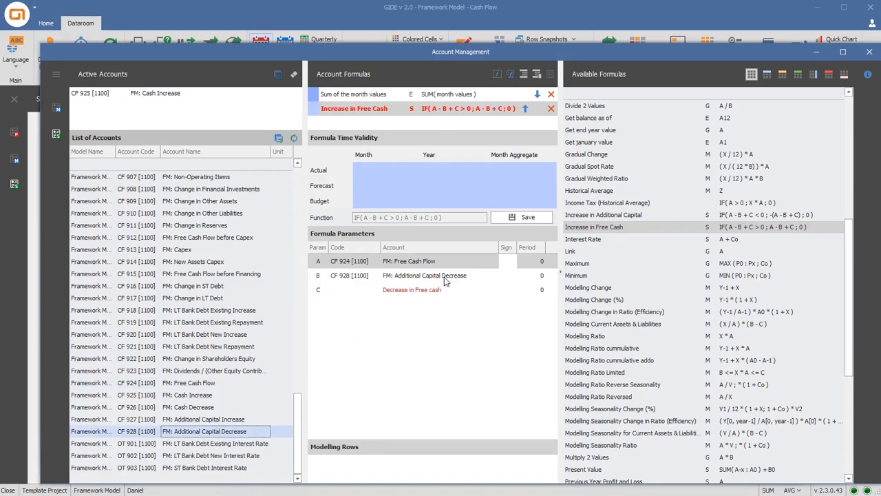
pyautogui.click(229, 407)
pyautogui.moveTo(229, 407); pyautogui.dragTo(438, 292)
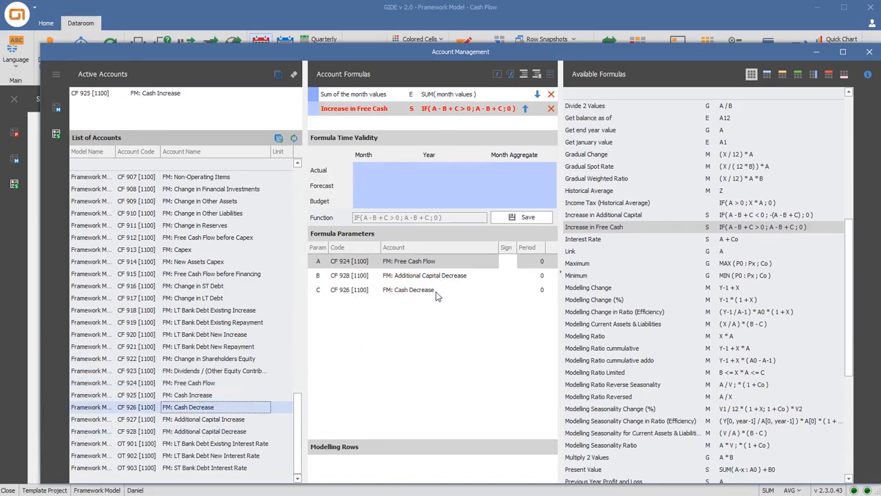
pyautogui.click(519, 219)
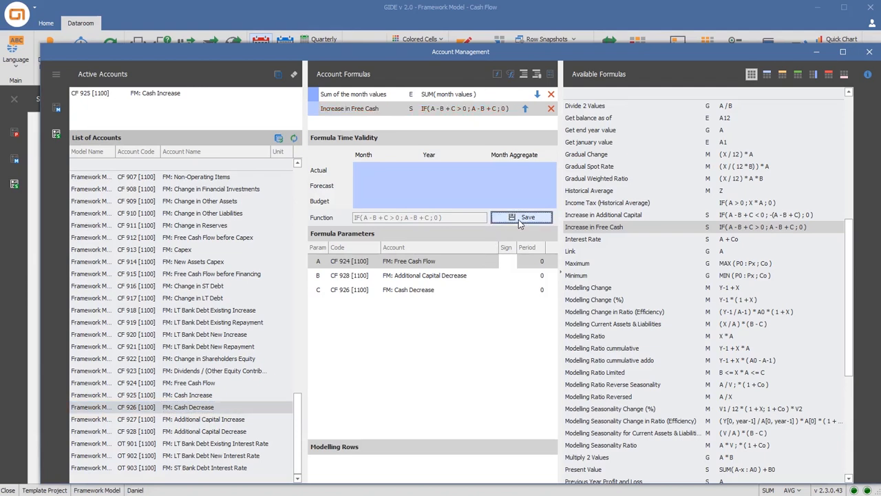
# Add the Decrease in Free Cash formula to FM: Cash Decrease, with FM: Free Cash Flow as parameter A and FM: Free Cash as B
pyautogui.click(234, 409)
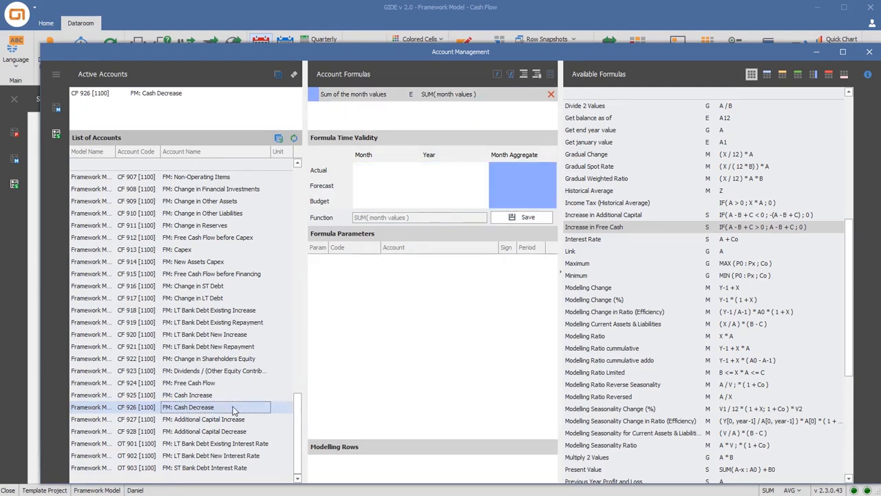
pyautogui.scroll(3, 588, 234)
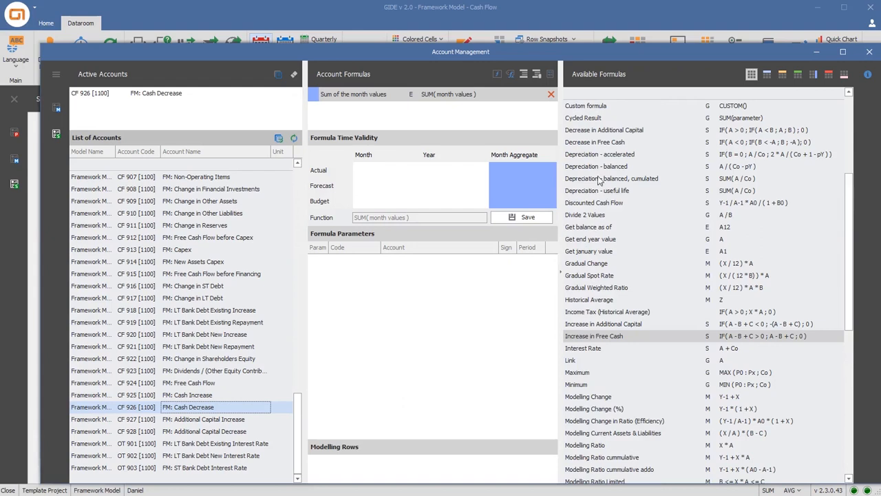
pyautogui.doubleClick(599, 144)
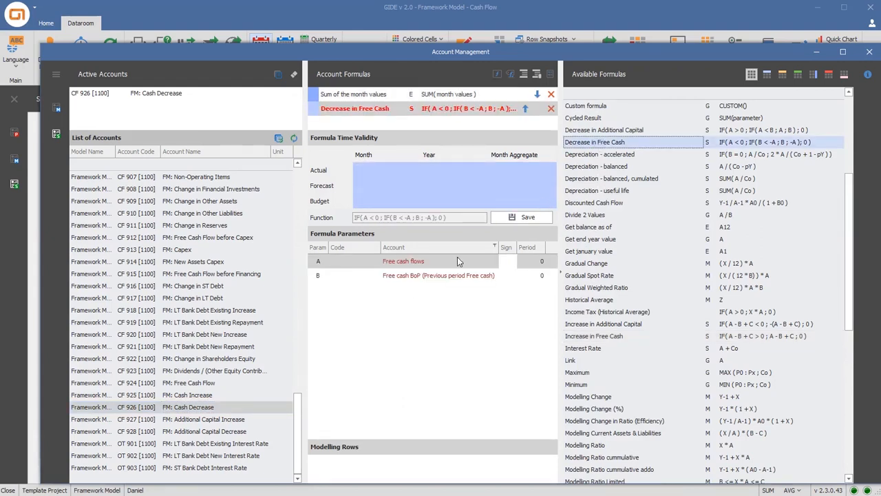
pyautogui.moveTo(215, 386); pyautogui.dragTo(452, 265)
pyautogui.moveTo(298, 403); pyautogui.dragTo(308, 266)
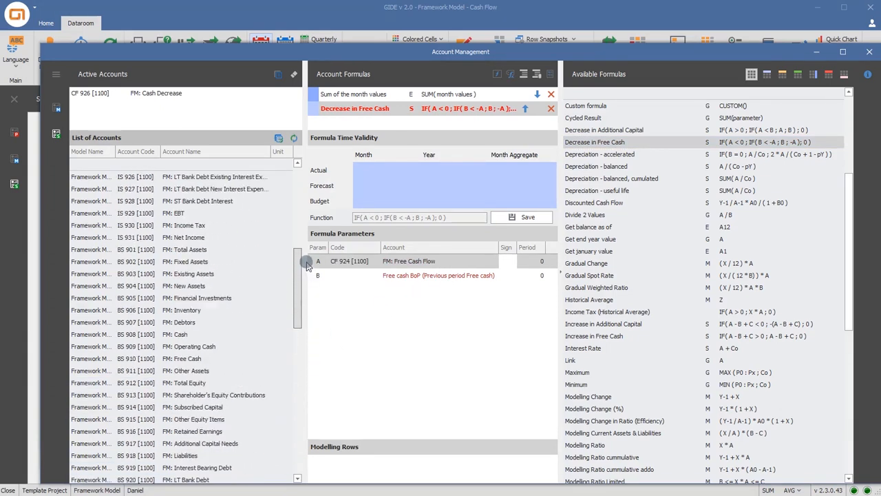
pyautogui.moveTo(189, 363); pyautogui.dragTo(417, 280)
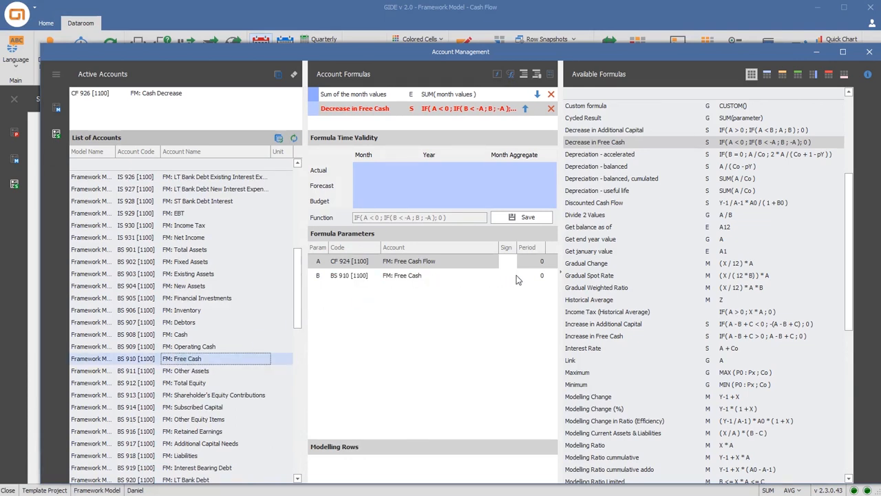
# Set the FM: Free Cash parameter's period to -1 and save the Cash Decrease formula
pyautogui.click(538, 279)
pyautogui.write('-1')
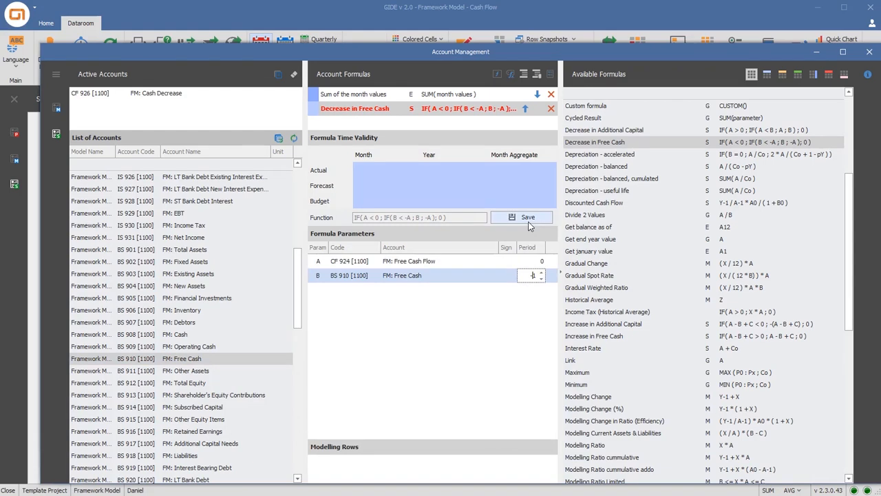
pyautogui.click(528, 220)
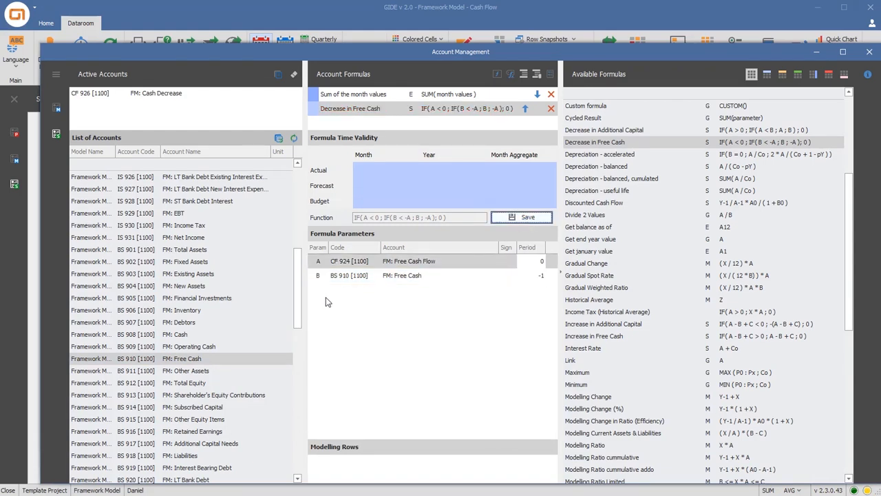
# Add the Increase in Additional Capital formula to the account FM: Additional Capital Increase
pyautogui.moveTo(297, 306); pyautogui.dragTo(294, 461)
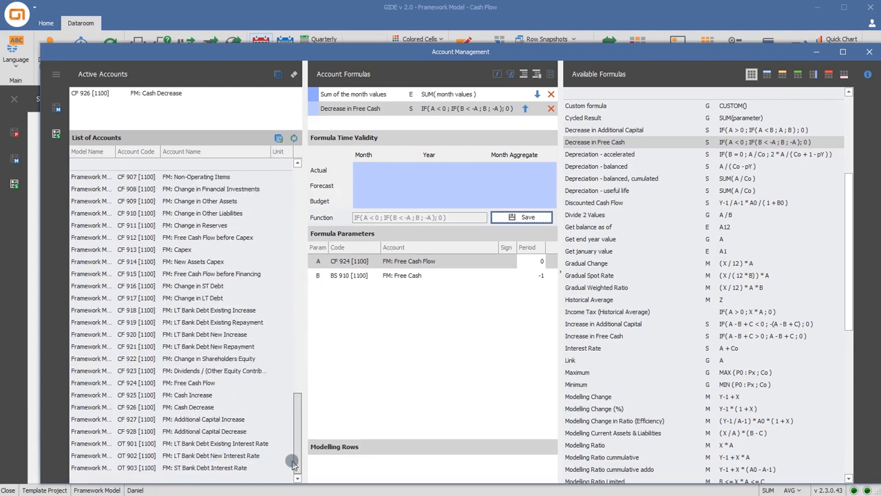
pyautogui.click(243, 420)
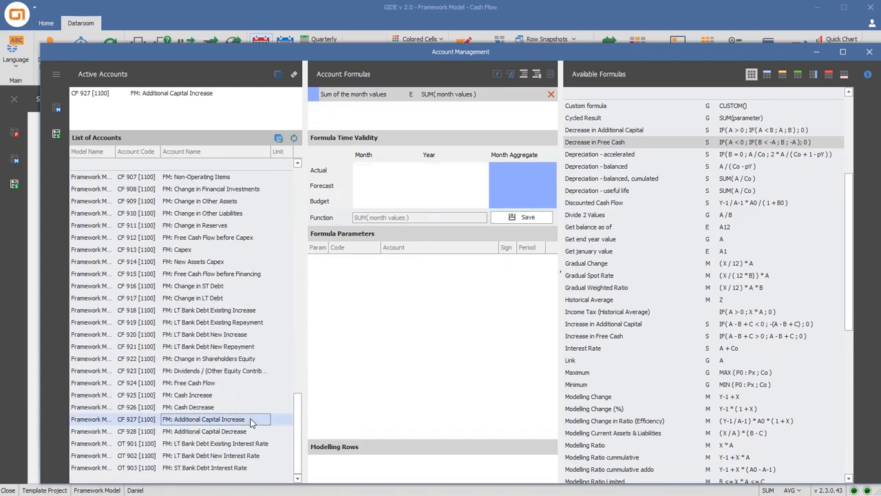
pyautogui.doubleClick(602, 324)
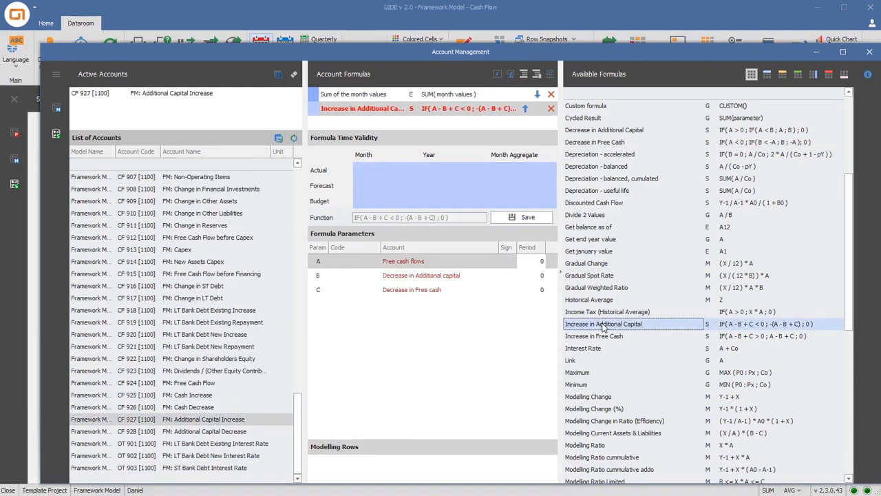
# Assign FM: Free Cash Flow, FM: Additional Capital Decrease and FM: Cash Decrease as parameters A to C of the Additional Capital Increase formula and save it
pyautogui.moveTo(240, 380); pyautogui.dragTo(446, 265)
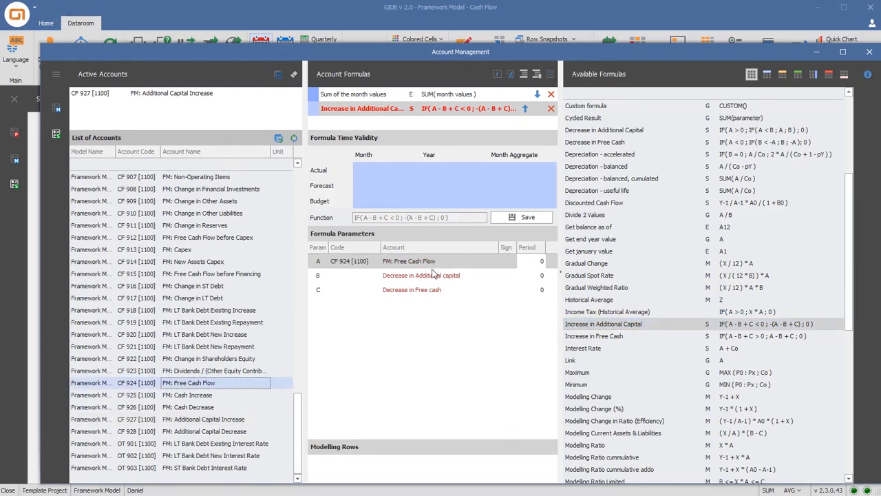
pyautogui.moveTo(210, 428); pyautogui.dragTo(436, 279)
pyautogui.moveTo(220, 408); pyautogui.dragTo(425, 297)
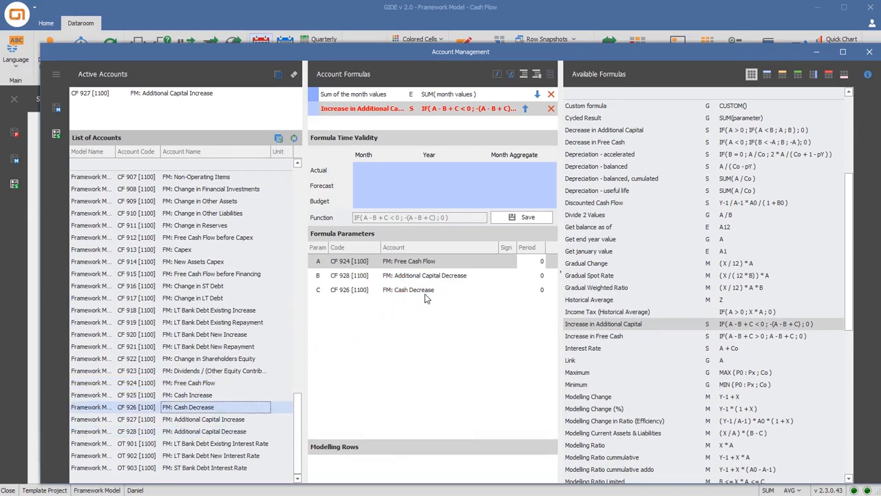
pyautogui.click(517, 217)
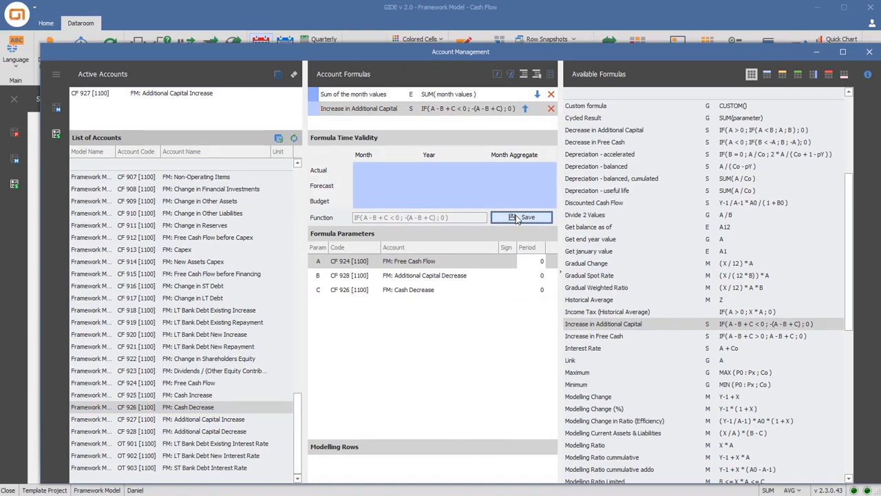
# Add the Decrease in Additional Capital formula to FM: Additional Capital Decrease, with FM: Free Cash Flow and FM: Additional Capital Needs as parameters A and B
pyautogui.click(217, 431)
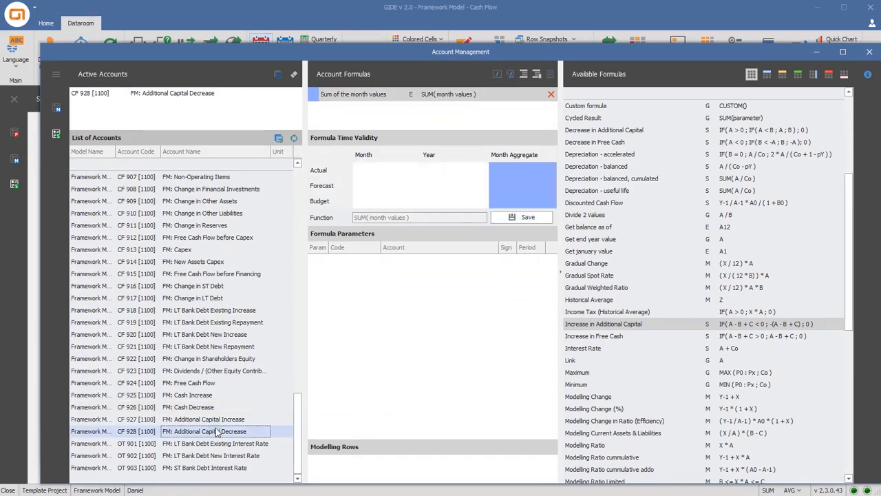
pyautogui.doubleClick(623, 131)
pyautogui.moveTo(223, 384); pyautogui.dragTo(441, 267)
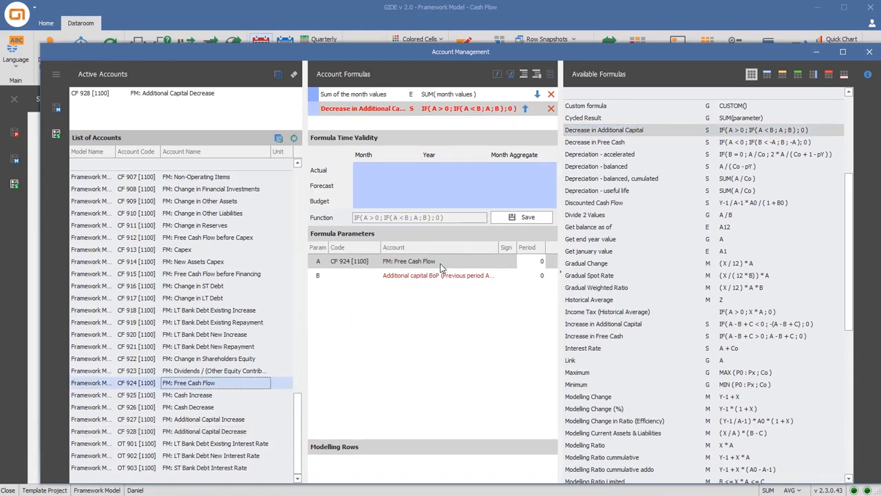
pyautogui.moveTo(297, 397); pyautogui.dragTo(301, 313)
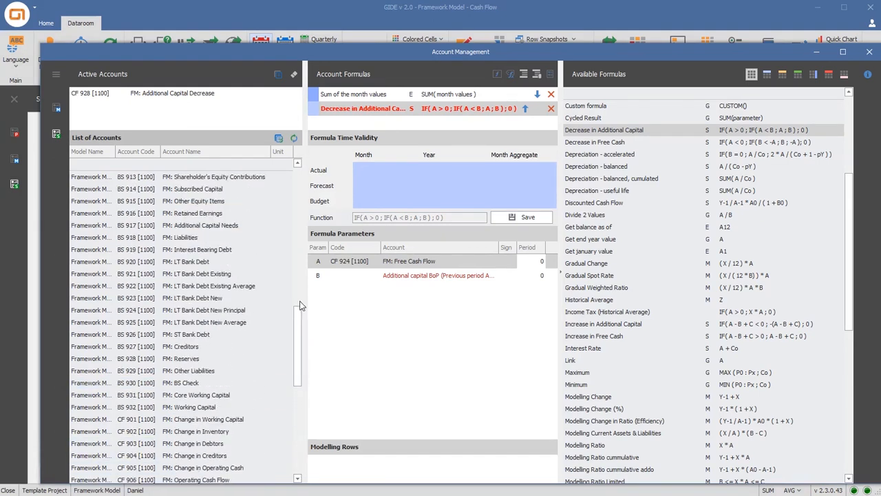
pyautogui.moveTo(228, 232); pyautogui.dragTo(413, 275)
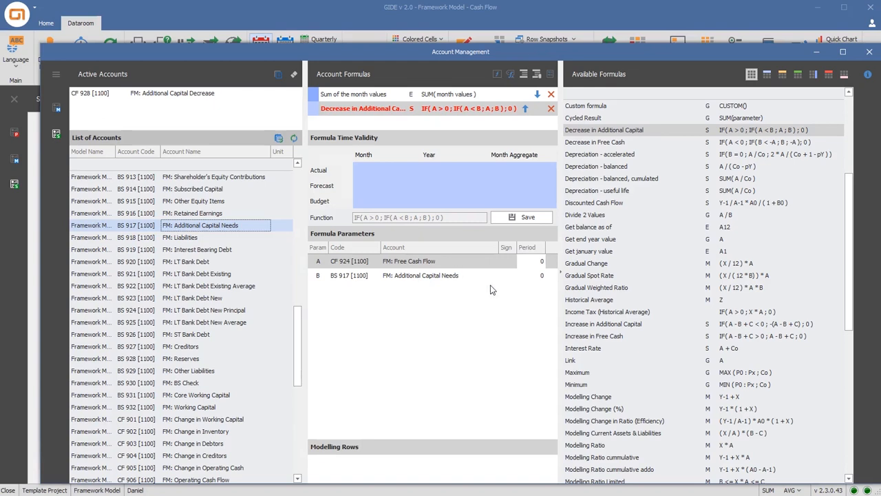
# Set the FM: Additional Capital Needs parameter's period to -1 and save the Additional Capital Decrease formula
pyautogui.click(536, 275)
pyautogui.click(541, 278)
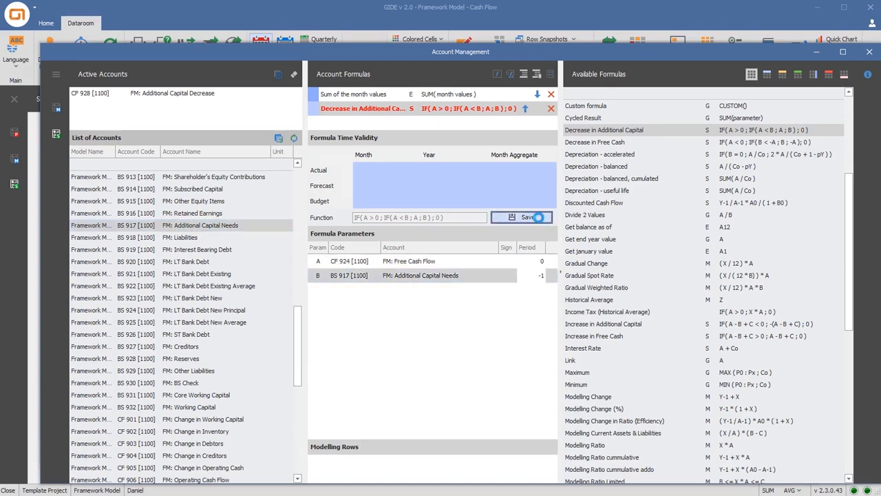
pyautogui.click(540, 219)
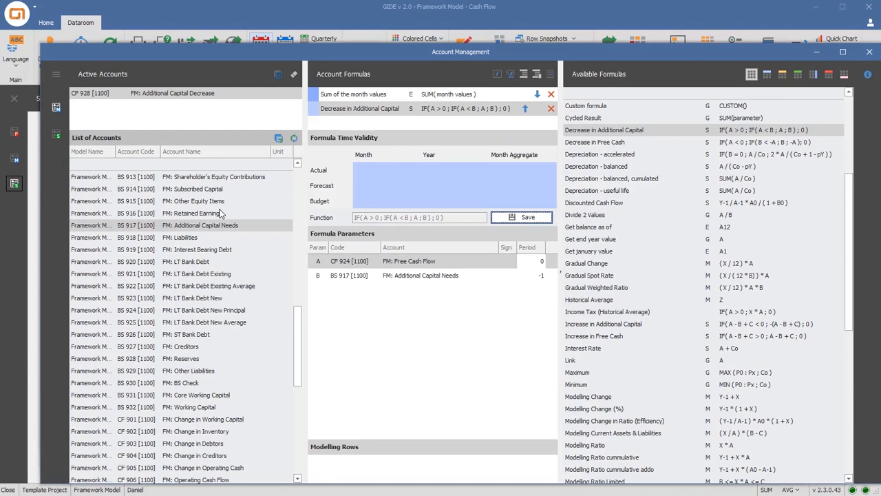
# Add the Result formula to FM: Retained Earnings, with FM: Retained Earnings itself as the first parameter at period -1
pyautogui.click(220, 214)
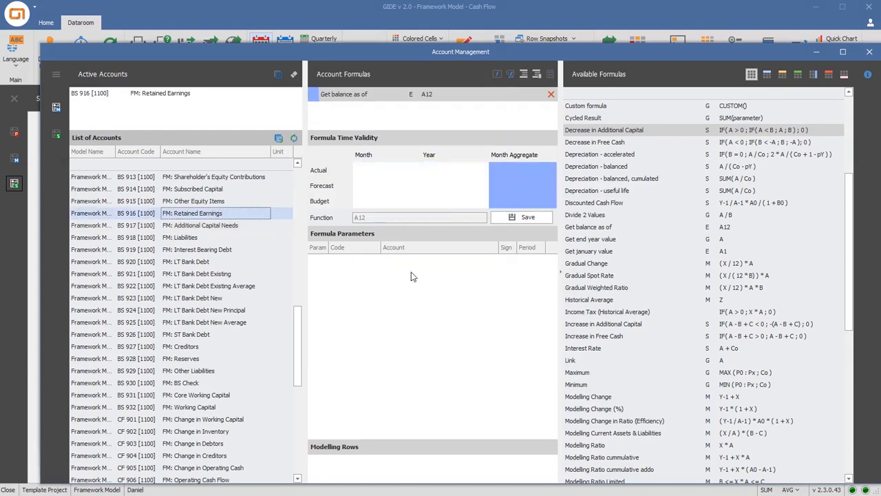
pyautogui.scroll(-9, 605, 363)
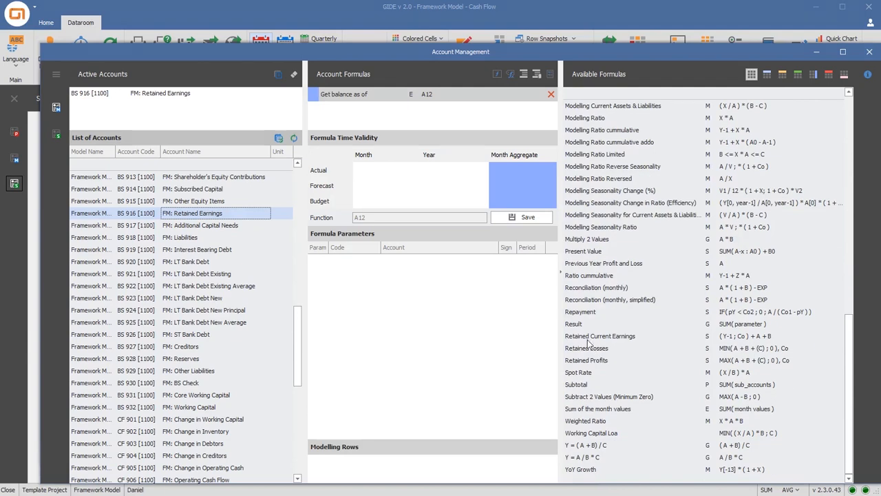
pyautogui.doubleClick(579, 327)
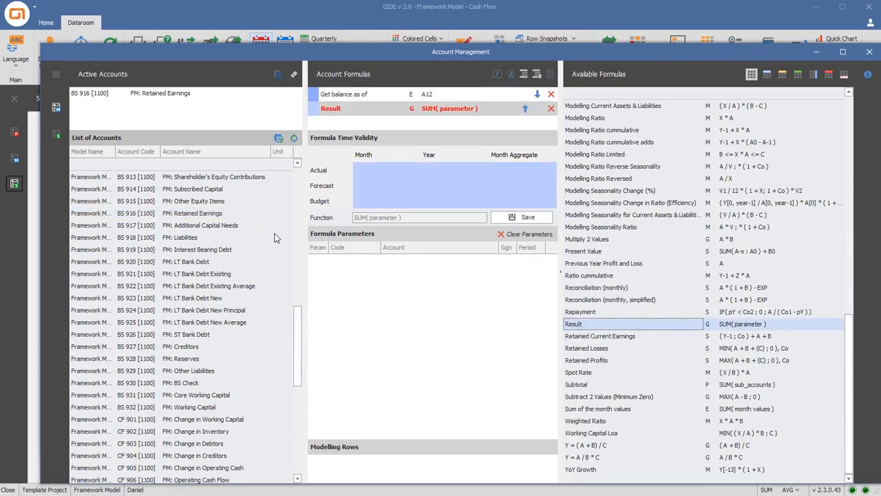
pyautogui.moveTo(222, 213); pyautogui.dragTo(399, 270)
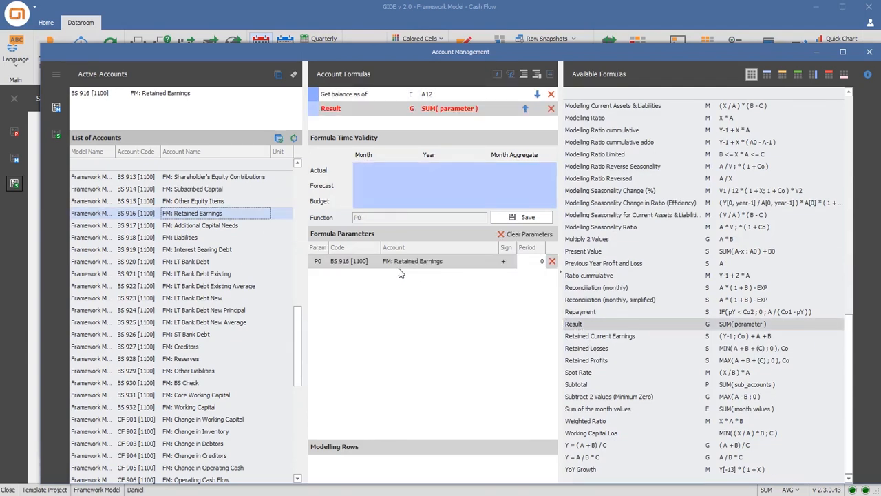
pyautogui.click(542, 267)
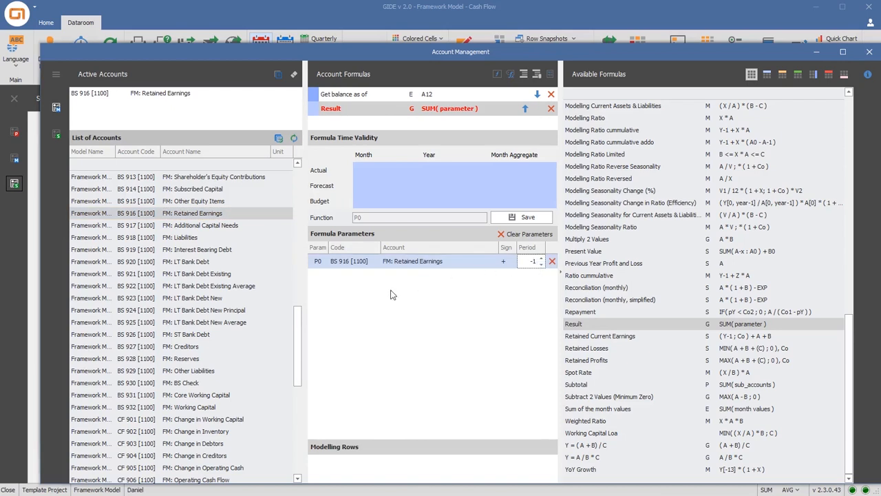
# Add FM: Net Income and FM: Dividends / (Other Equity Contributions) as parameters P1 and P2 of the Retained Earnings Result formula
pyautogui.moveTo(302, 321); pyautogui.dragTo(300, 255)
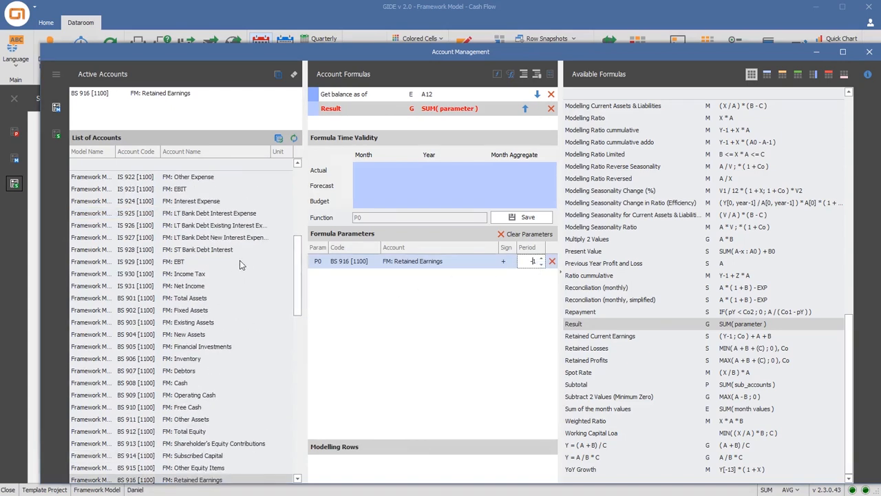
pyautogui.moveTo(186, 286); pyautogui.dragTo(351, 305)
pyautogui.moveTo(299, 300); pyautogui.dragTo(298, 437)
pyautogui.moveTo(242, 435); pyautogui.dragTo(380, 357)
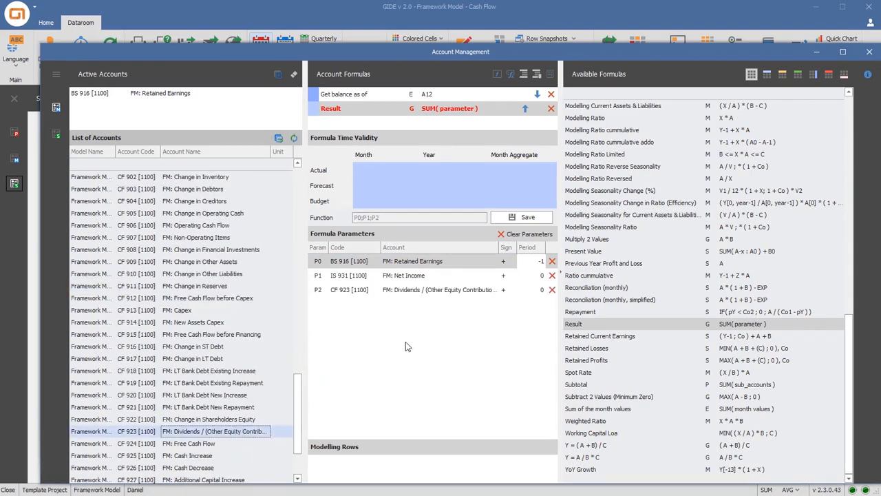
# Make the Dividends parameter negative, limit the formula's validity to Forecast and Budget months and years, and save it
pyautogui.click(510, 293)
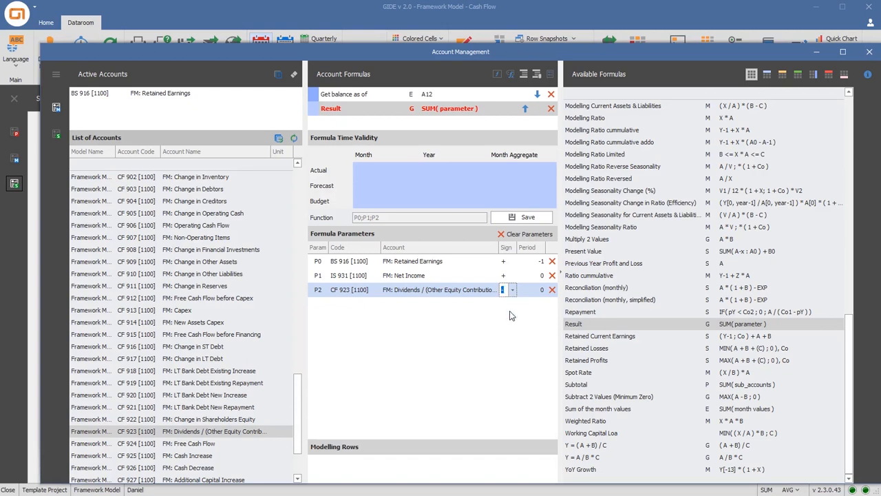
pyautogui.write('-')
pyautogui.moveTo(404, 184); pyautogui.dragTo(457, 214)
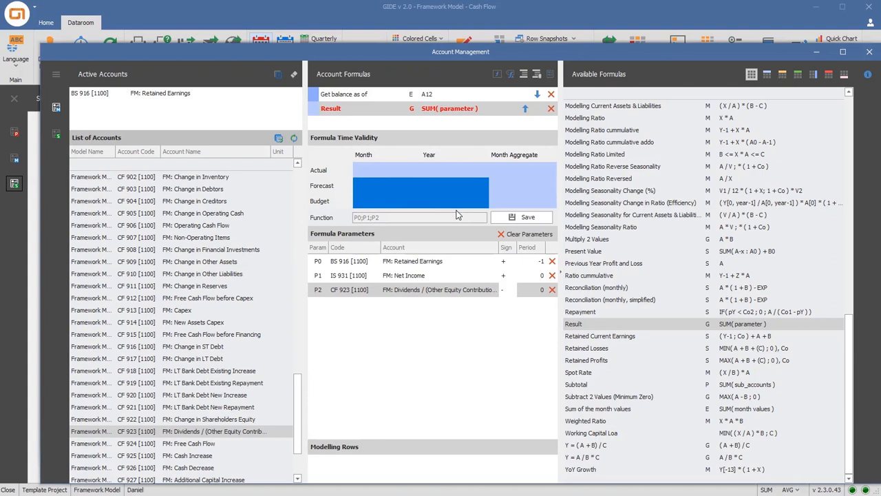
pyautogui.click(528, 219)
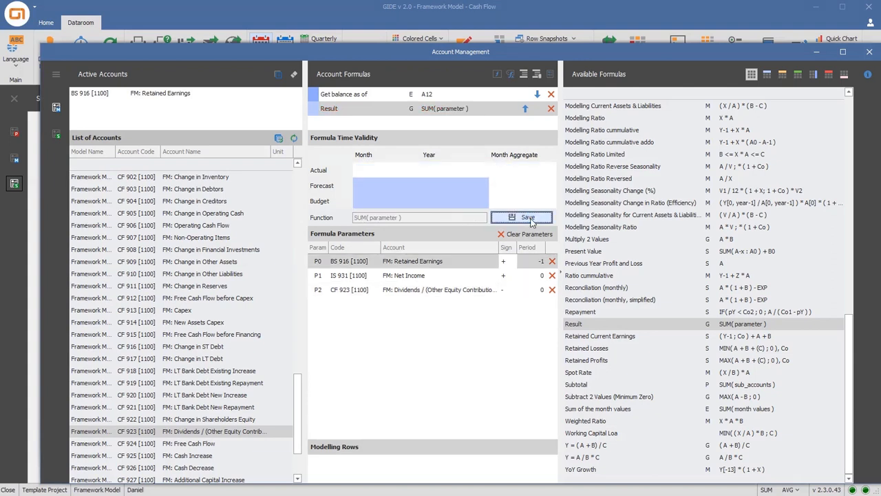
# Add the Result formula to FM: Free Cash, with FM: Free Cash itself as the first parameter at period -1
pyautogui.moveTo(297, 413); pyautogui.dragTo(310, 295)
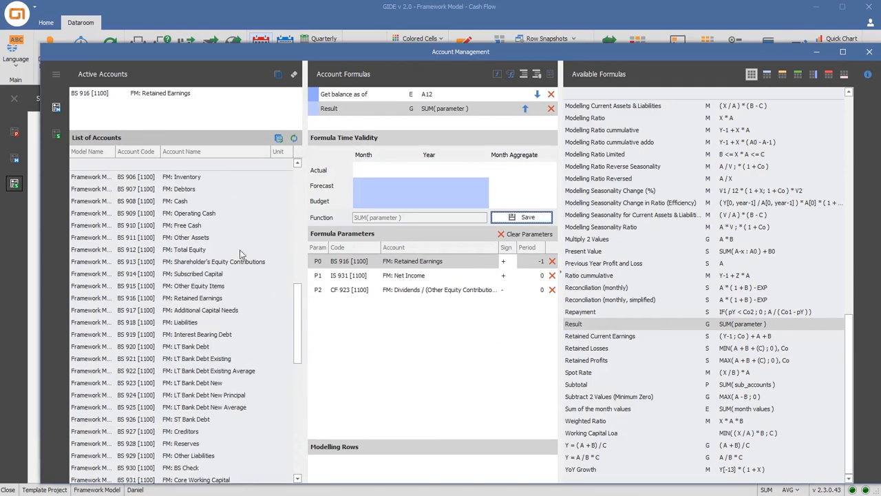
pyautogui.click(192, 226)
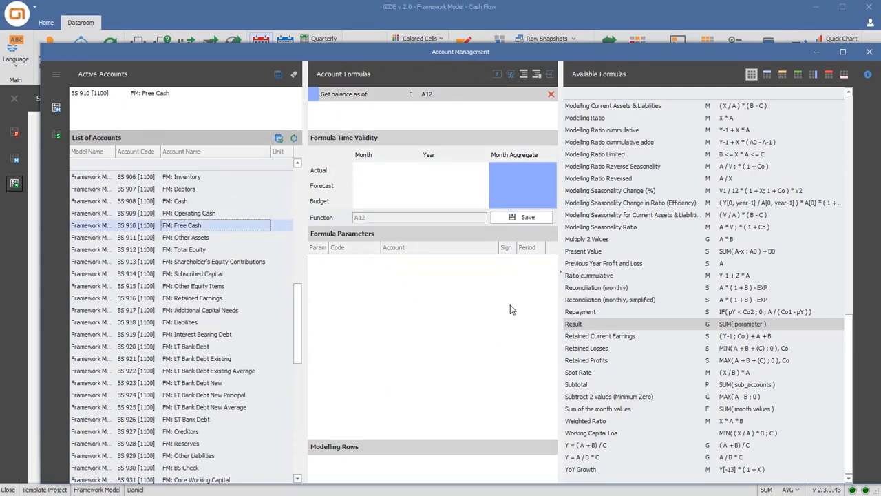
pyautogui.doubleClick(581, 324)
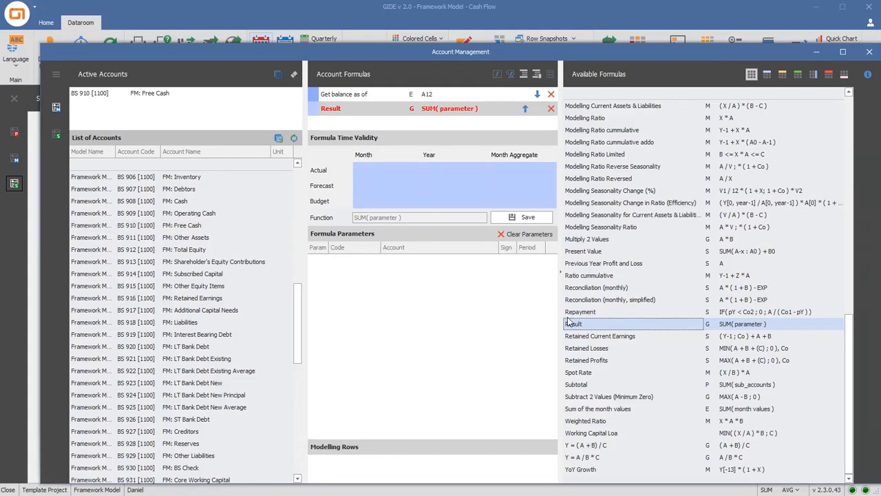
pyautogui.click(197, 228)
pyautogui.moveTo(198, 229); pyautogui.dragTo(389, 275)
pyautogui.click(534, 262)
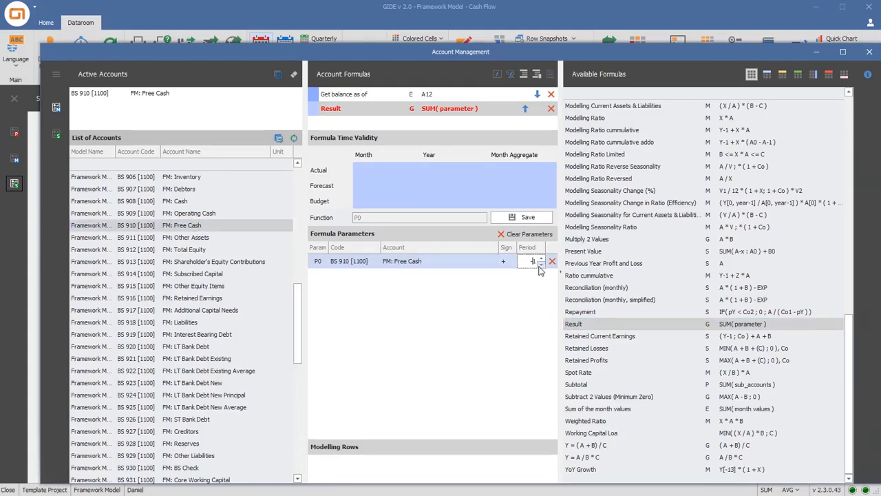
# Add FM: Cash Increase and a negative FM: Cash Decrease as parameters P1 and P2 of the Free Cash formula and save it
pyautogui.moveTo(302, 307); pyautogui.dragTo(300, 454)
pyautogui.moveTo(214, 399); pyautogui.dragTo(356, 372)
pyautogui.moveTo(251, 413); pyautogui.dragTo(384, 372)
pyautogui.click(510, 291)
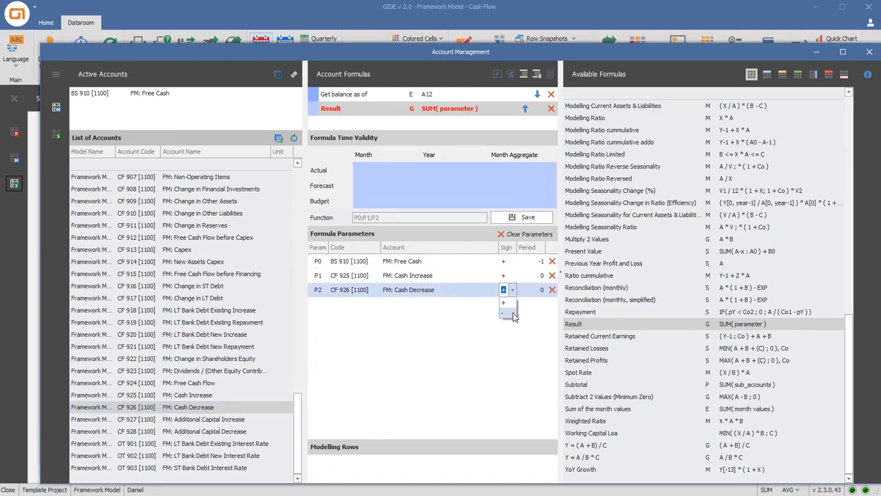
pyautogui.write('-')
pyautogui.click(528, 219)
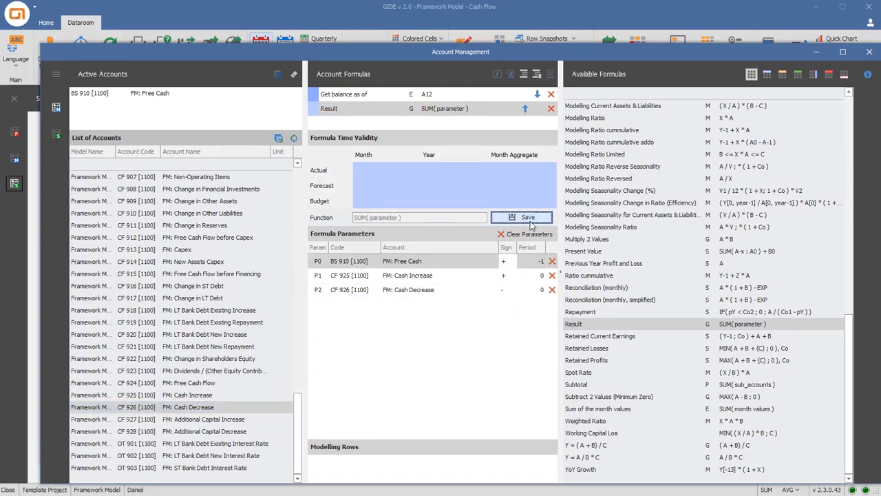
# Add the Result formula to FM: Additional Capital Needs, with the account itself as the first parameter at period -1
pyautogui.moveTo(298, 398); pyautogui.dragTo(313, 310)
pyautogui.click(224, 251)
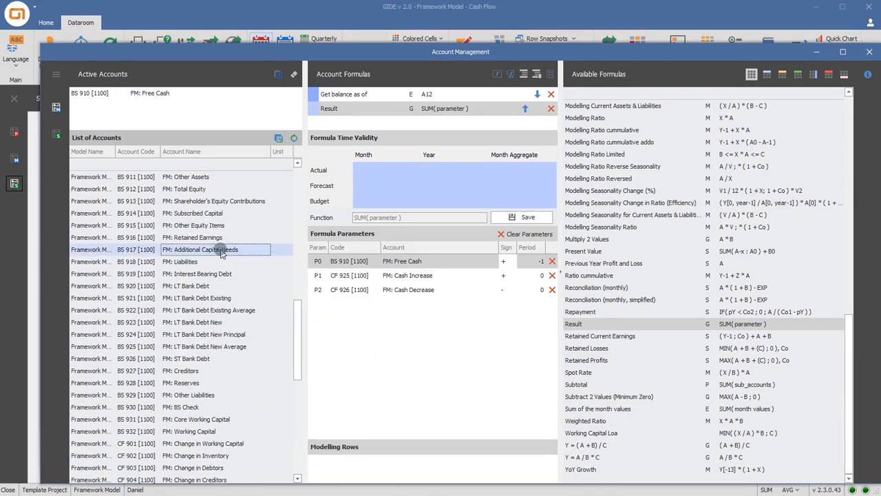
pyautogui.doubleClick(571, 325)
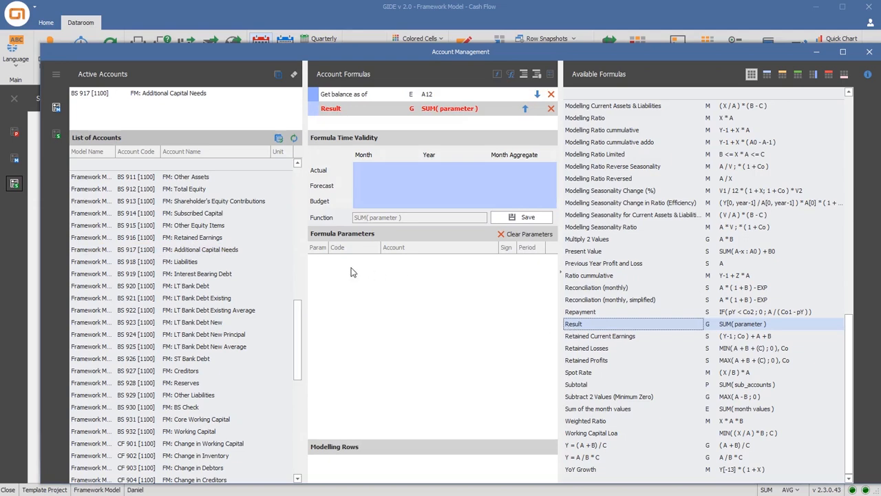
pyautogui.moveTo(246, 254); pyautogui.dragTo(377, 275)
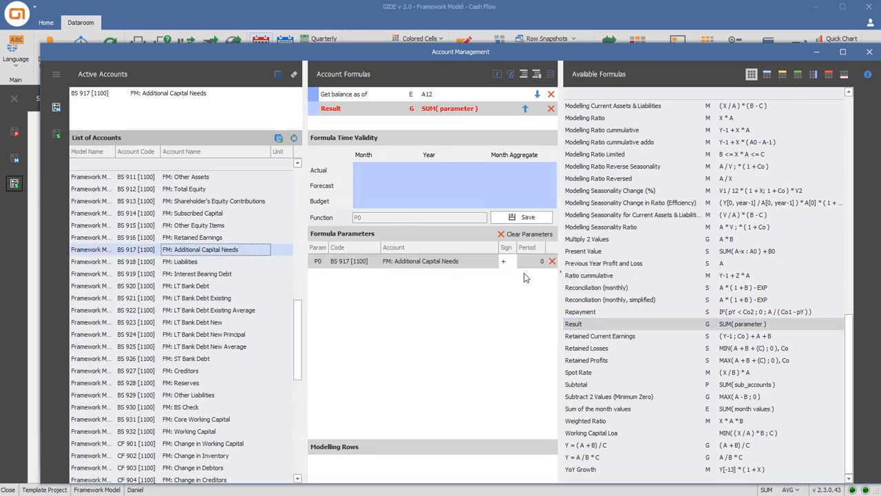
pyautogui.click(539, 262)
pyautogui.click(541, 265)
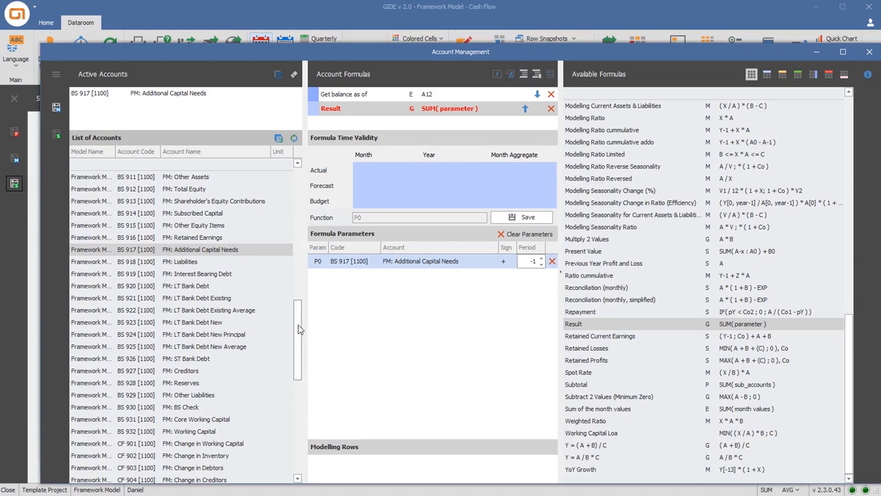
# Add FM: Additional Capital Increase and a negative FM: Additional Capital Decrease as parameters P1 and P2, save the formula and close Account Management
pyautogui.moveTo(297, 338); pyautogui.dragTo(298, 433)
pyautogui.moveTo(247, 420); pyautogui.dragTo(347, 392)
pyautogui.moveTo(249, 427); pyautogui.dragTo(366, 399)
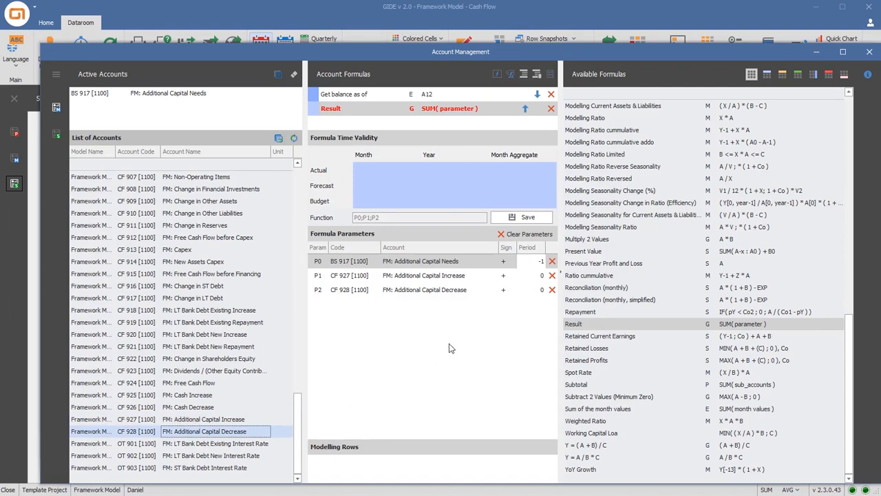
pyautogui.click(508, 293)
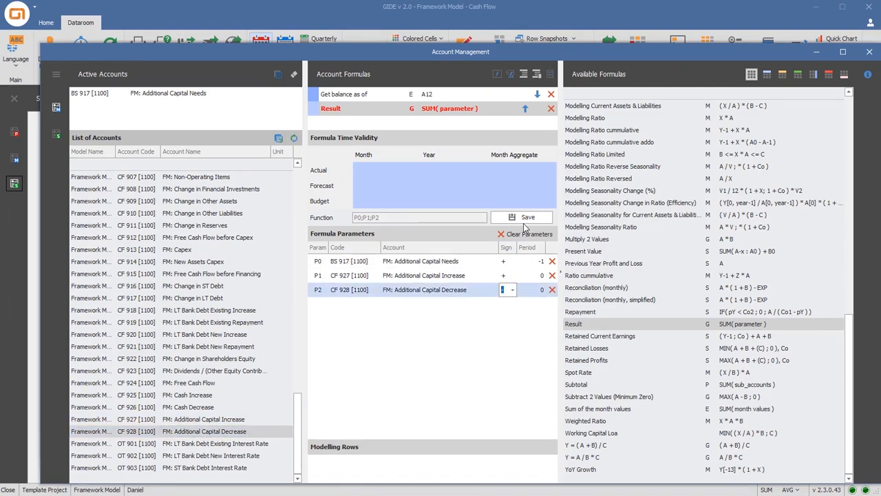
pyautogui.click(525, 219)
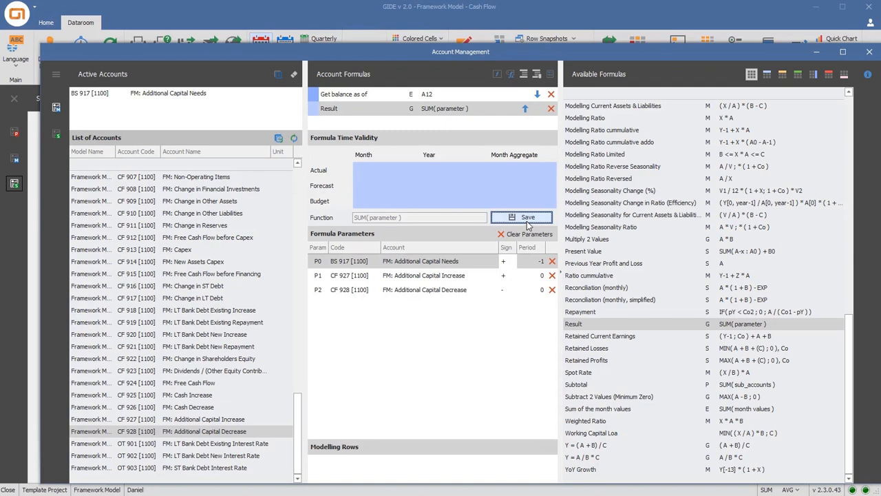
pyautogui.click(868, 52)
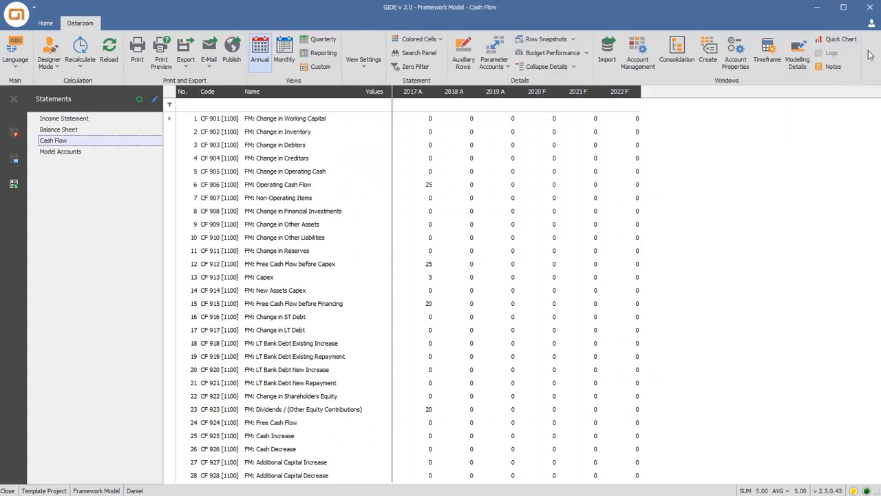
# Start a data import from the MYGIDE Video template file, with Framework Model as the target model
pyautogui.click(605, 56)
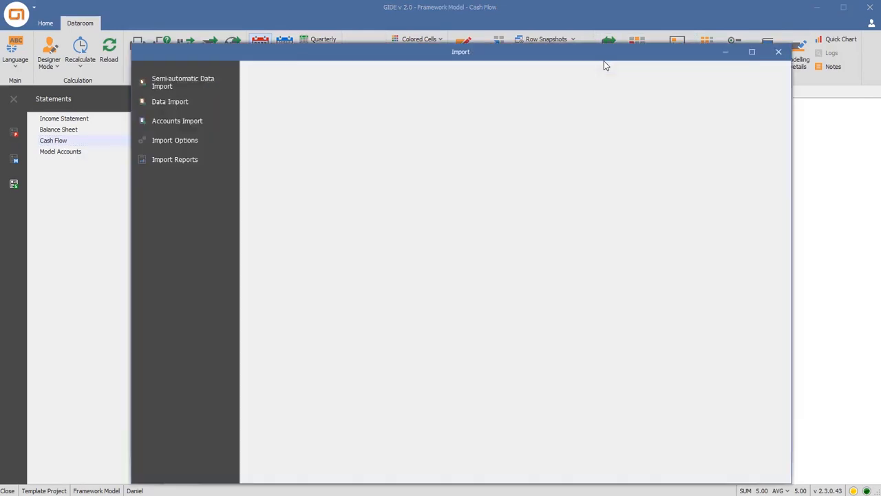
pyautogui.click(221, 103)
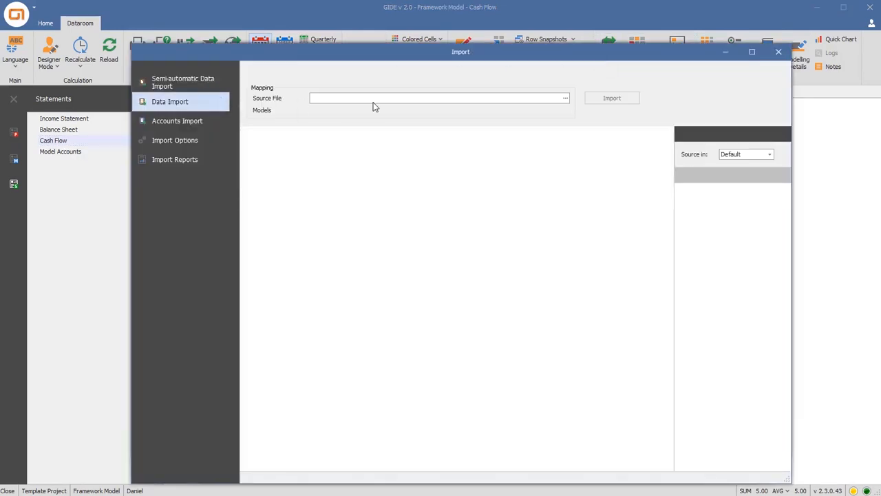
pyautogui.click(565, 98)
pyautogui.doubleClick(358, 127)
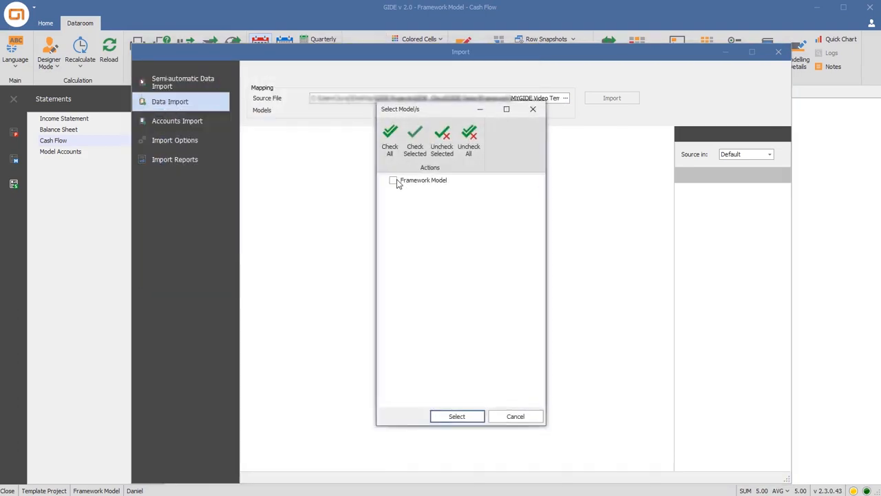
pyautogui.click(450, 415)
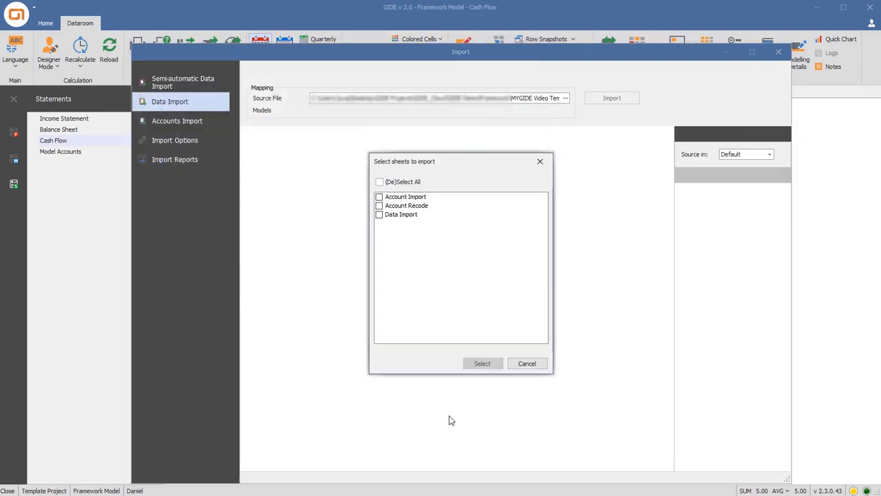
# Load only the Data Import sheet with all data periods from 2016 to 2020 (Actual)
pyautogui.click(379, 215)
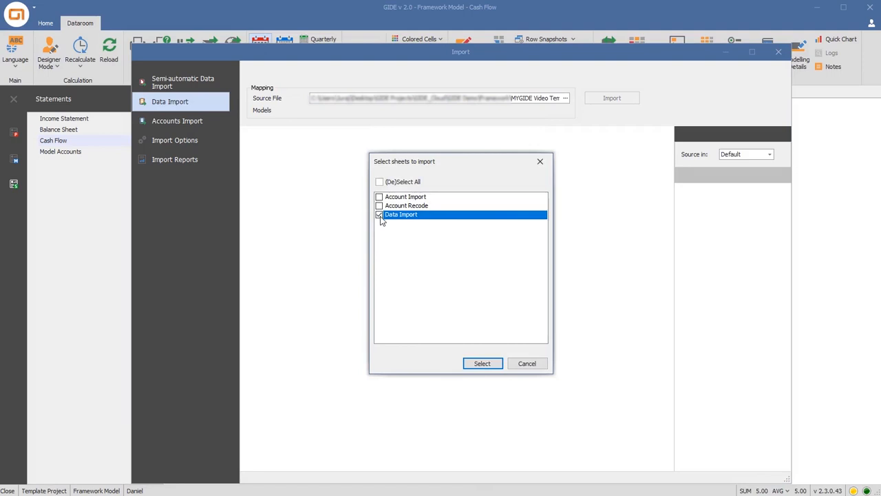
pyautogui.click(472, 363)
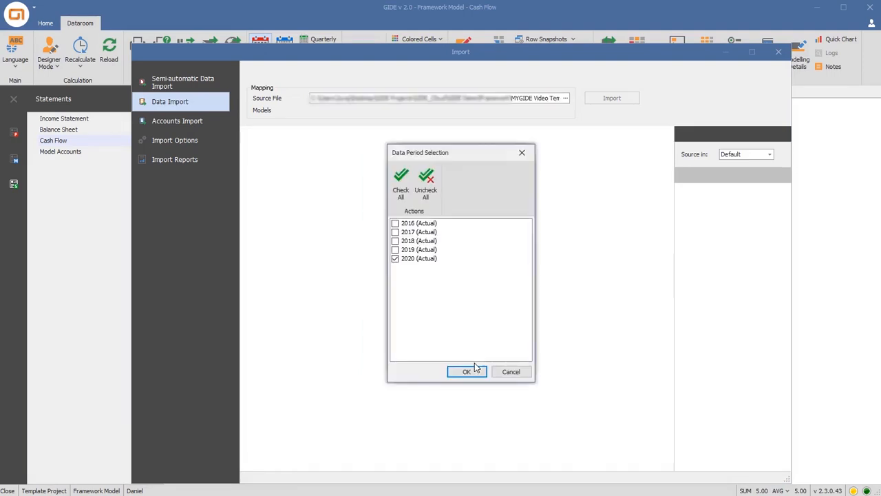
pyautogui.click(400, 181)
pyautogui.click(465, 371)
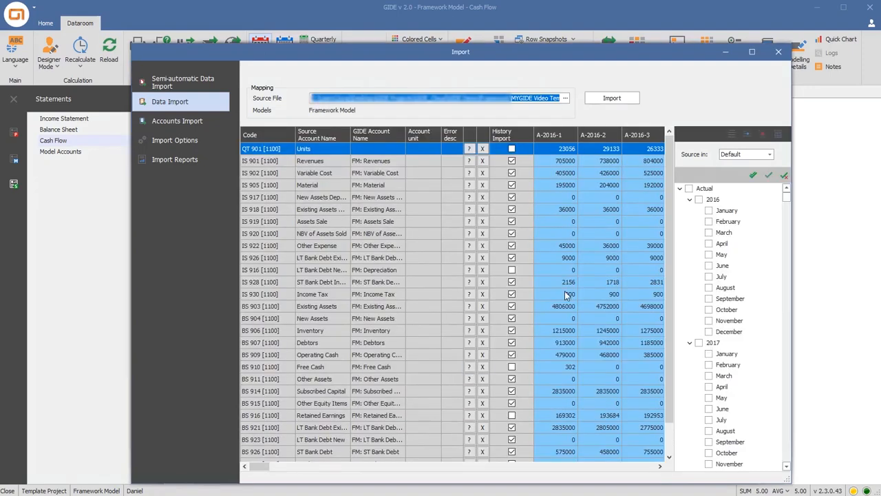
# Include all Actual periods, import the data, decline continuing with the file, and close the Import window
pyautogui.click(688, 189)
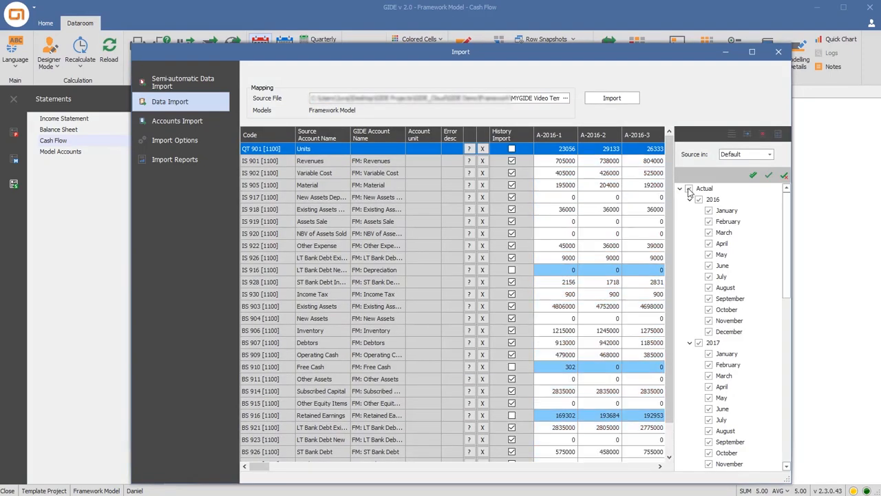
pyautogui.click(616, 104)
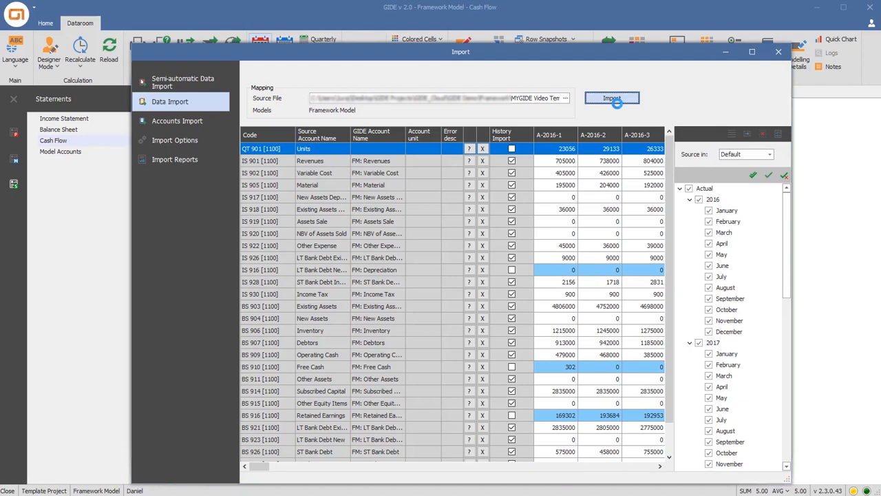
pyautogui.click(536, 301)
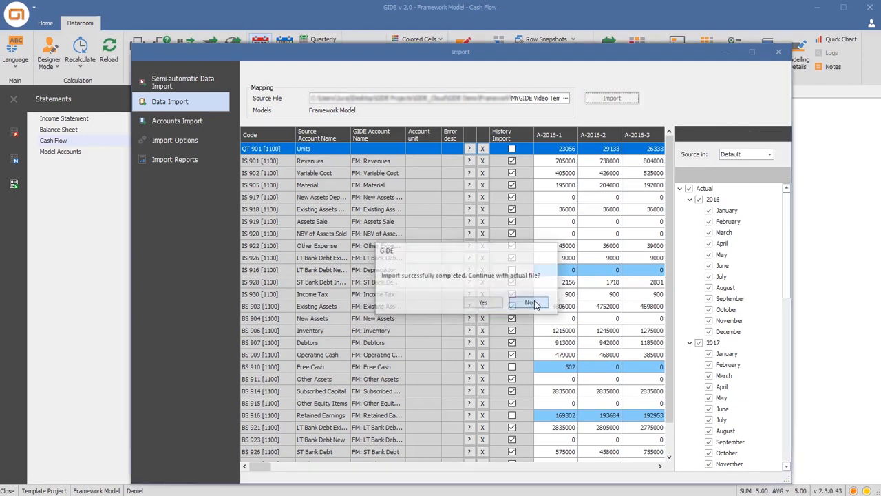
pyautogui.click(778, 51)
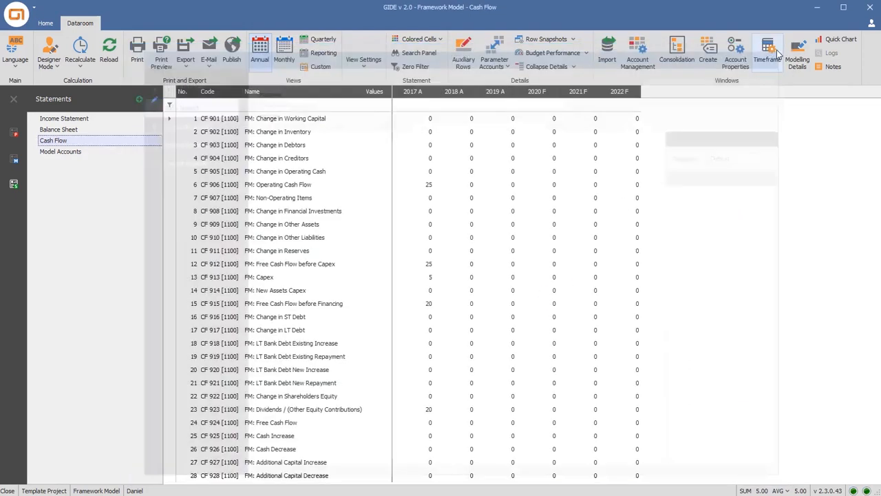
# Show the Income Statement and enable the M setting for the years 2016, 2017, 2018 and 2019 in the Timeframe settings
pyautogui.click(117, 119)
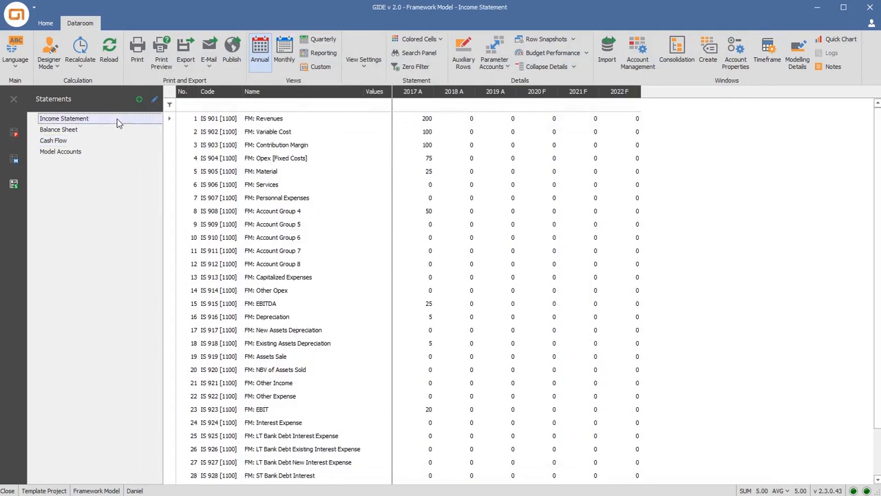
pyautogui.click(765, 55)
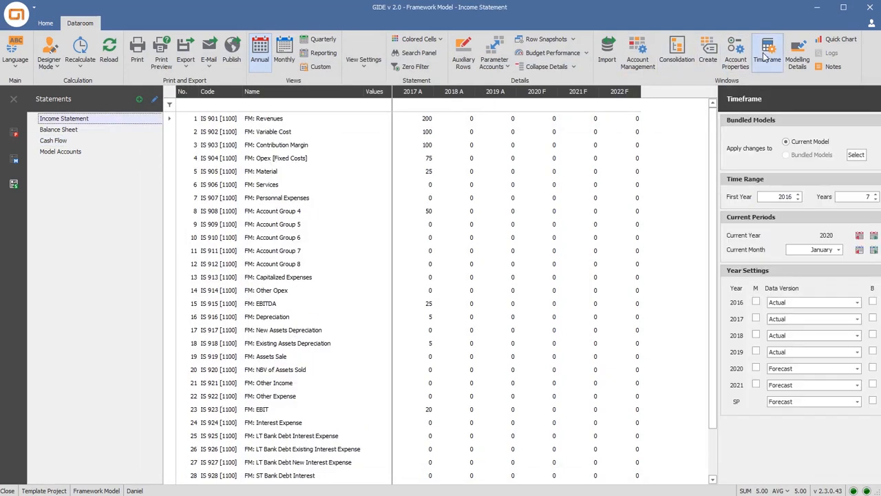
pyautogui.click(755, 303)
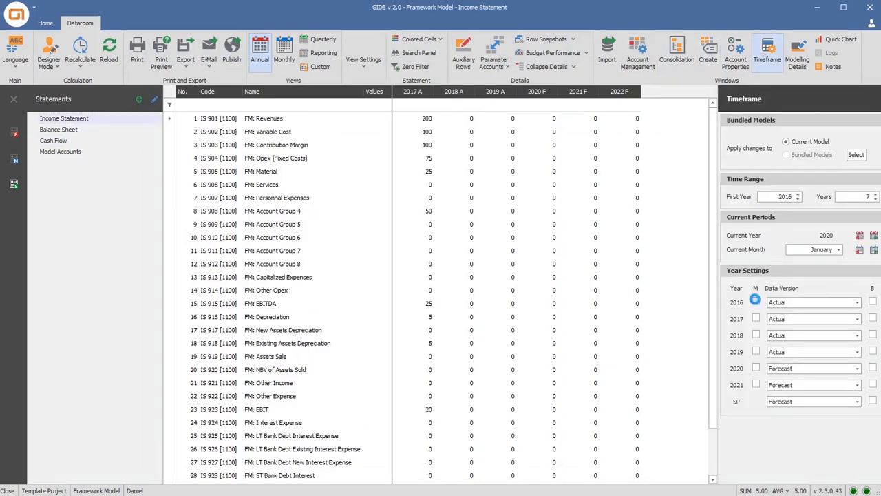
pyautogui.click(755, 318)
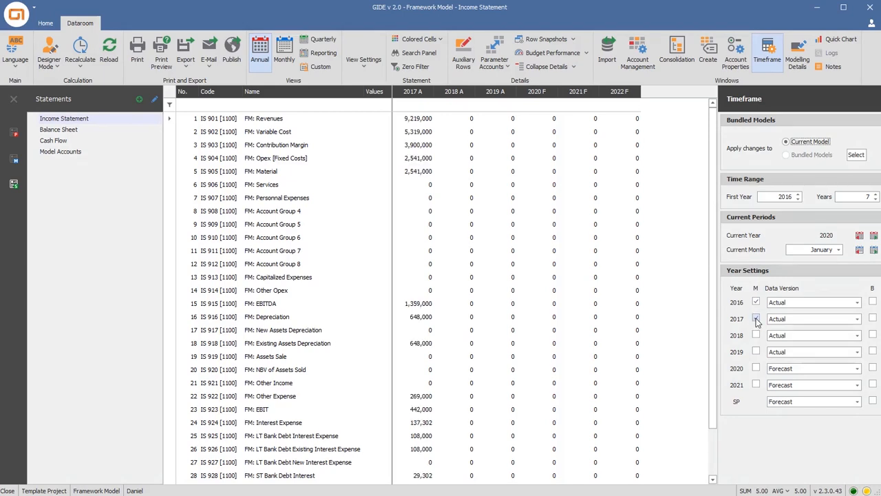
pyautogui.click(755, 334)
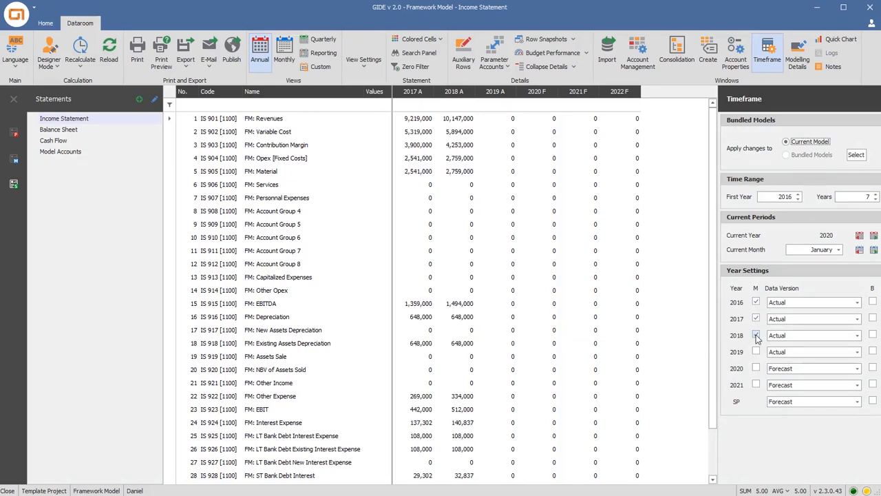
pyautogui.click(754, 352)
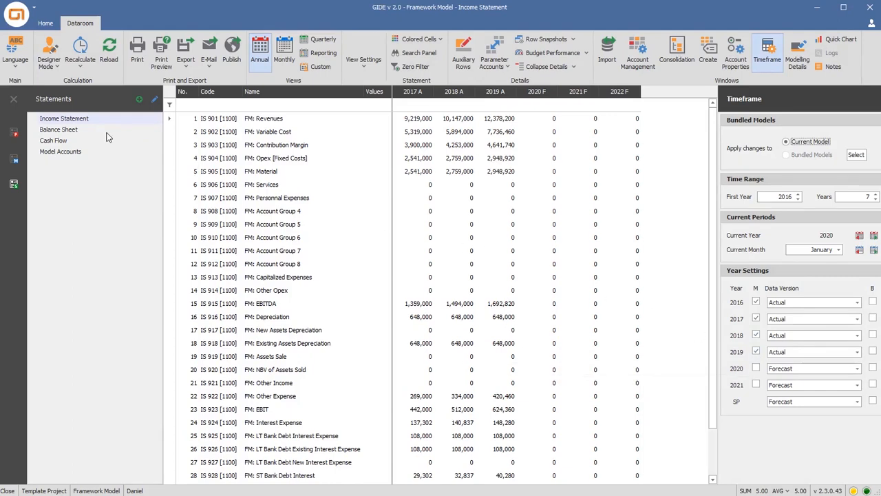
# Examine the FM: BS Check row in the Balance Sheet for the actual years
pyautogui.click(76, 129)
pyautogui.scroll(-2, 210, 234)
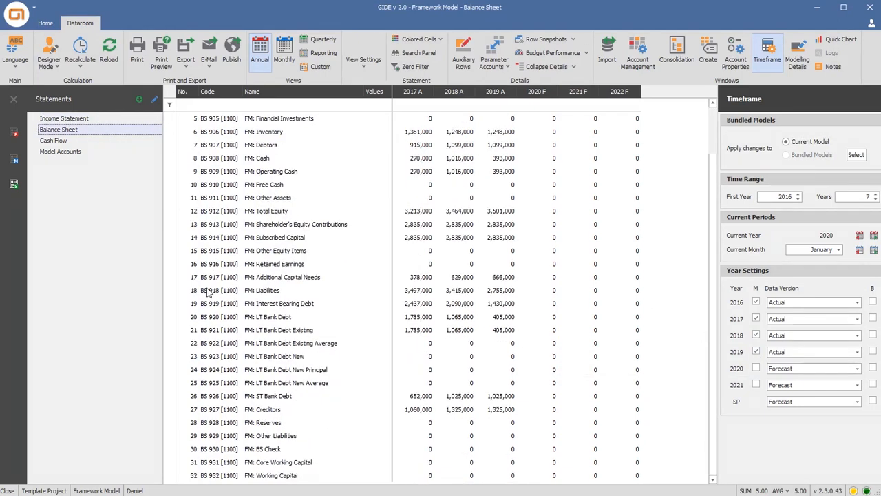
pyautogui.click(172, 450)
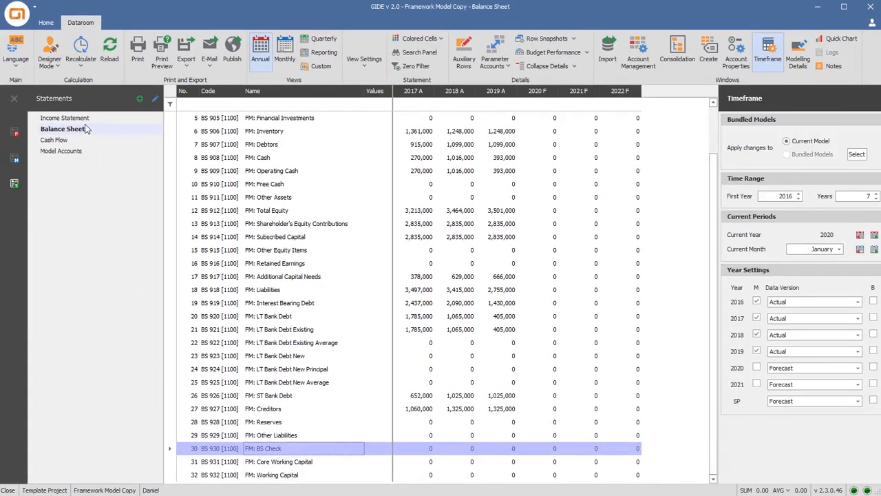
# Enter 2020 forecast values of 15,000,000 for FM: Revenues and 8,000,000 for FM: Variable Cost, and check the Balance Sheet's FM: BS Check row
pyautogui.click(81, 118)
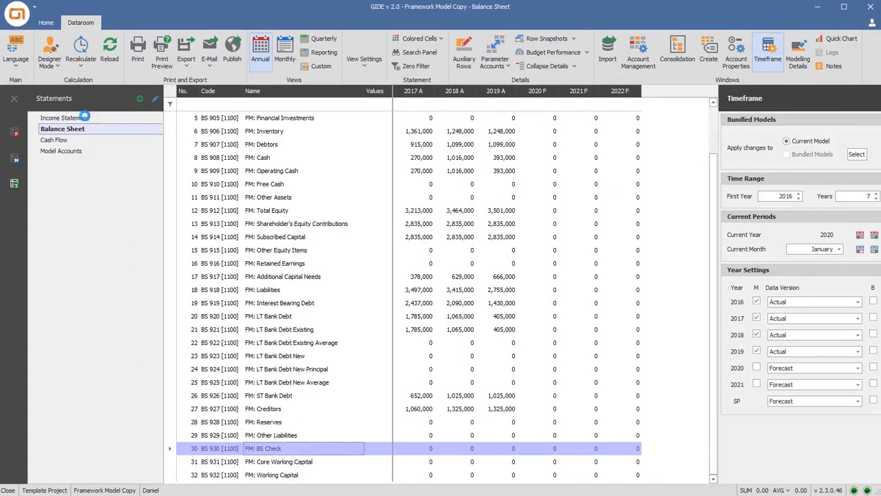
pyautogui.click(540, 119)
pyautogui.write('15,000,000.')
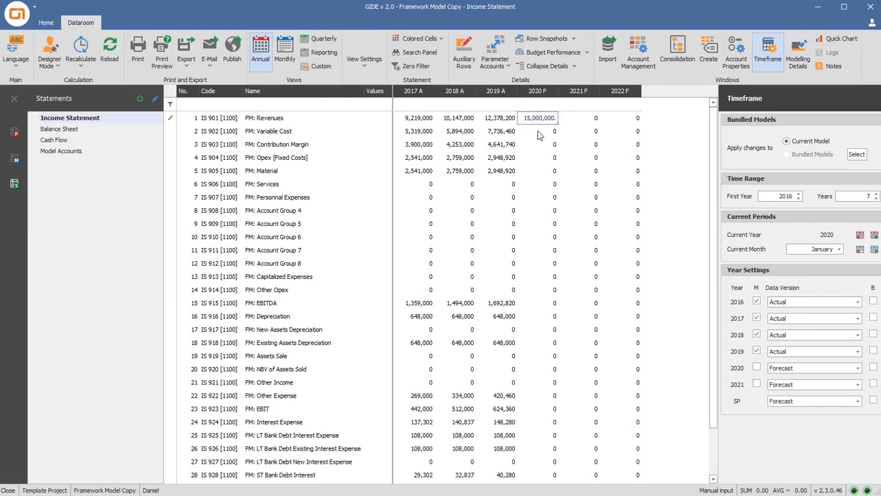
pyautogui.click(539, 130)
pyautogui.write('8,000,000')
pyautogui.press('Return')
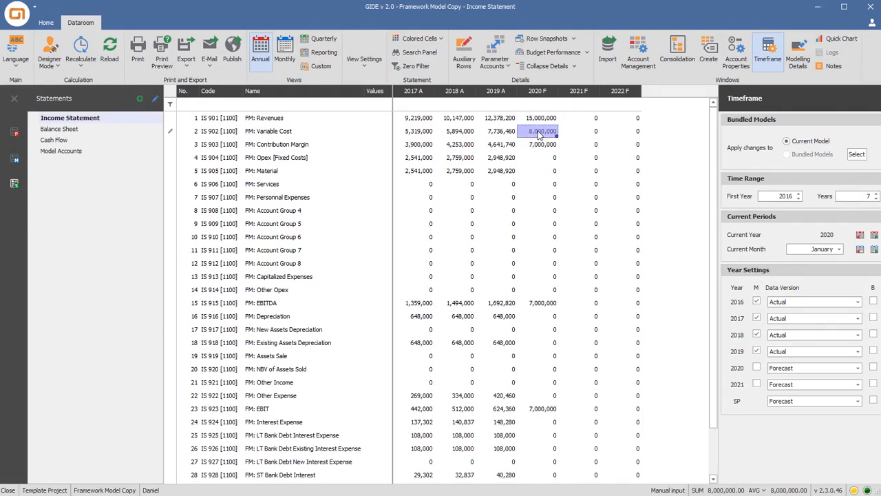
pyautogui.click(87, 128)
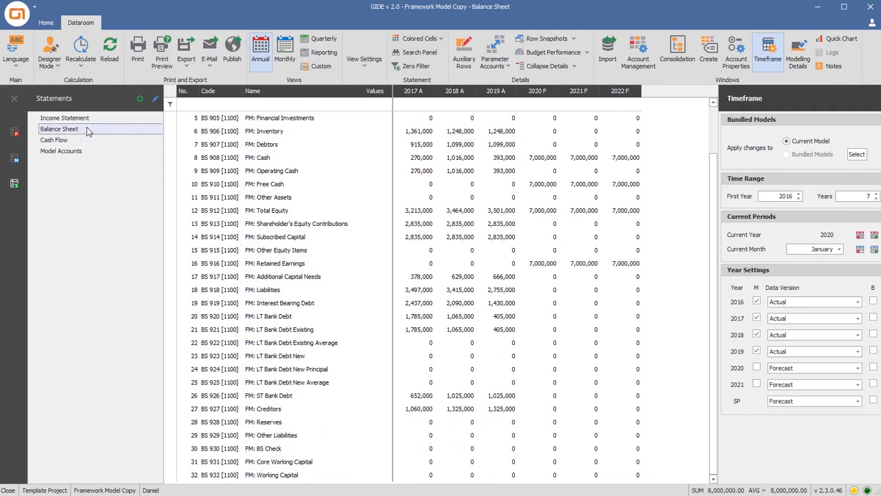
pyautogui.click(170, 449)
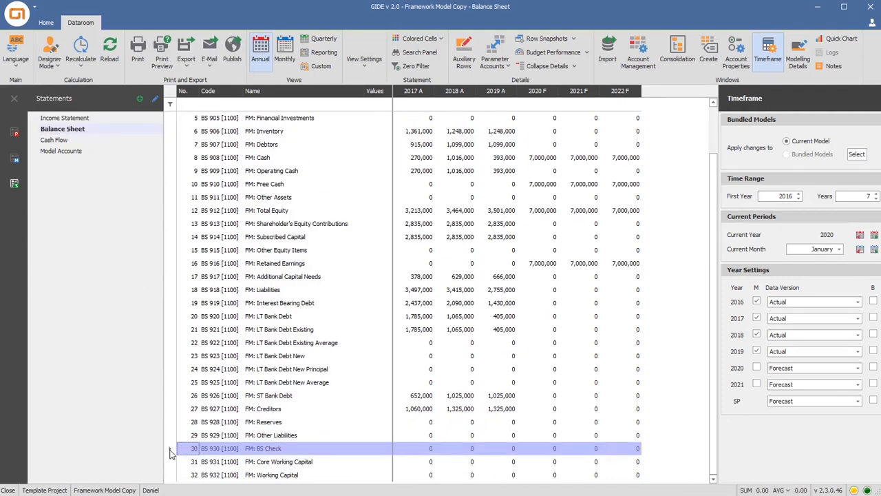